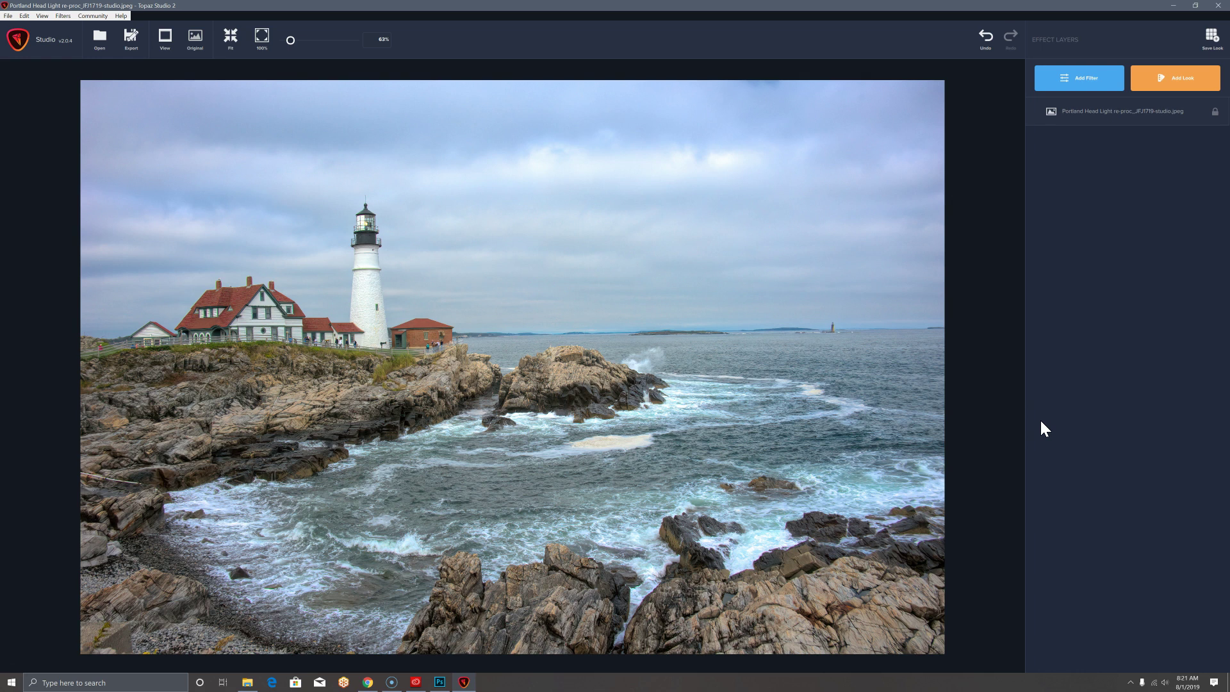
# - Show the Essential and Creative filter library for the Portland Head Light photo
pyautogui.click(1031, 410)
pyautogui.click(959, 416)
# - Add a Color Overlay in dark slate grey-blue (Val 92) at 1.00 opacity
pyautogui.click(1075, 79)
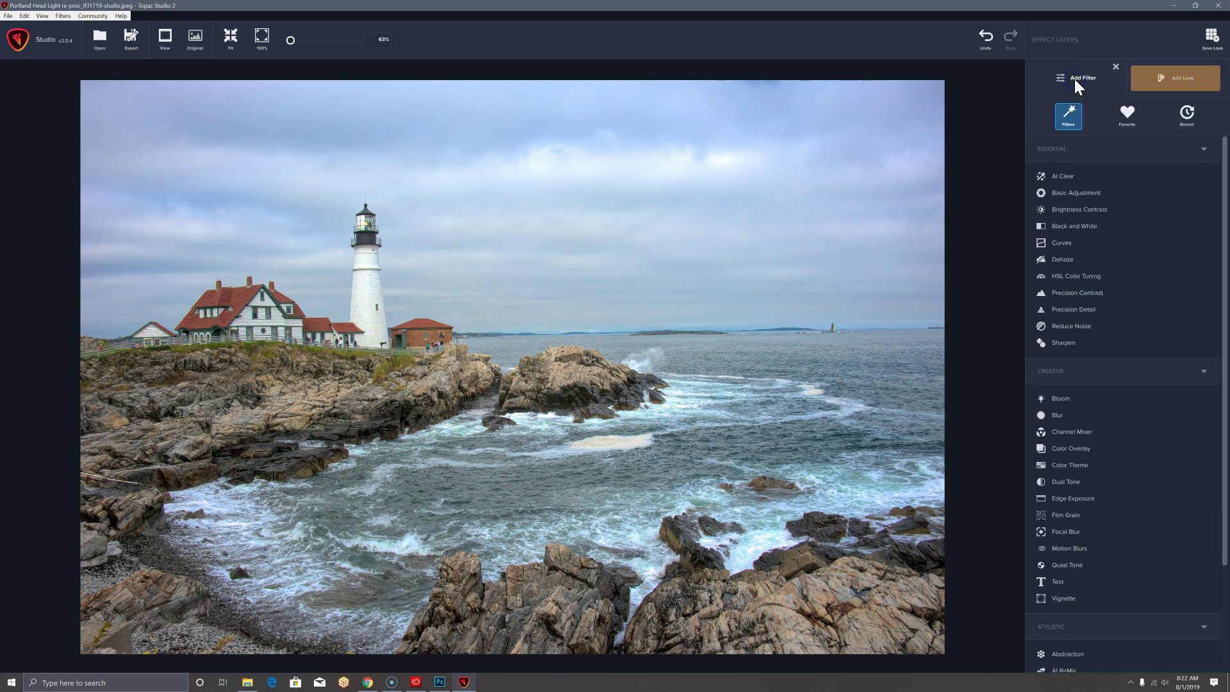
pyautogui.click(1079, 449)
pyautogui.click(1137, 382)
pyautogui.click(654, 321)
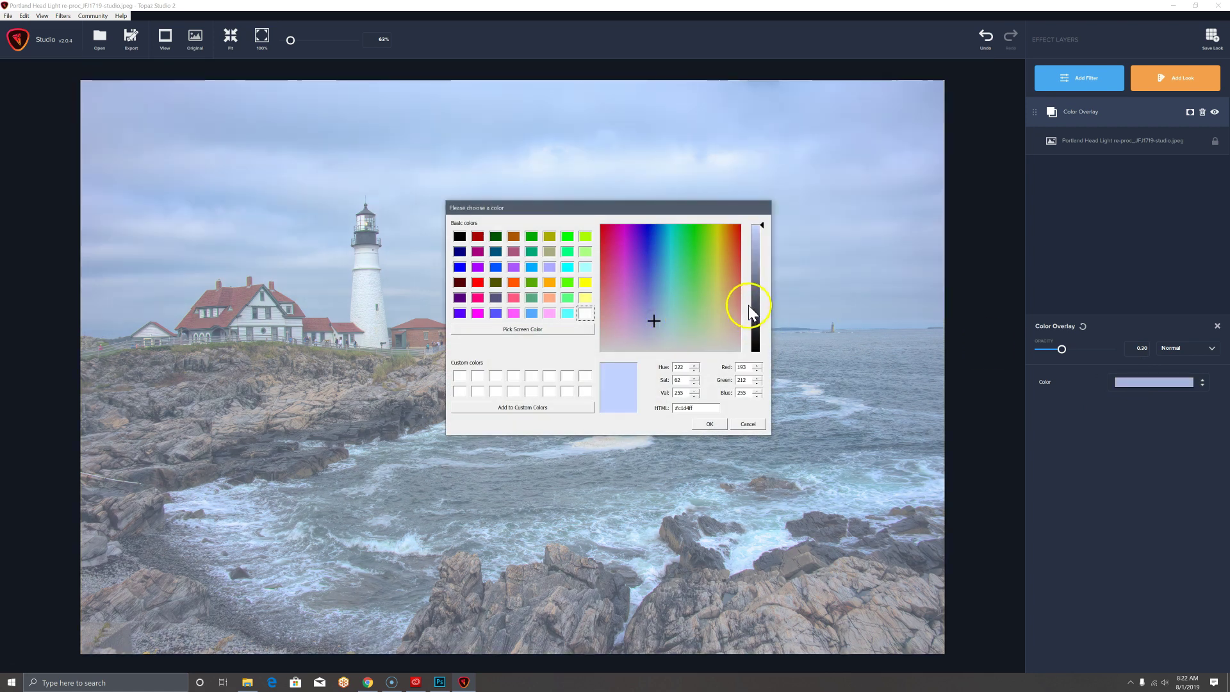
pyautogui.click(753, 306)
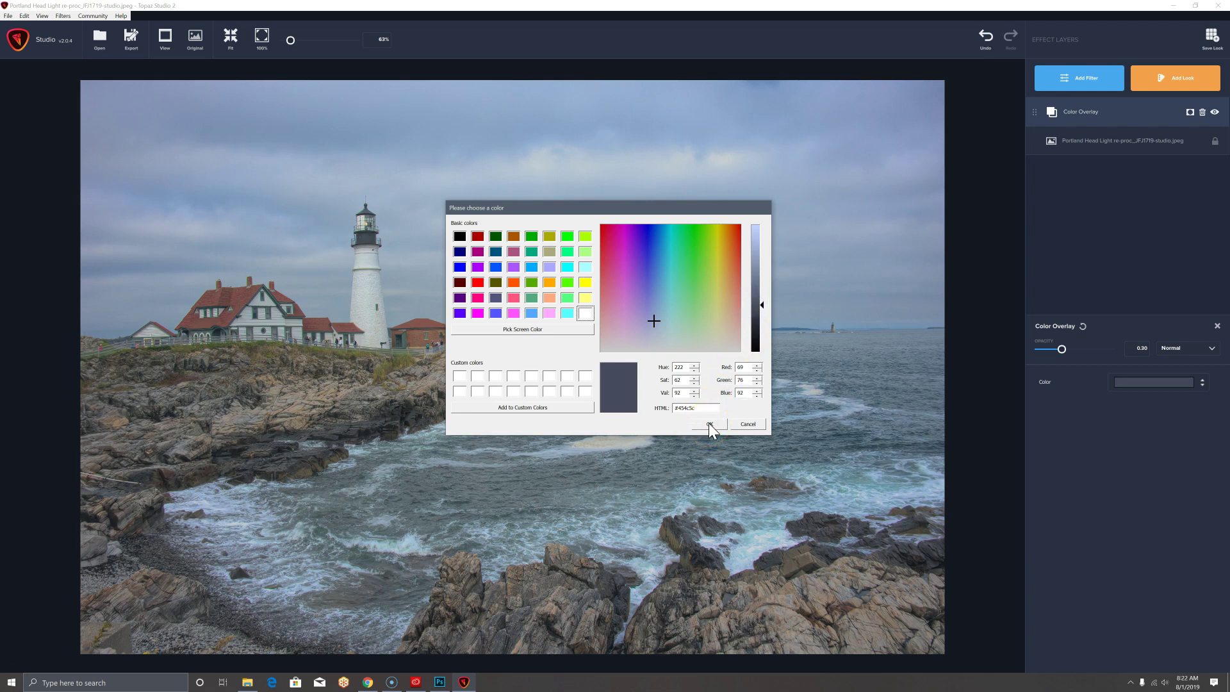
pyautogui.click(709, 423)
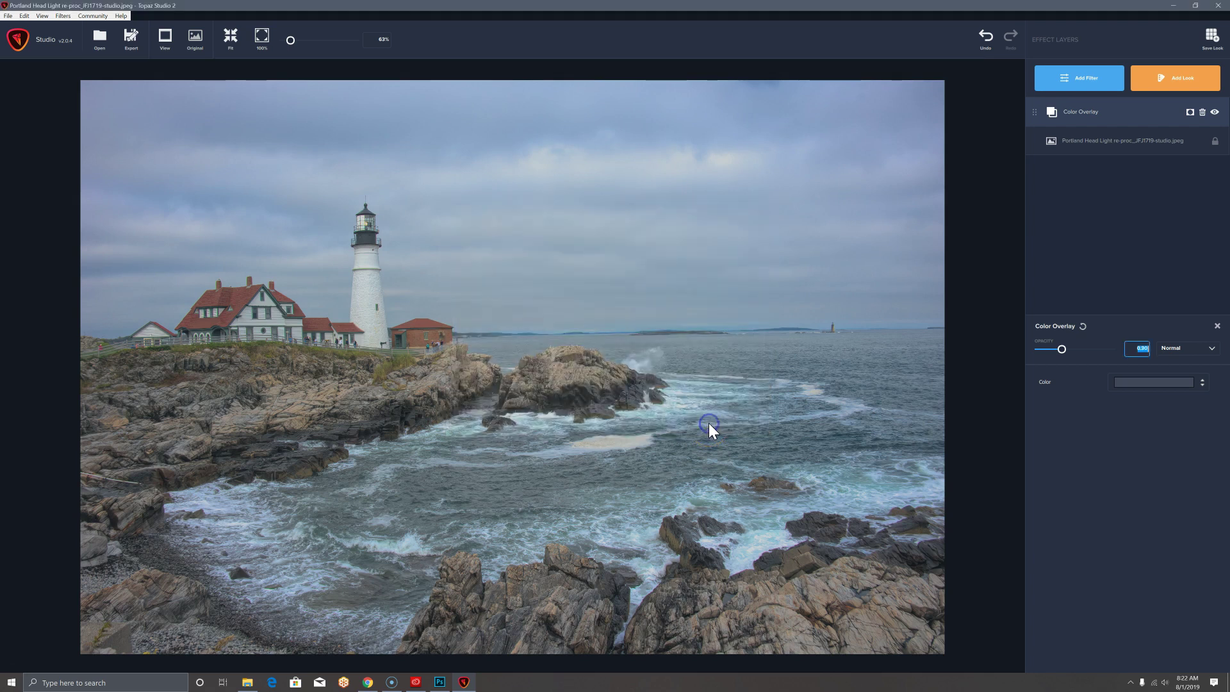
pyautogui.moveTo(1058, 352); pyautogui.dragTo(1117, 355)
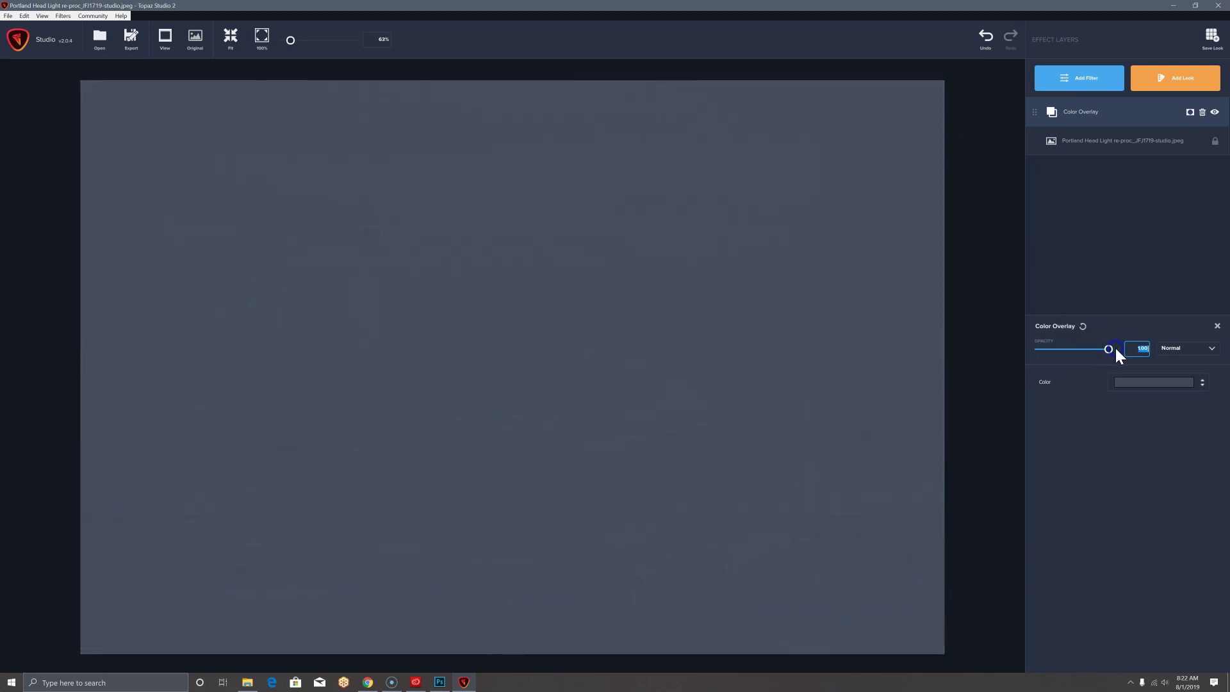
# - Add a second Color Overlay in light peach-orange at 1.00 opacity
pyautogui.click(1085, 79)
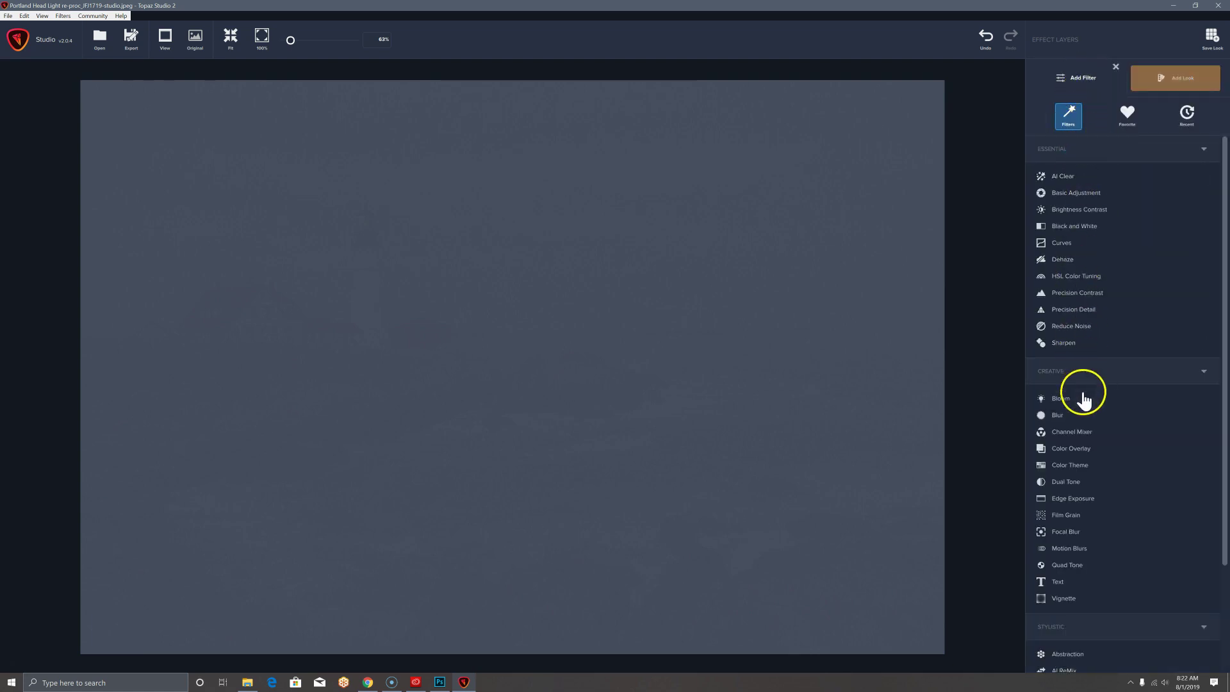
pyautogui.click(1076, 452)
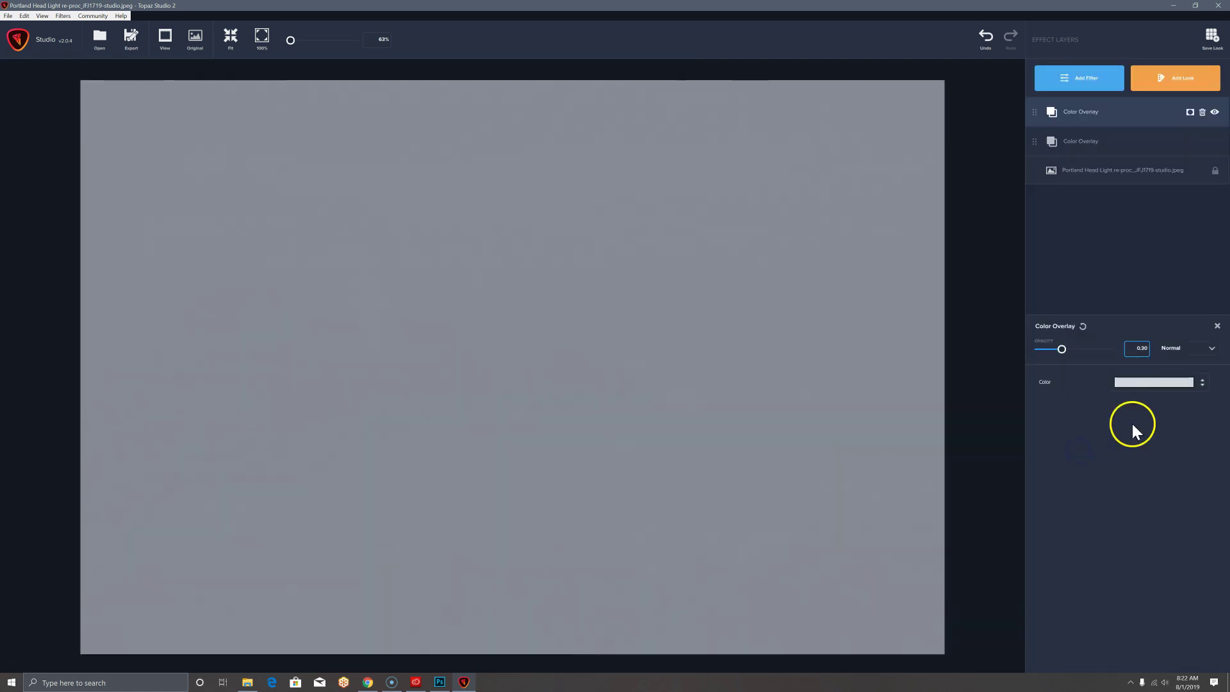
pyautogui.click(1163, 384)
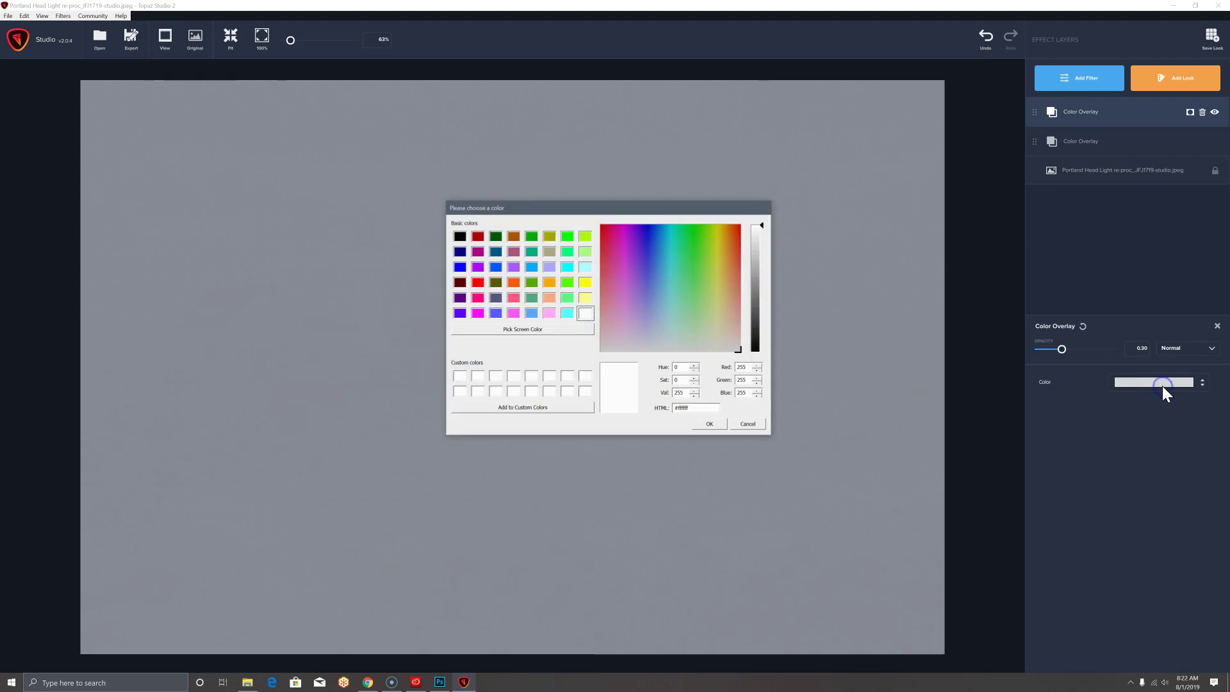
pyautogui.click(728, 282)
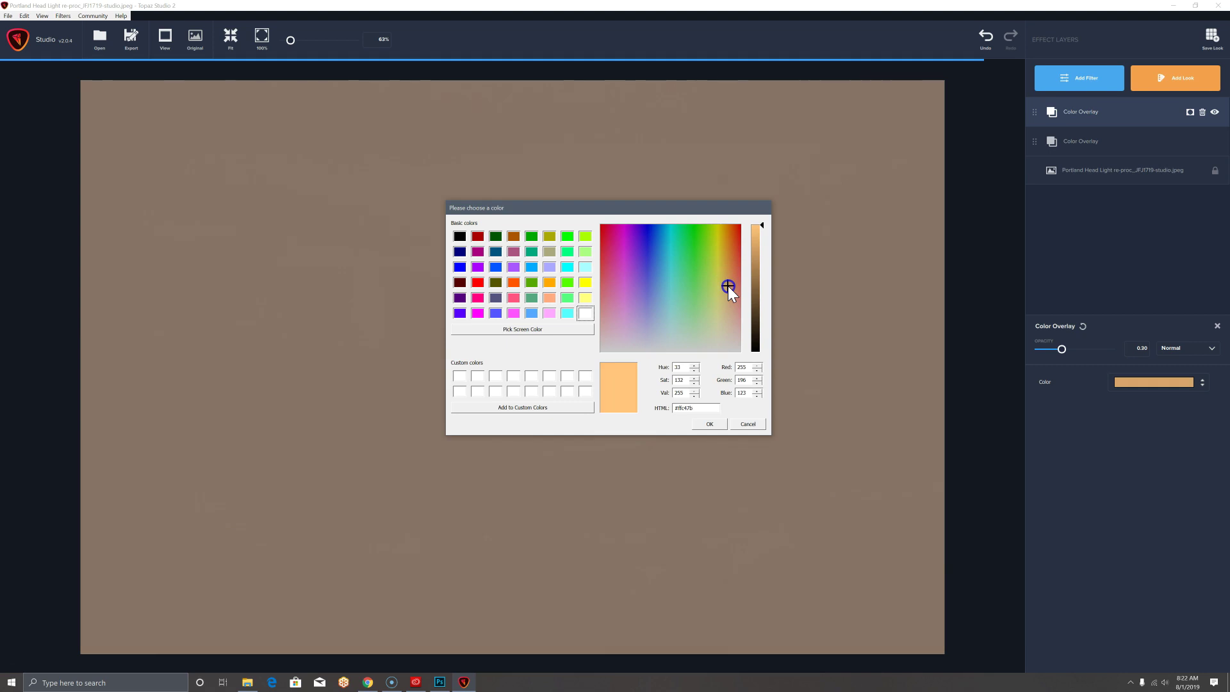
pyautogui.moveTo(728, 285); pyautogui.dragTo(727, 285)
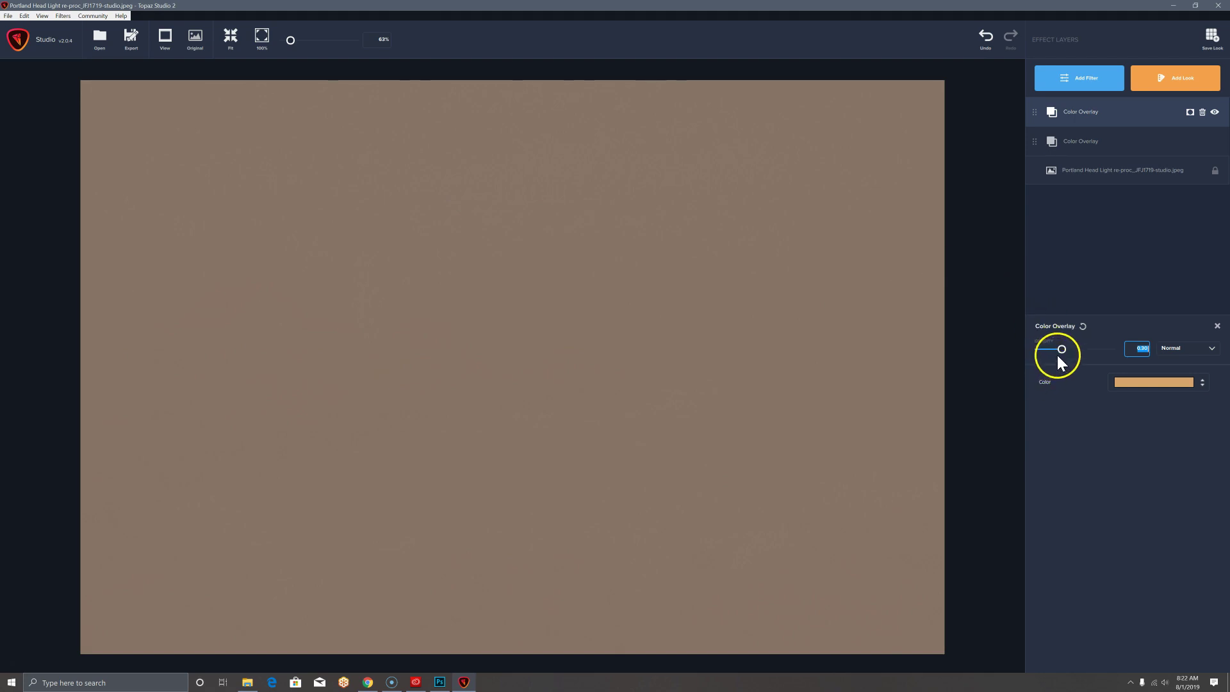
pyautogui.moveTo(1061, 350); pyautogui.dragTo(1115, 347)
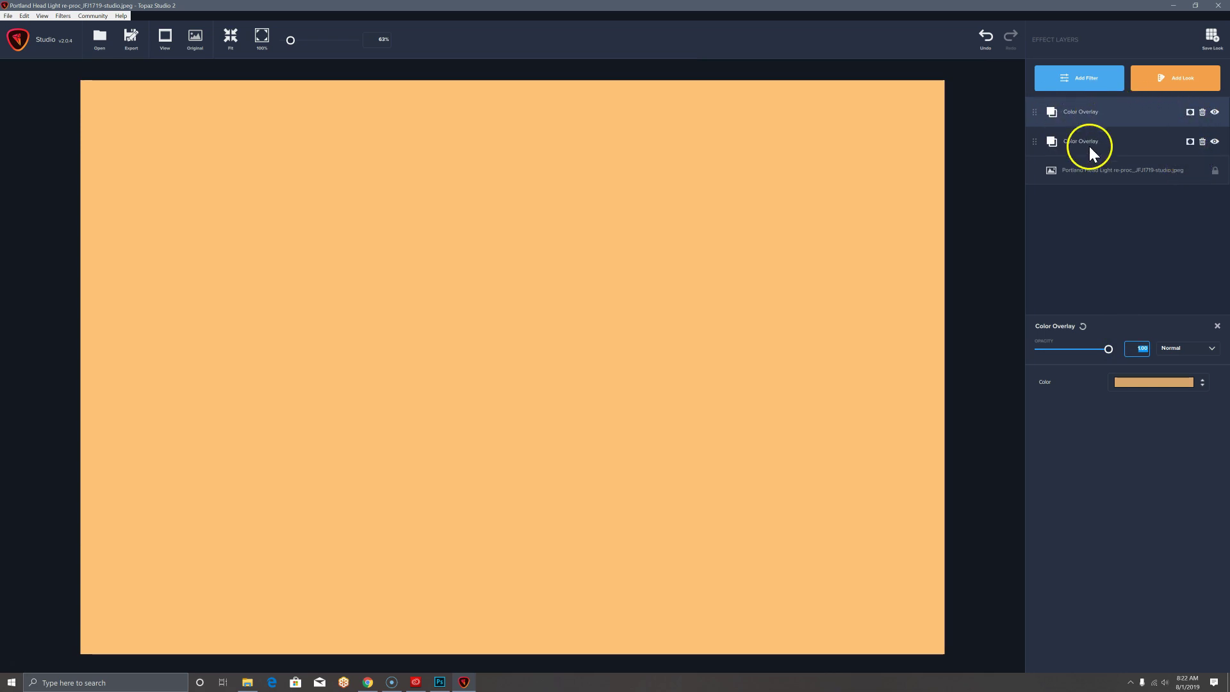
# - Give the orange overlay a Grad mask with Edge Aware 0, drawn from bottom to top
pyautogui.click(1190, 112)
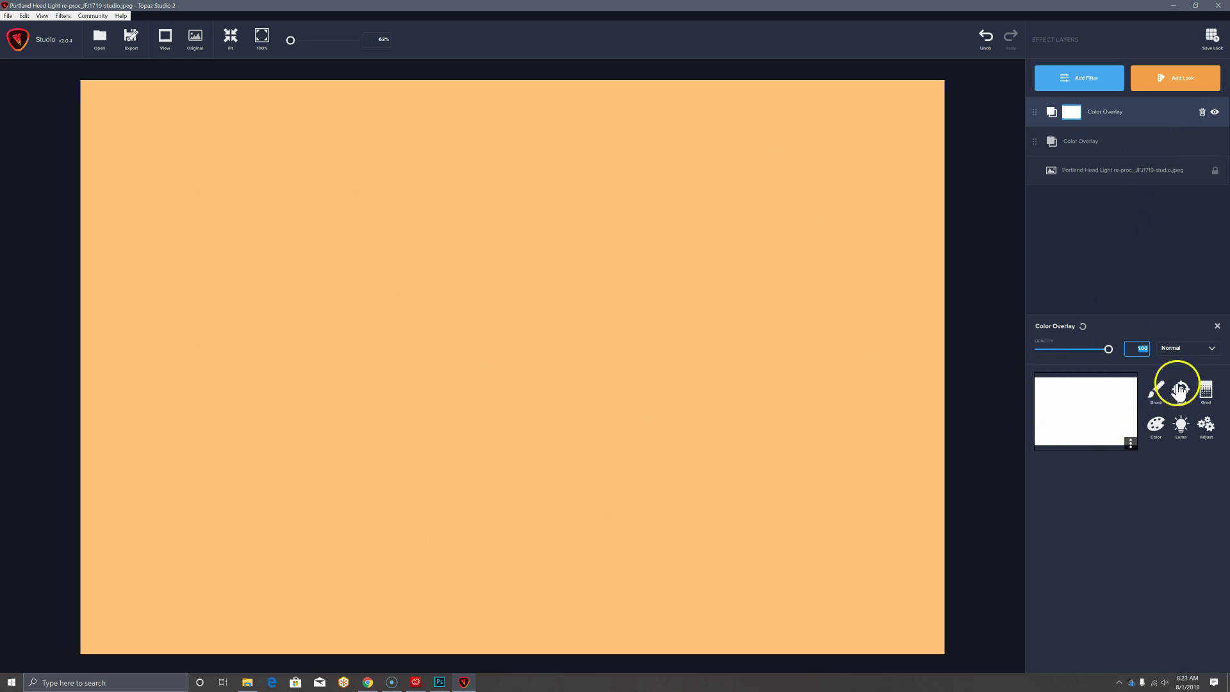
pyautogui.click(1207, 391)
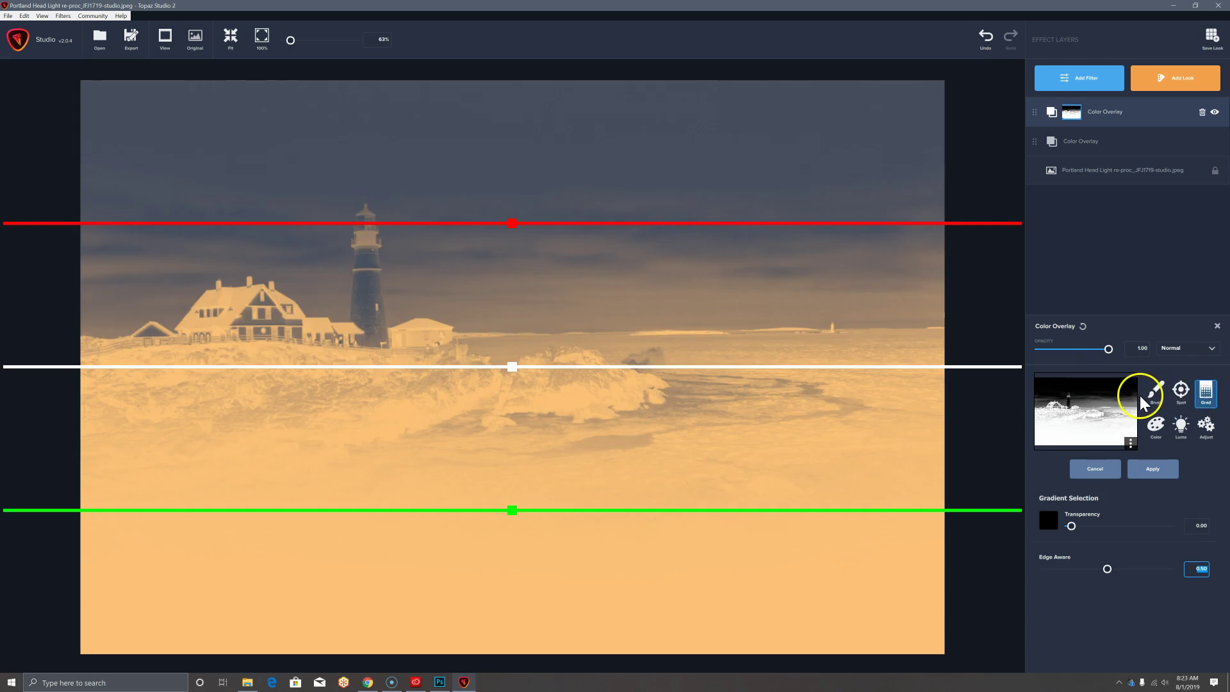
pyautogui.moveTo(1107, 569); pyautogui.dragTo(1045, 573)
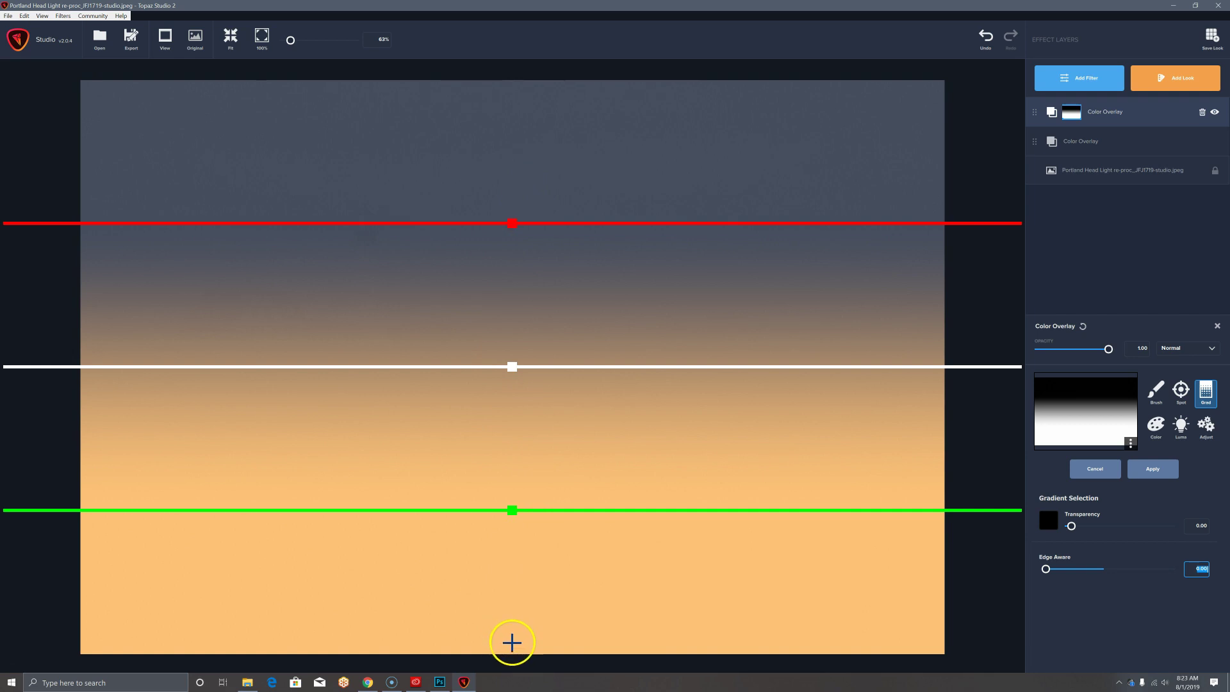
pyautogui.moveTo(513, 647); pyautogui.dragTo(521, 80)
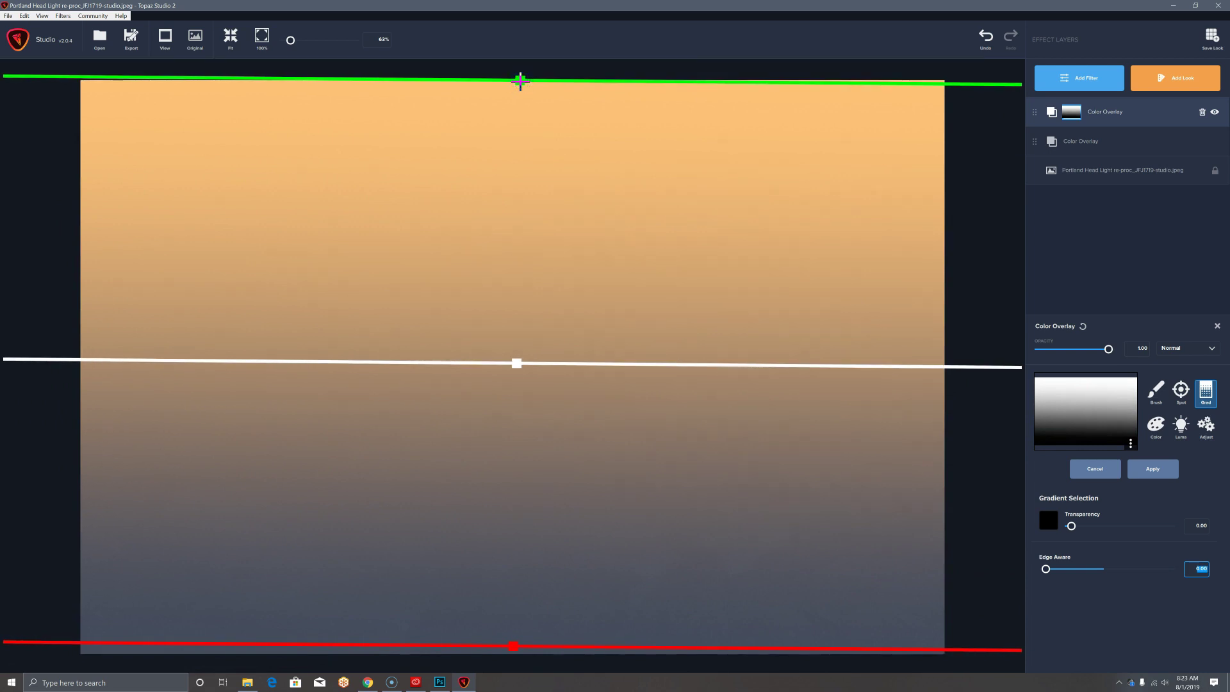
# - Redraw the gradient across the canvas middle, nudge Edge Aware slightly, and apply the mask
pyautogui.click(516, 89)
pyautogui.moveTo(508, 491); pyautogui.dragTo(506, 251)
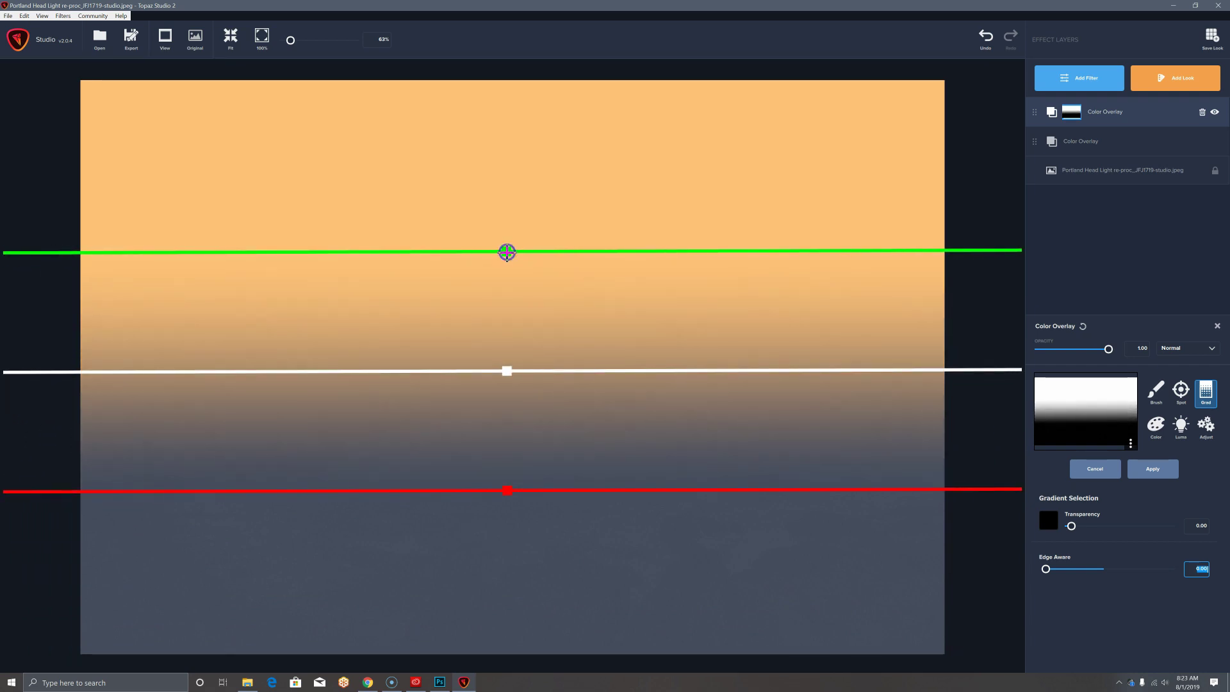
pyautogui.click(495, 412)
pyautogui.moveTo(495, 413); pyautogui.dragTo(500, 341)
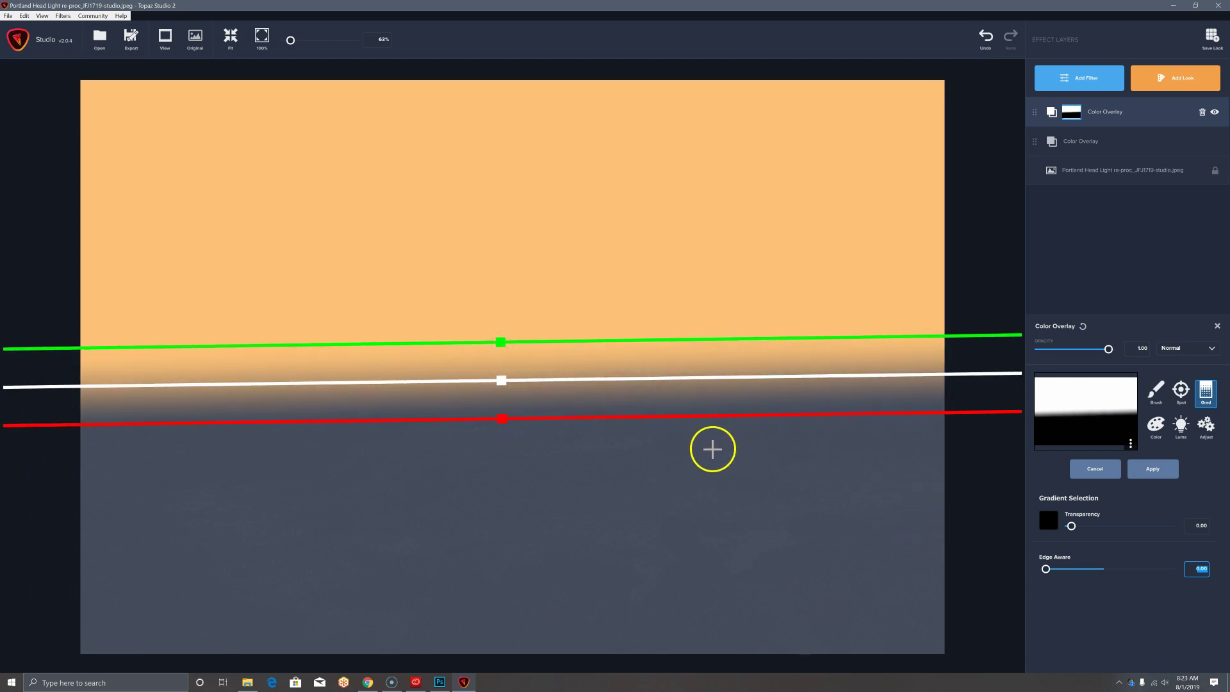
pyautogui.moveTo(1044, 569)
pyautogui.mouseDown()
pyautogui.moveTo(1059, 575)
pyautogui.moveTo(1031, 574)
pyautogui.mouseUp()
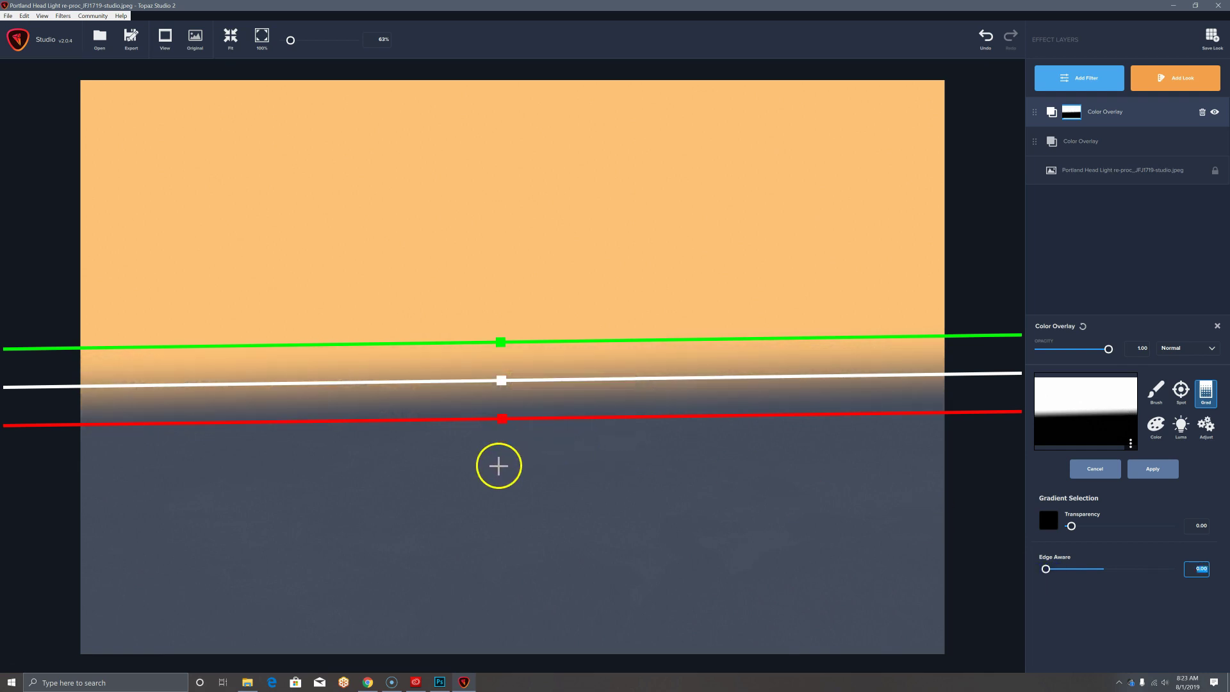
pyautogui.click(497, 465)
pyautogui.moveTo(498, 465); pyautogui.dragTo(496, 259)
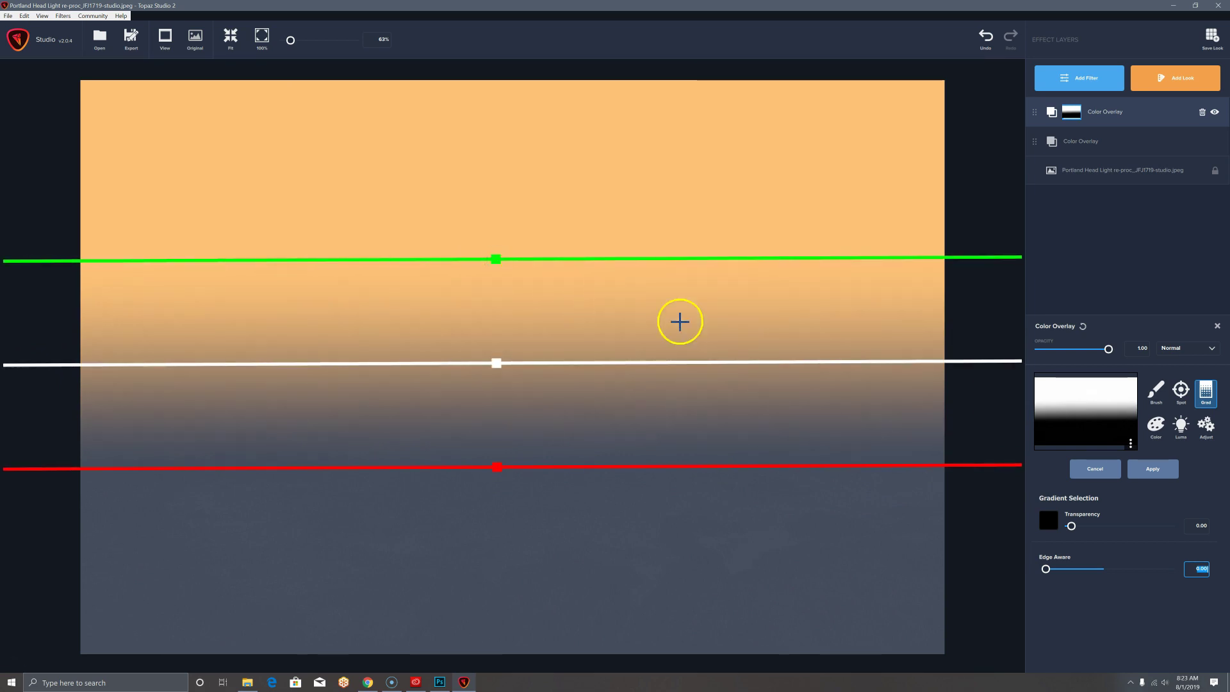
pyautogui.click(1145, 472)
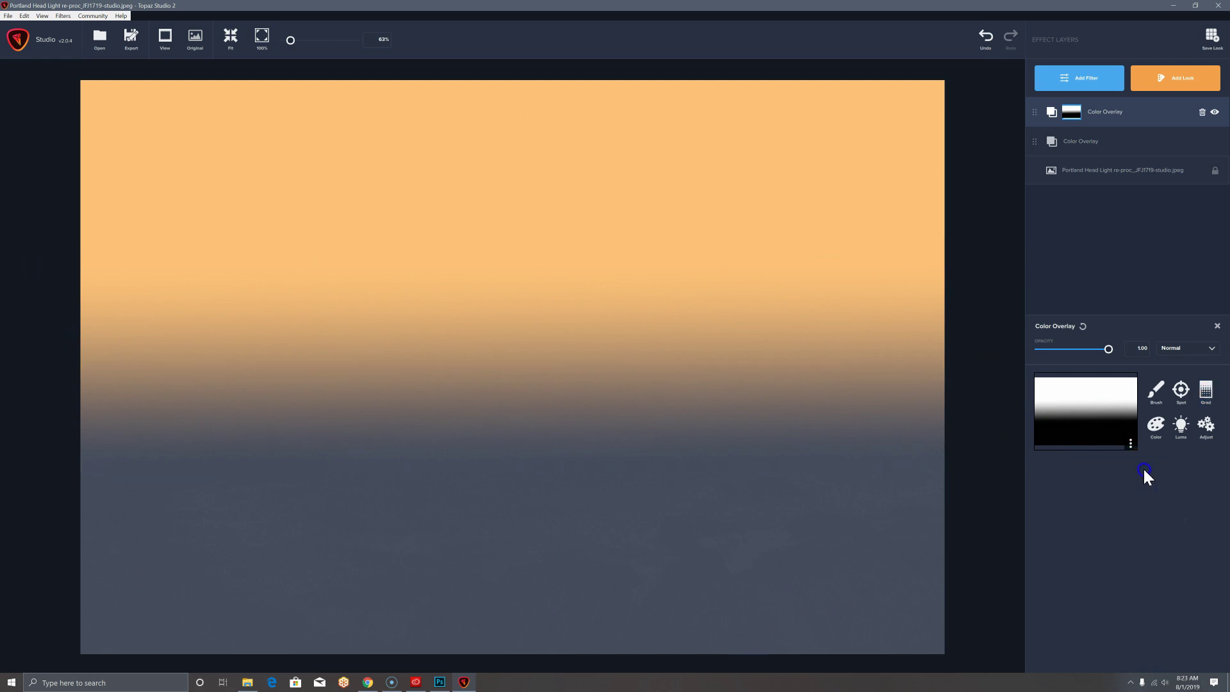
# - Change the grey-blue overlay's blend mode from Normal to Soft Light
pyautogui.click(1218, 326)
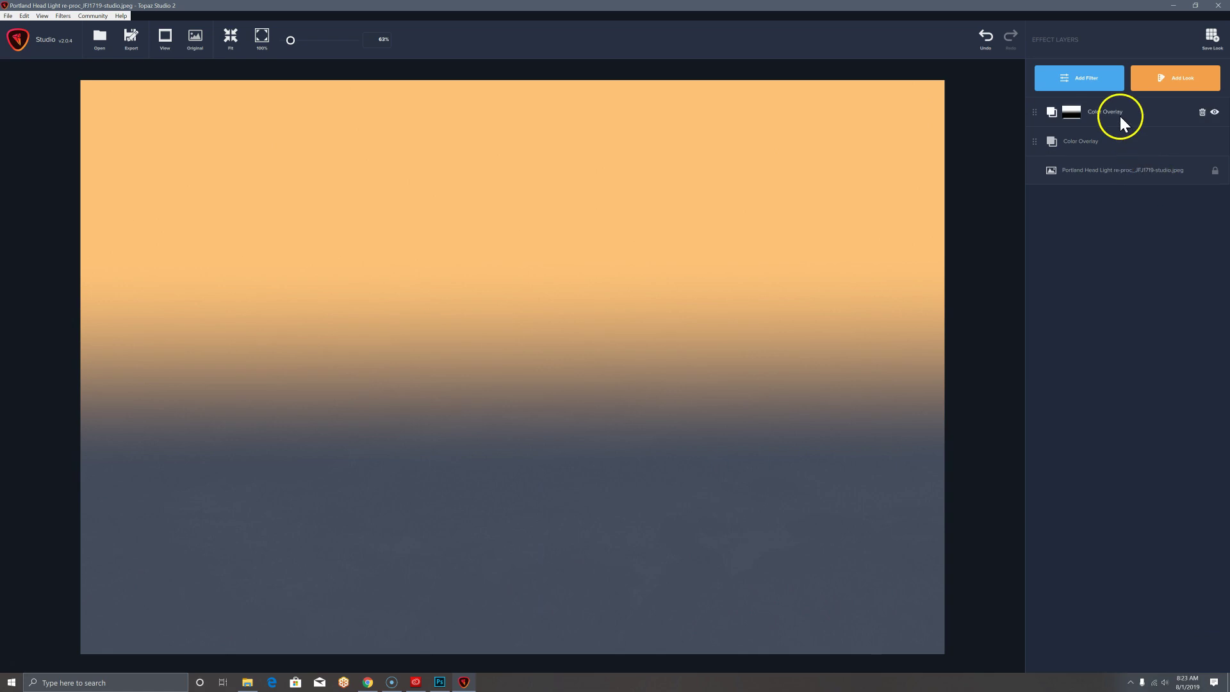
pyautogui.click(1124, 133)
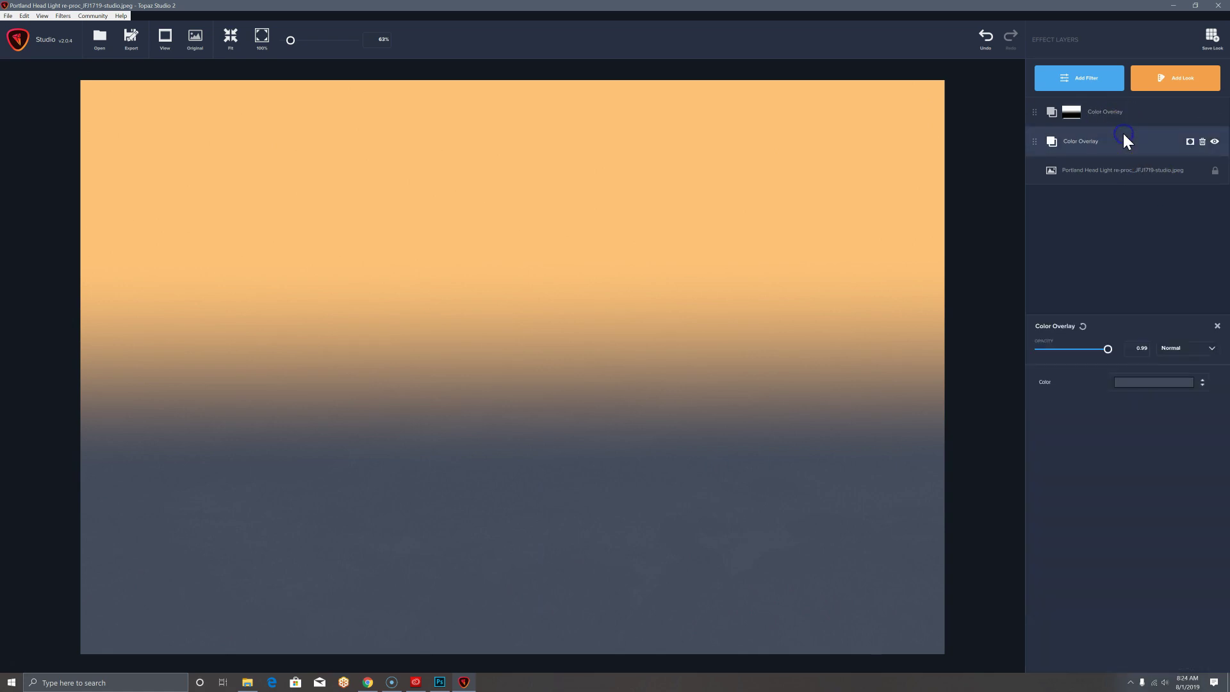
pyautogui.click(1203, 350)
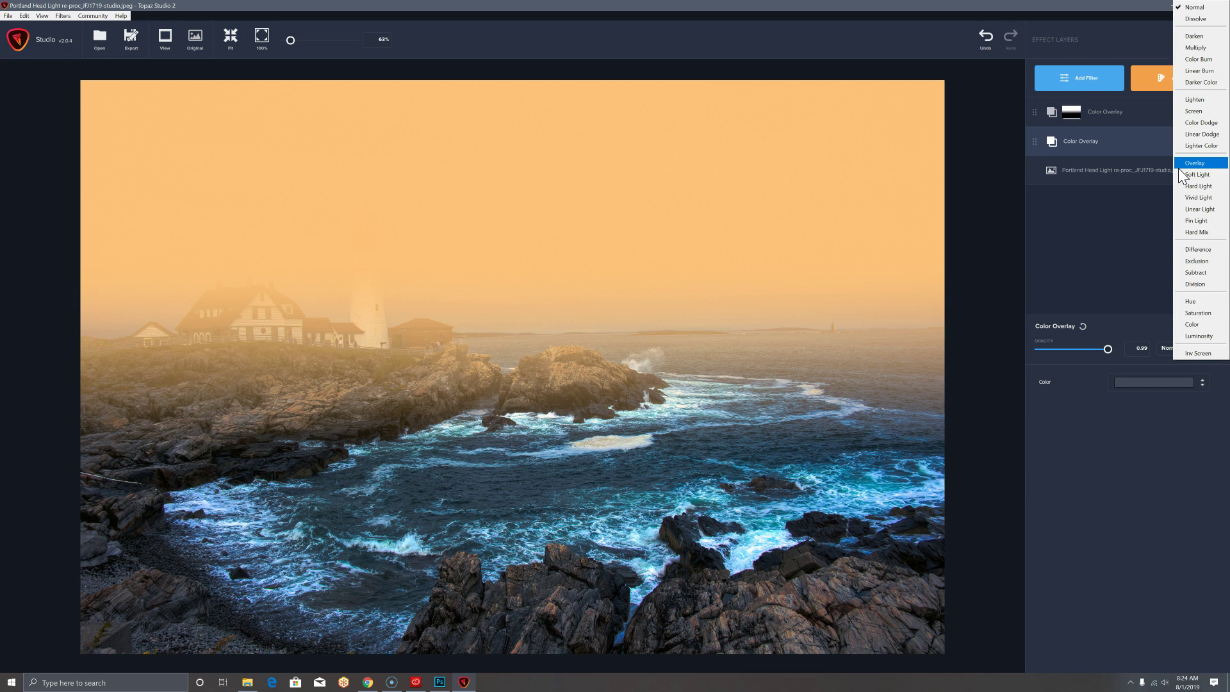
pyautogui.click(1178, 171)
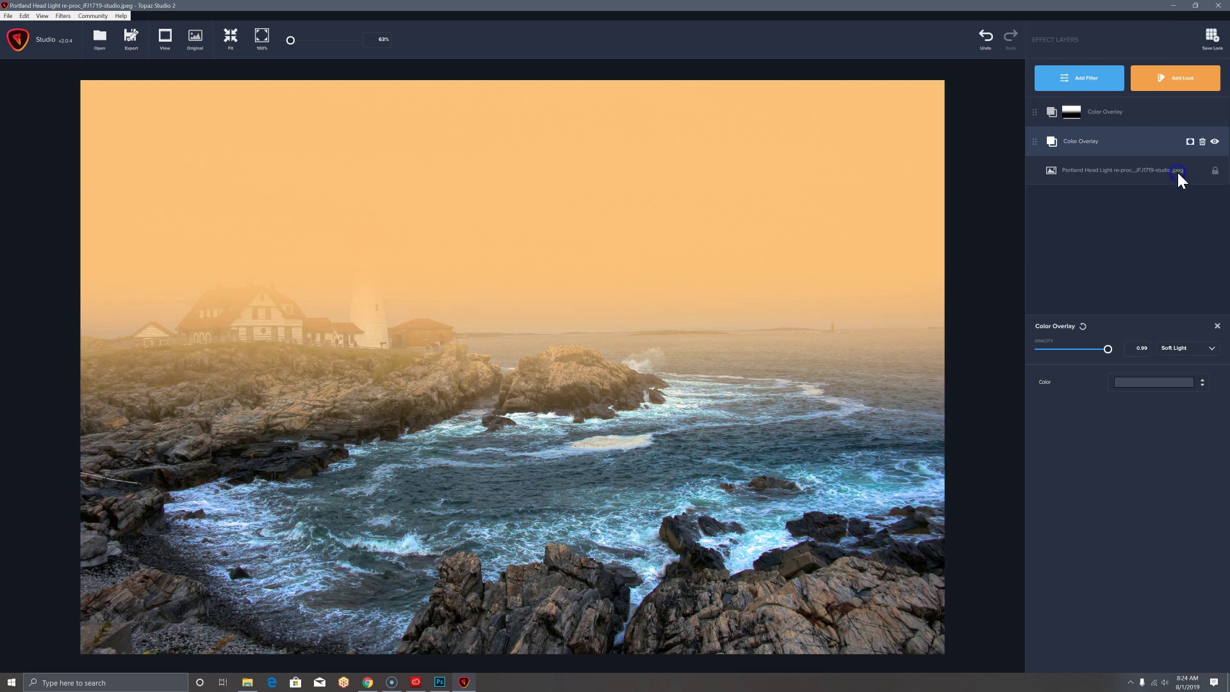
# - Change the orange overlay's blend mode to Soft Light as well
pyautogui.click(1121, 117)
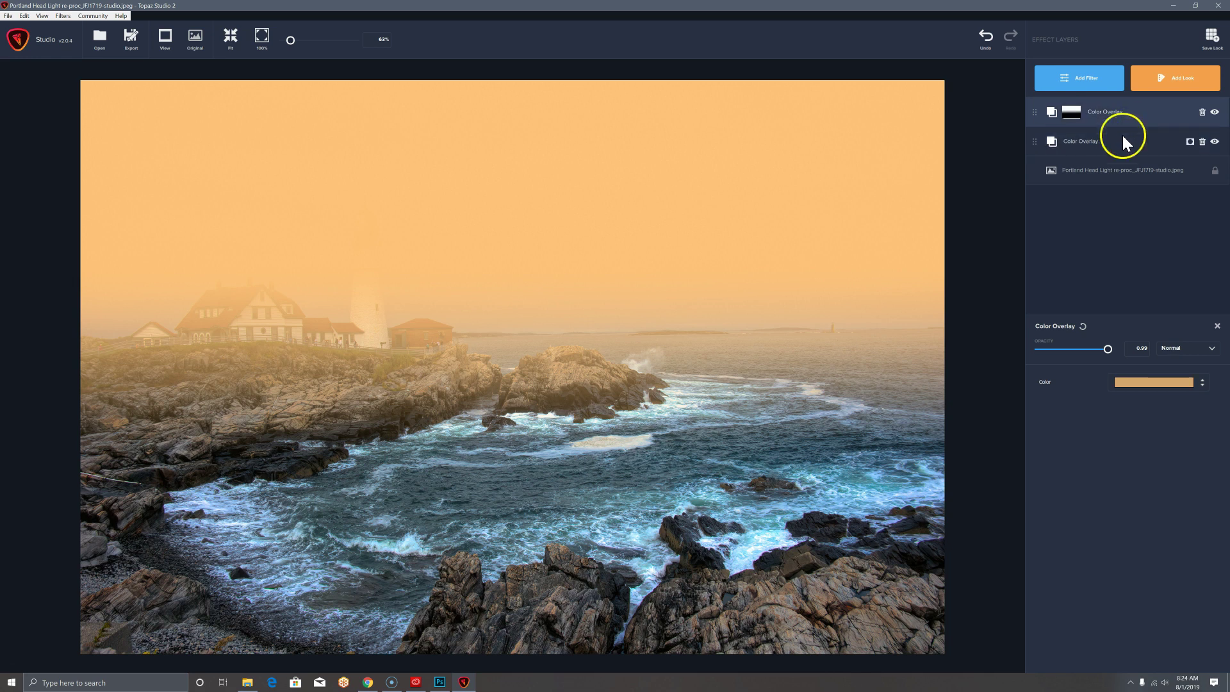
pyautogui.click(1213, 355)
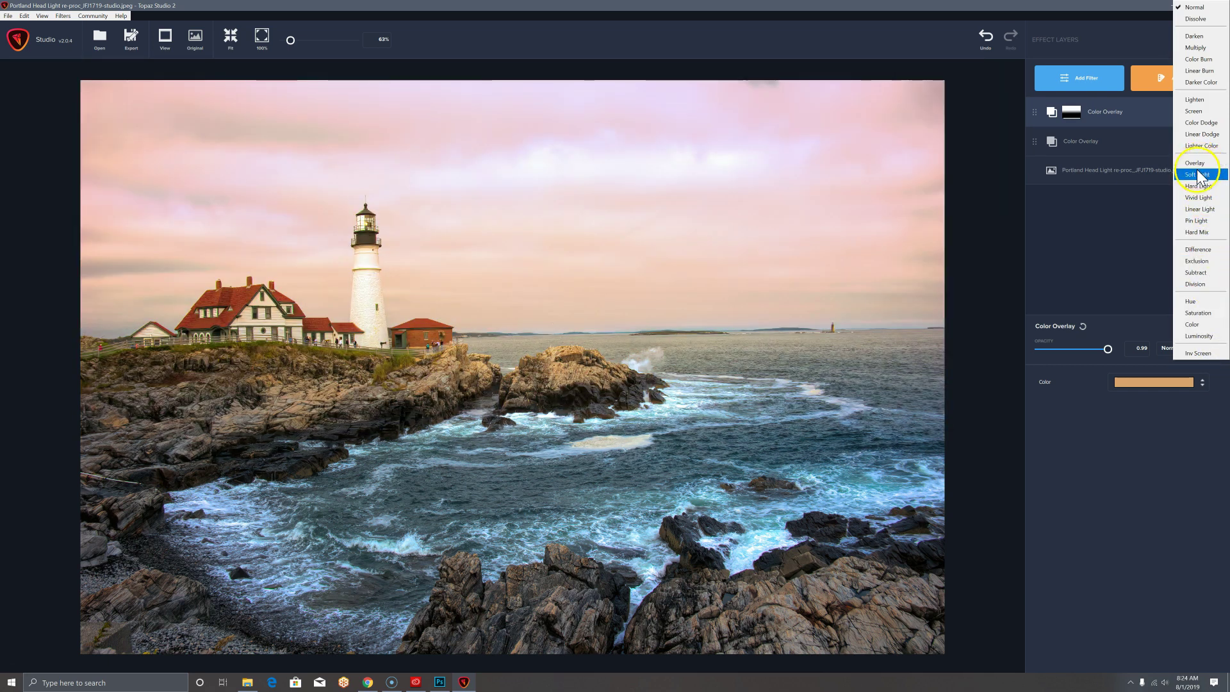
pyautogui.click(1197, 175)
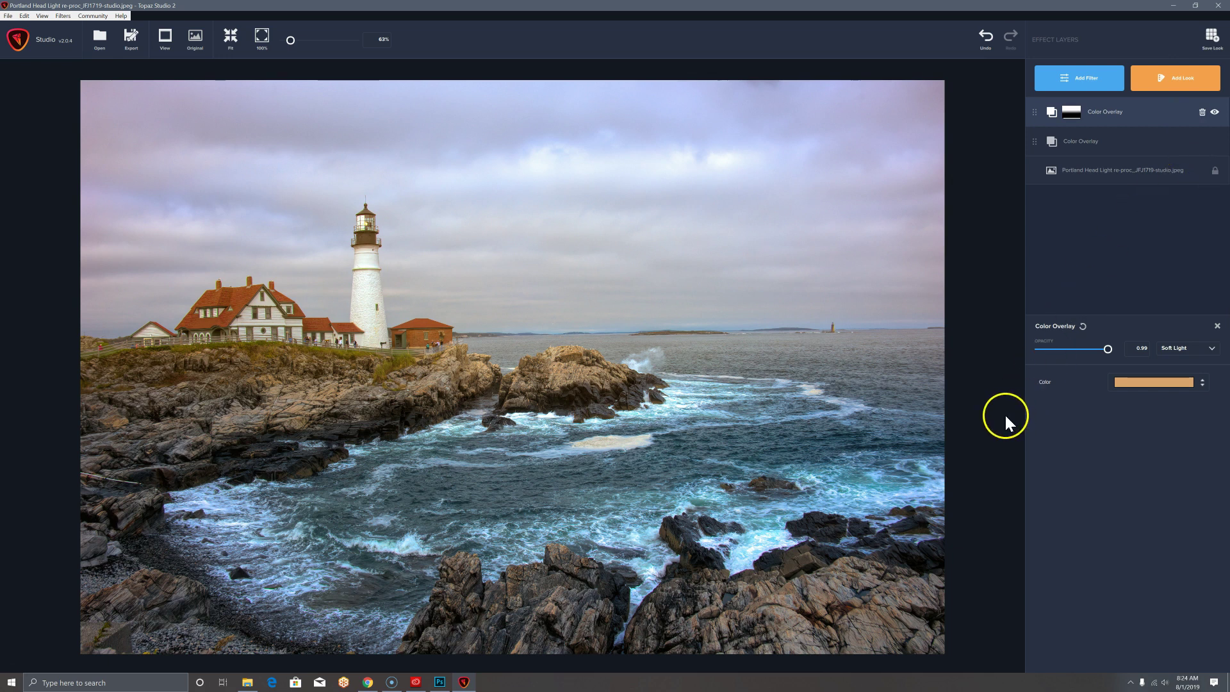
# - Lower the orange overlay to 0.63 opacity and the grey-blue overlay to 0.45
pyautogui.moveTo(1101, 349); pyautogui.dragTo(1070, 349)
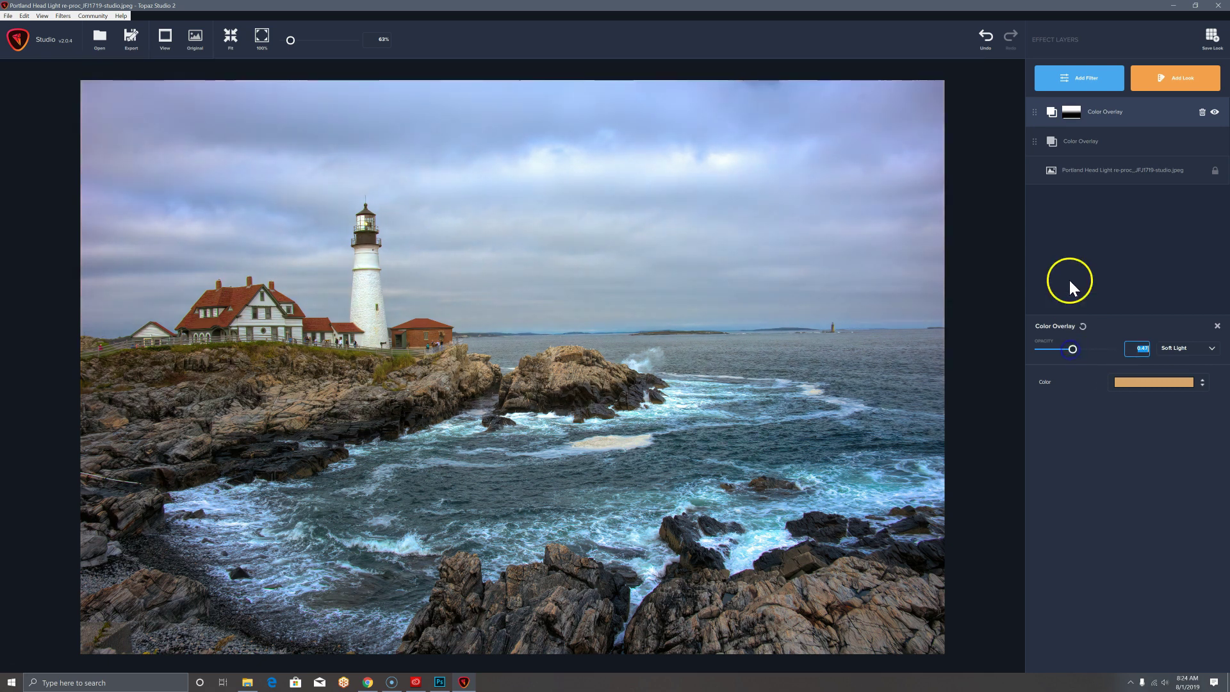
pyautogui.click(1082, 147)
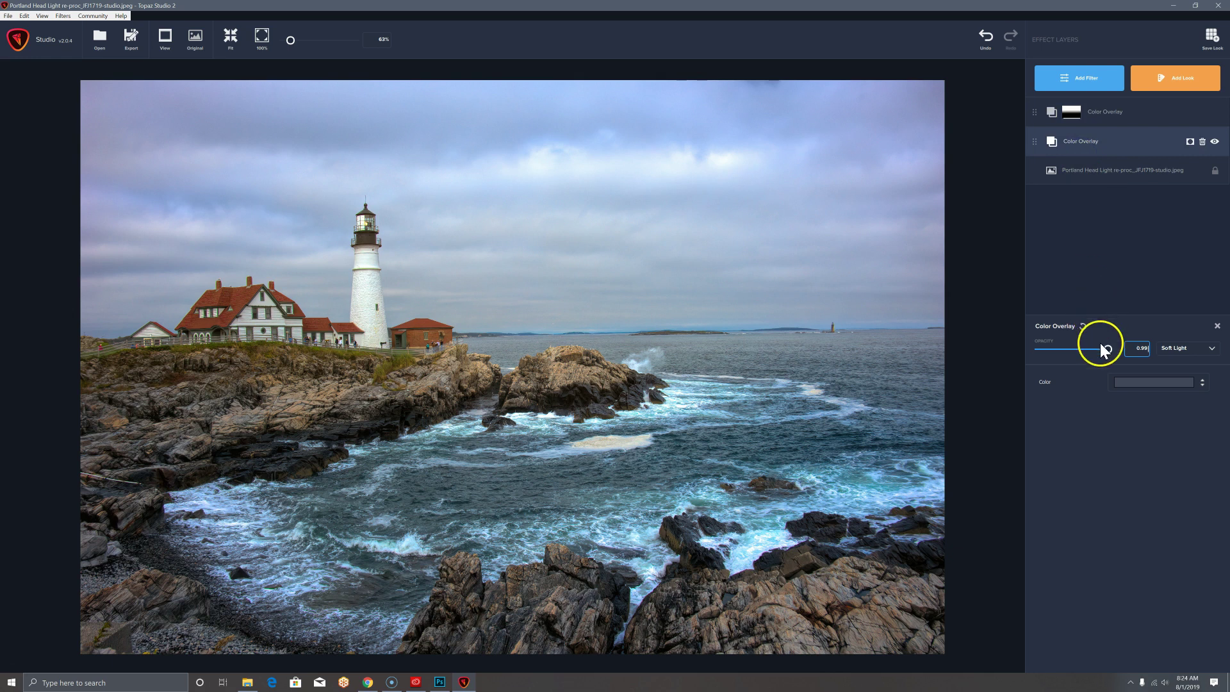
pyautogui.moveTo(1113, 344); pyautogui.dragTo(1076, 348)
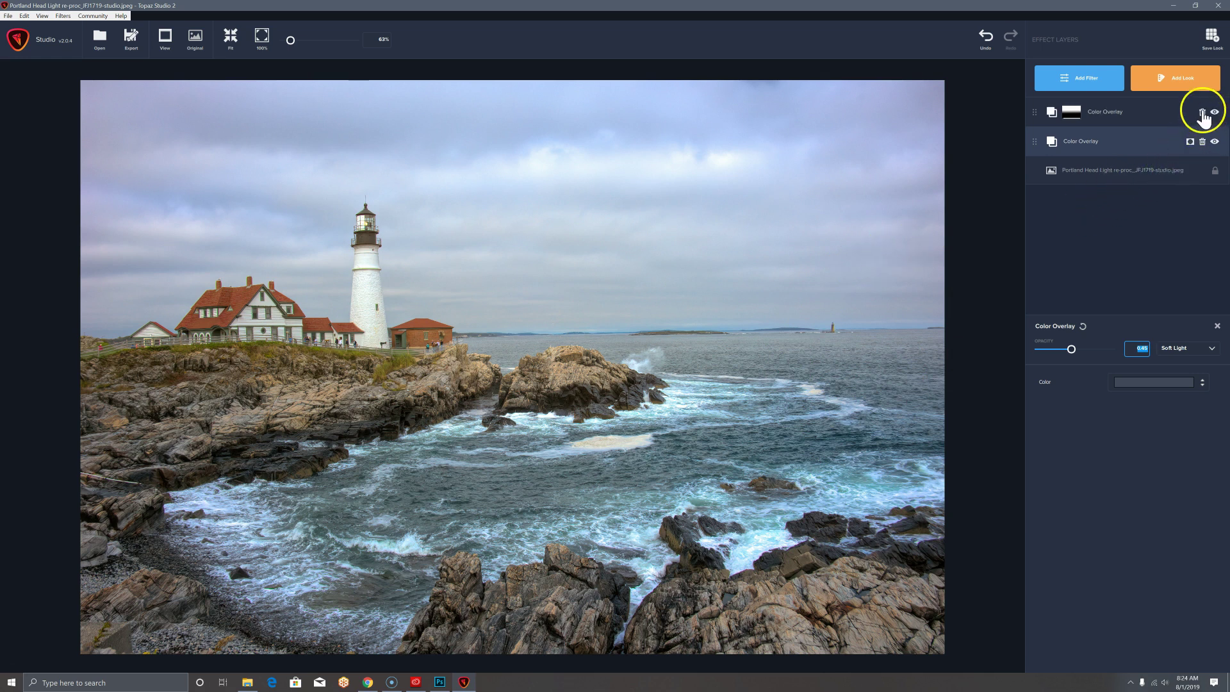
# - Hide both Color Overlay layers and turn them back on to compare the tint
pyautogui.click(1215, 114)
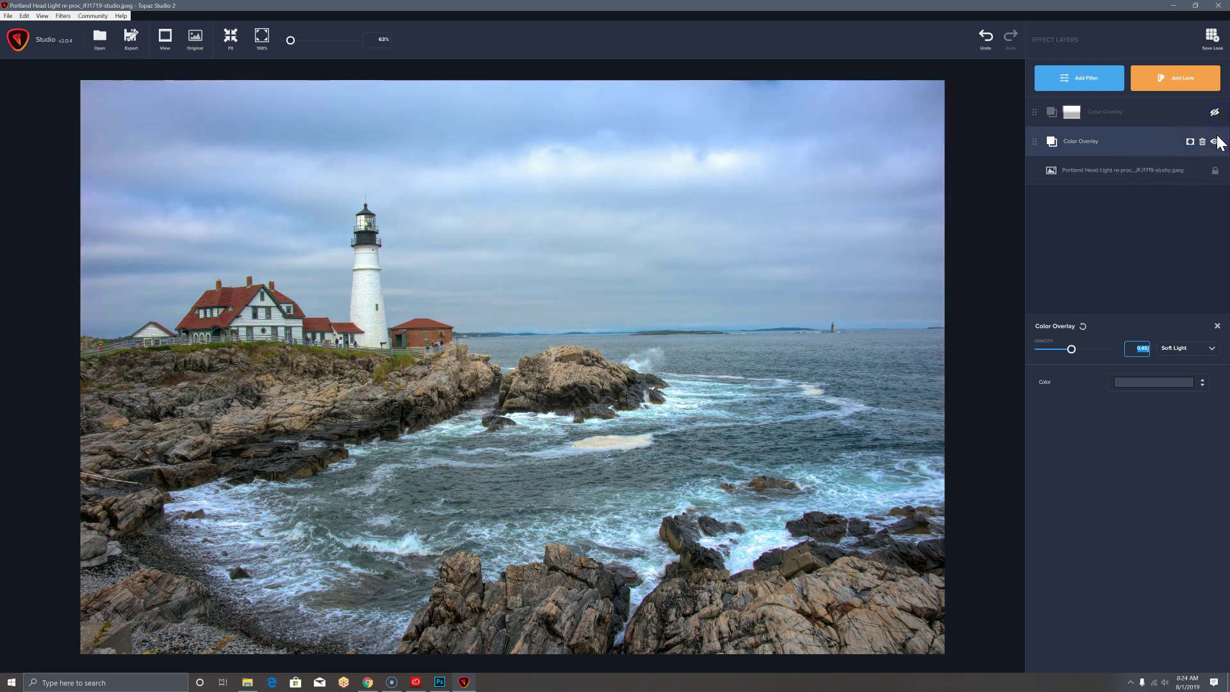
pyautogui.click(1216, 142)
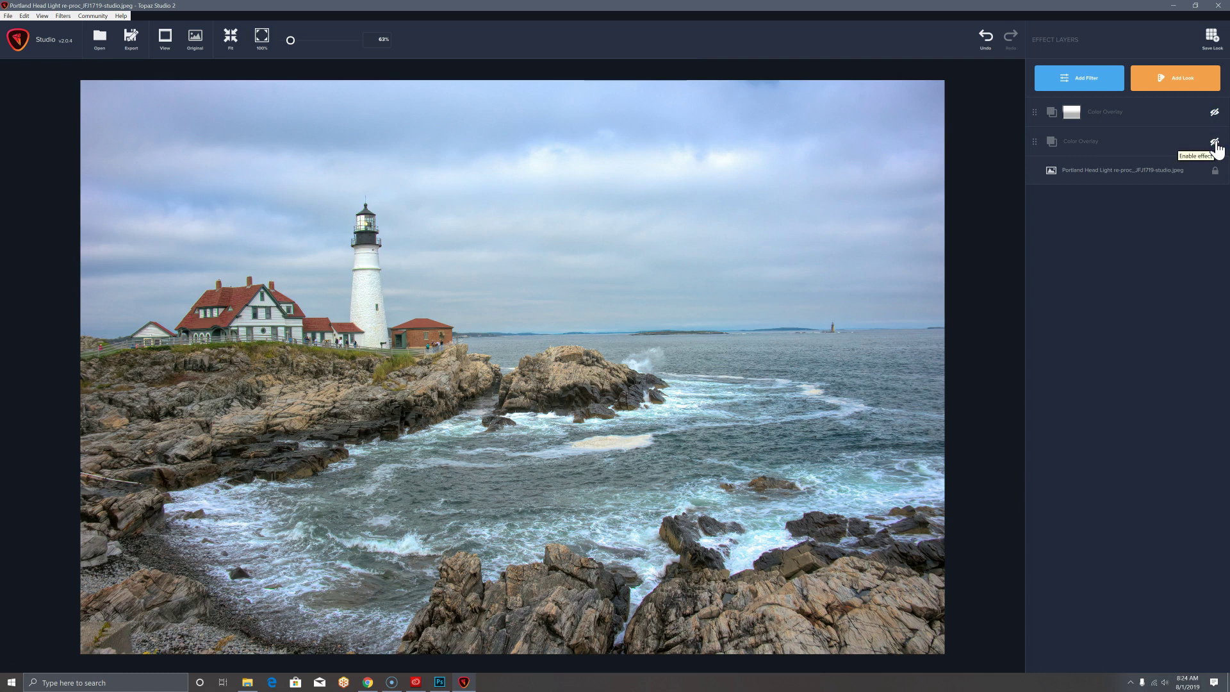
pyautogui.click(1215, 143)
pyautogui.click(1216, 114)
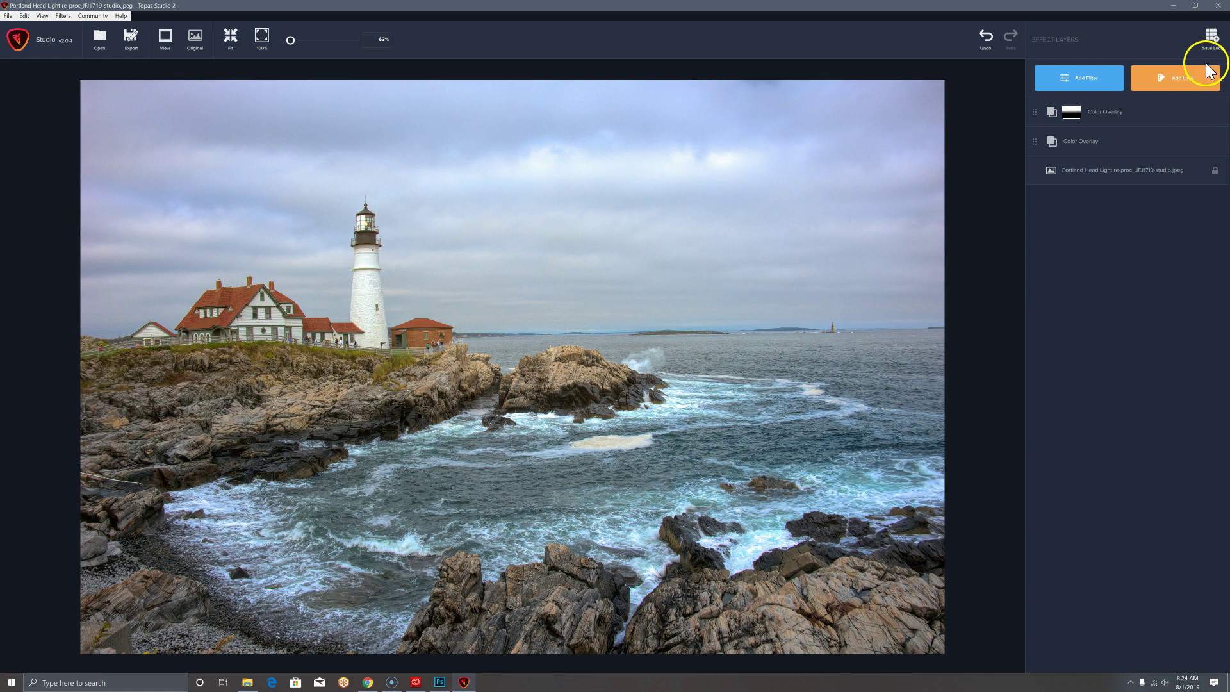
# - Reduce the orange overlay to 0.32 opacity and the grey overlay to 0.29
pyautogui.click(1156, 114)
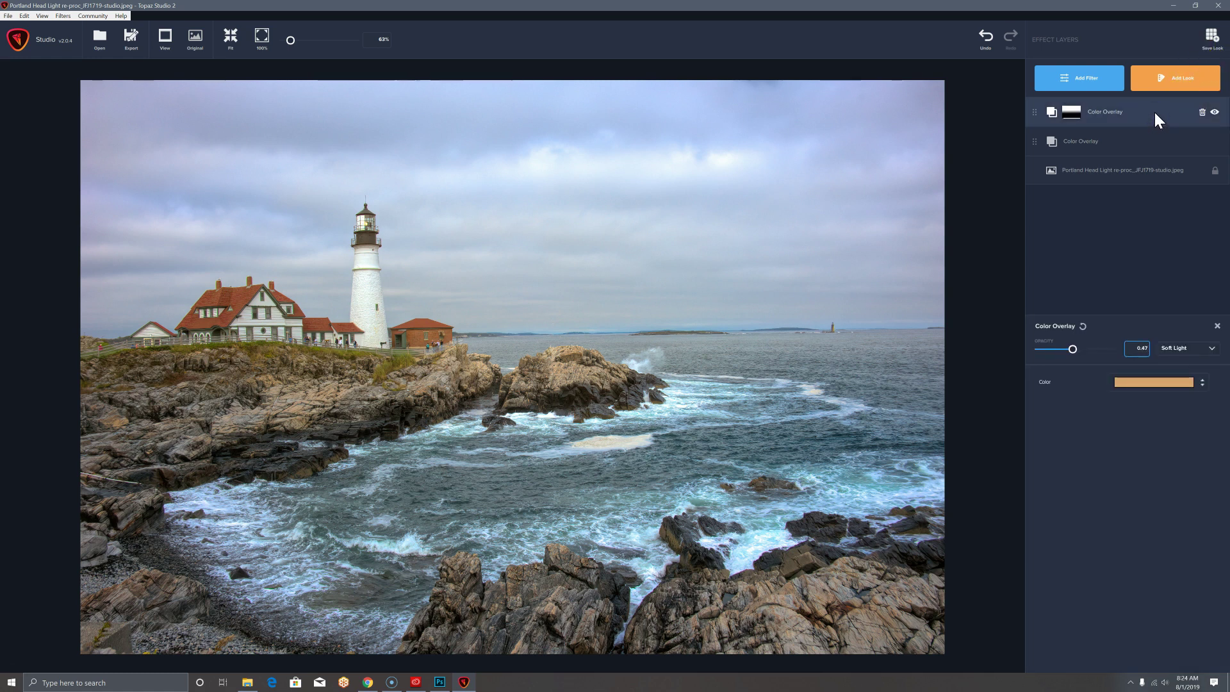
pyautogui.moveTo(1075, 350); pyautogui.dragTo(1066, 348)
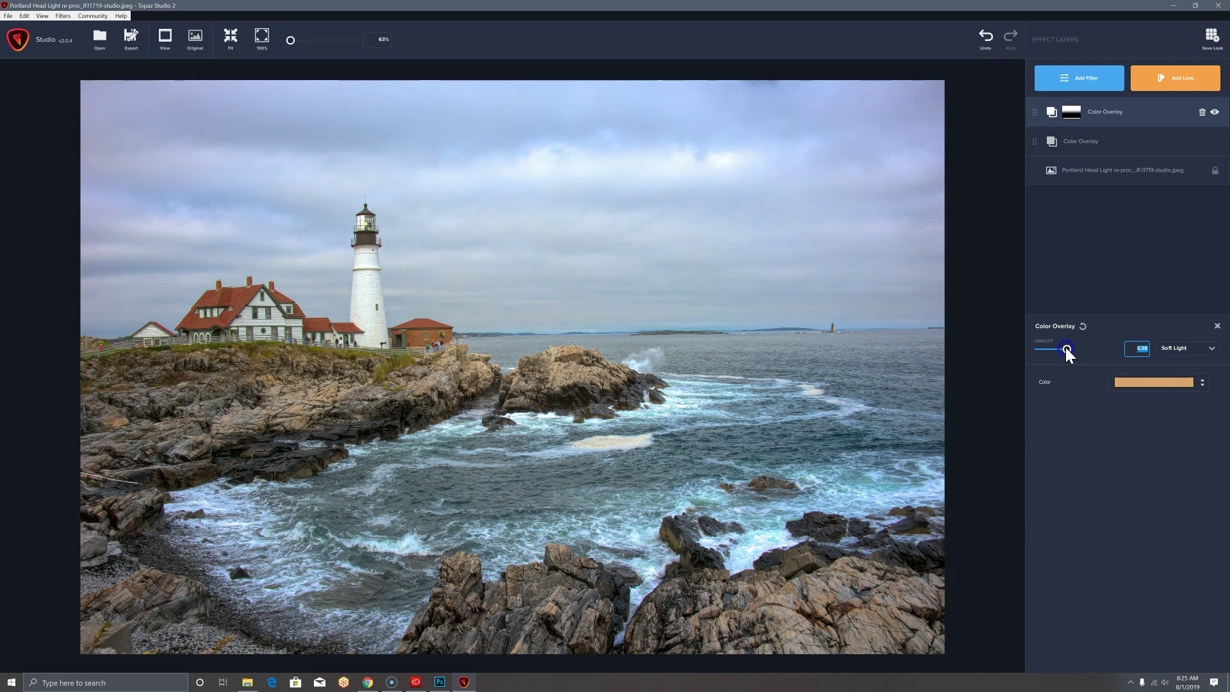
pyautogui.click(1152, 150)
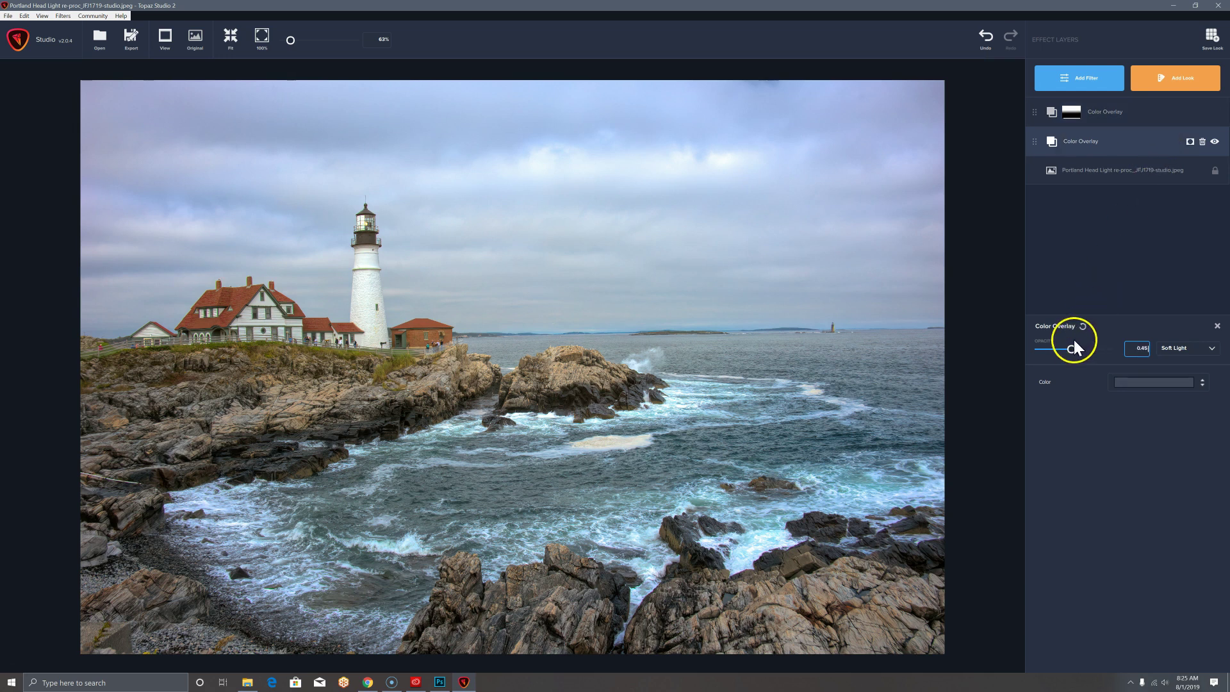
pyautogui.moveTo(1072, 344); pyautogui.dragTo(1060, 359)
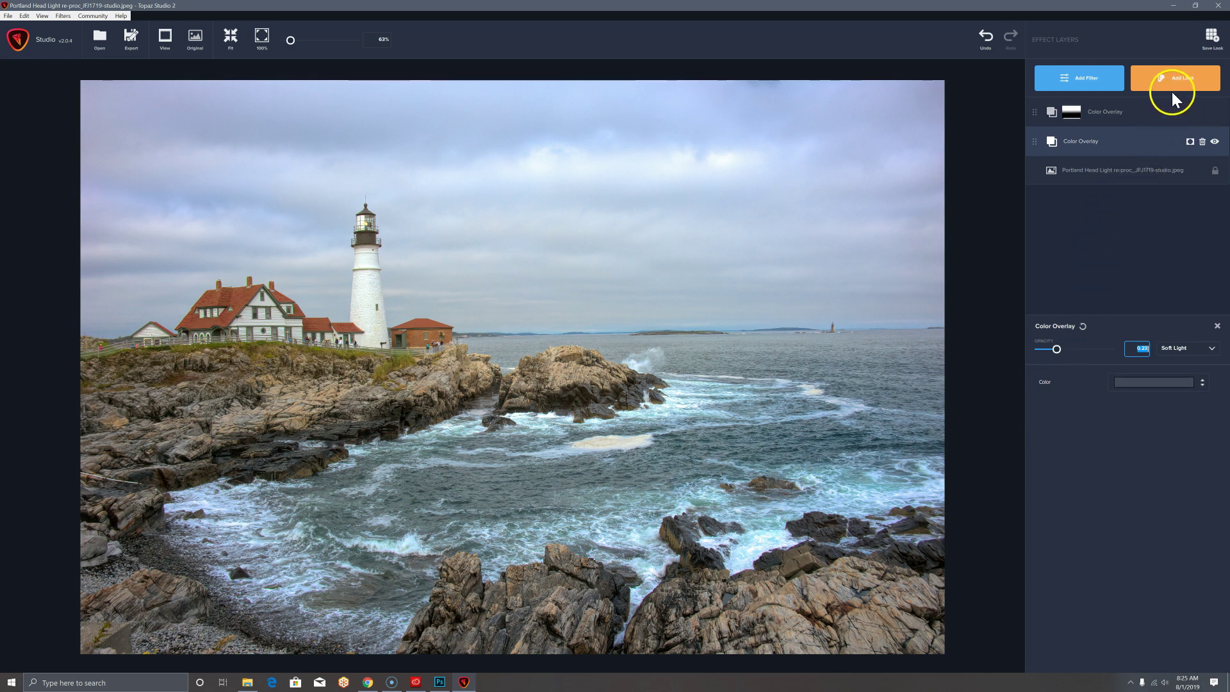
# - Save the current edits as a Look named 'Graduated Color Filter'
pyautogui.click(1212, 42)
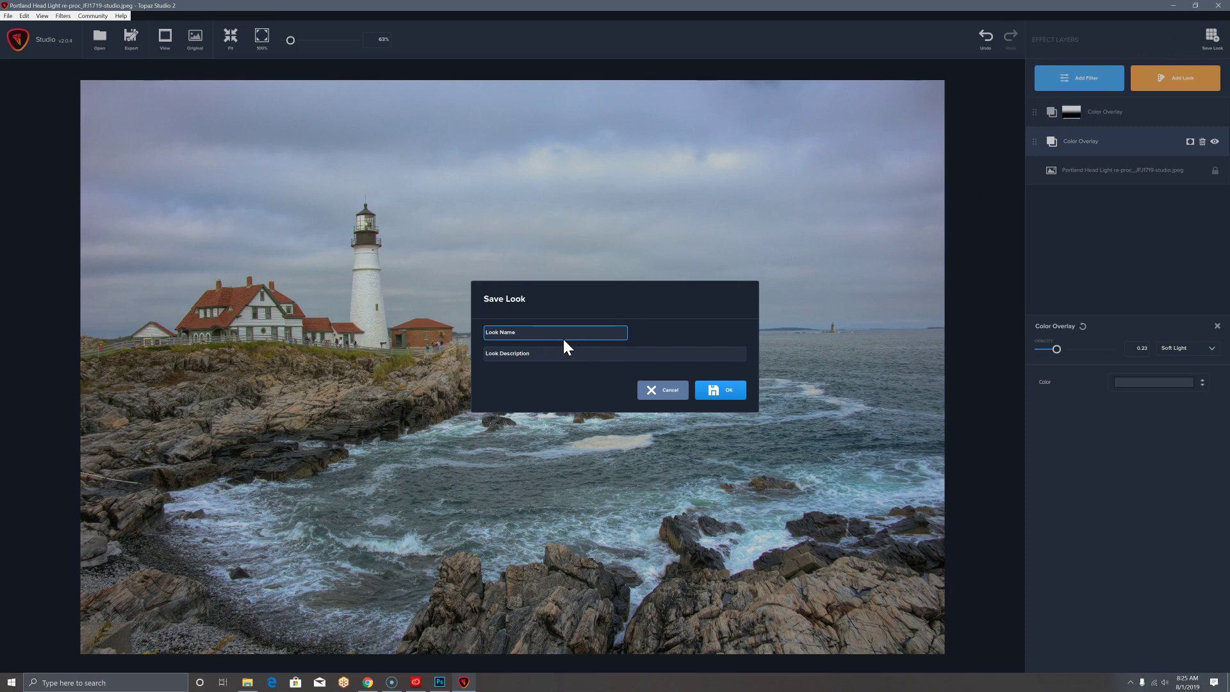
pyautogui.write('Graduated Color Filter GOld to Lilac')
pyautogui.click(558, 353)
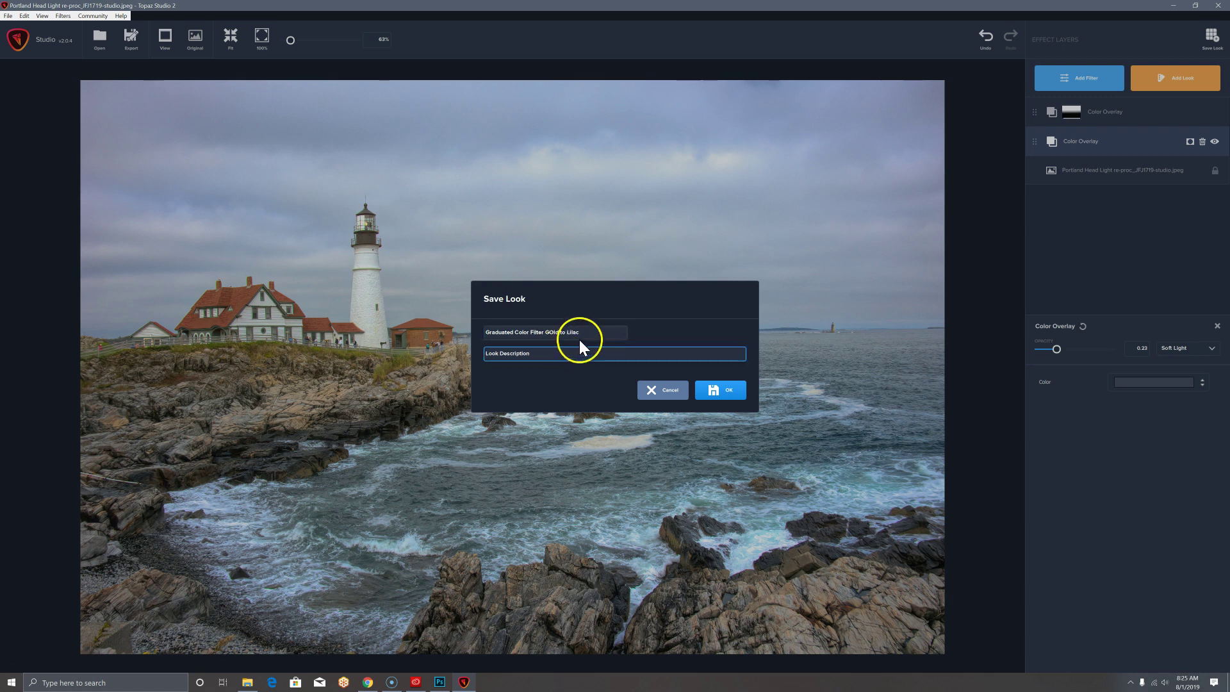
pyautogui.click(580, 334)
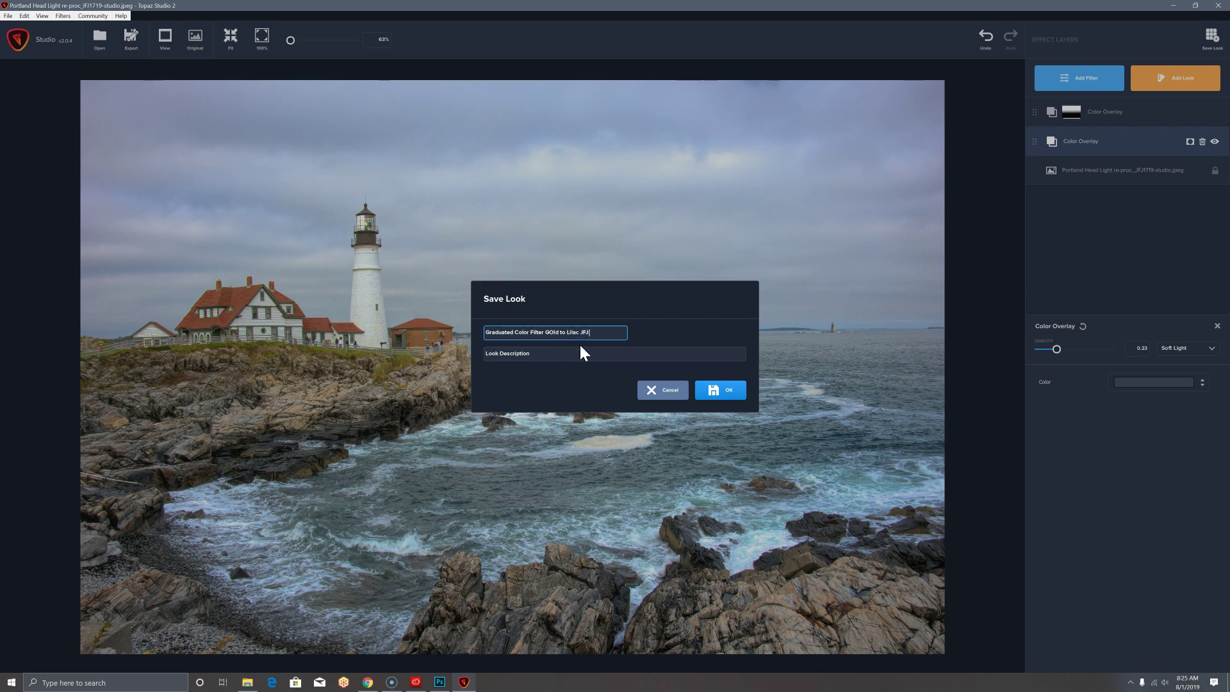
pyautogui.click(622, 373)
pyautogui.click(712, 392)
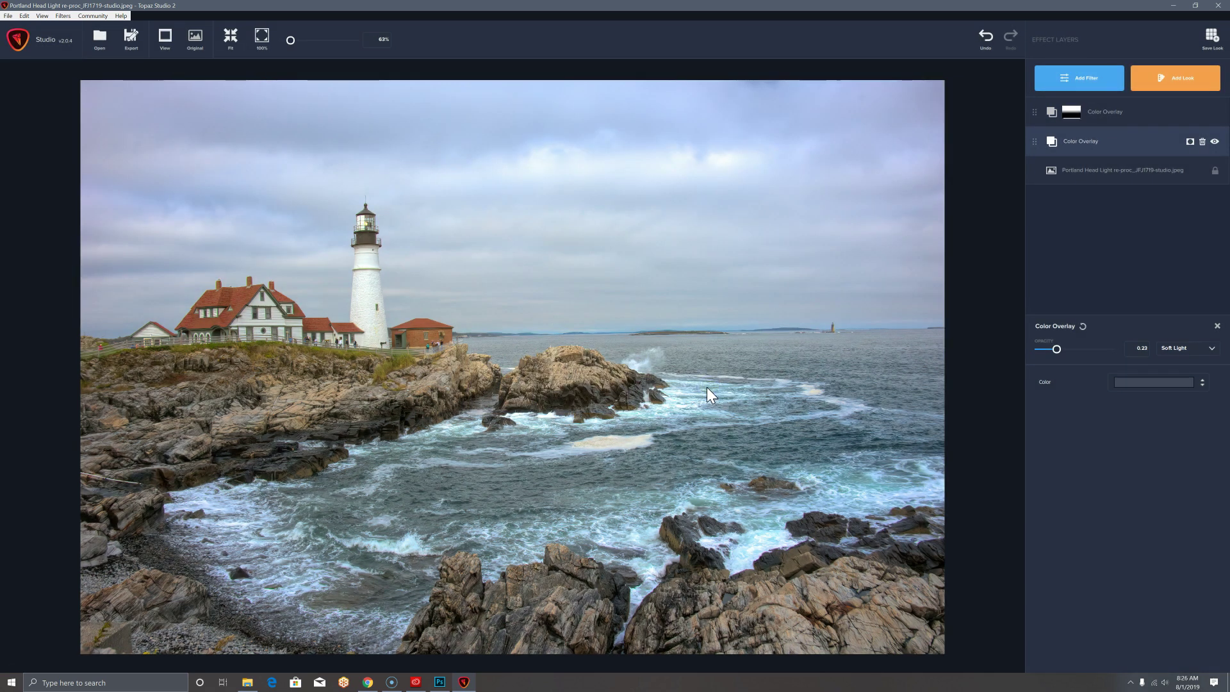
pyautogui.click(1082, 257)
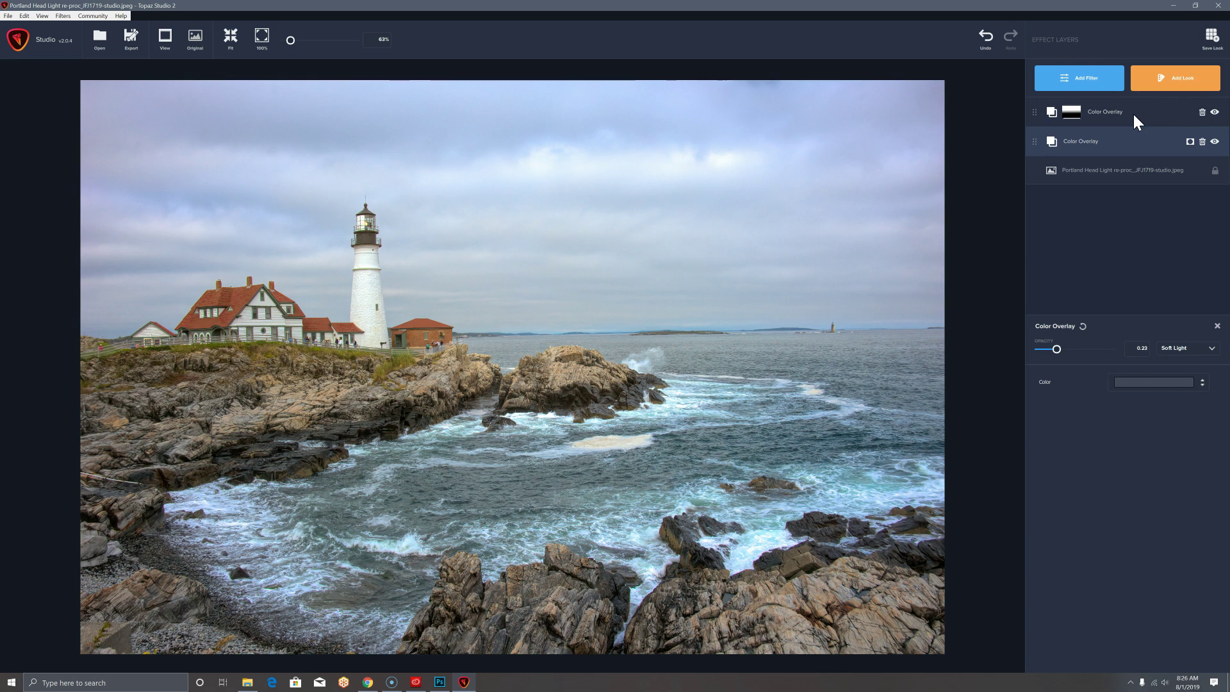
# - Delete the grey-blue and orange Color Overlay layers, leaving only the lighthouse photo
pyautogui.click(1165, 77)
pyautogui.click(1203, 112)
# - Delete the leftover Color Overlay layer and filter the Looks browser to My Looks
pyautogui.click(1203, 112)
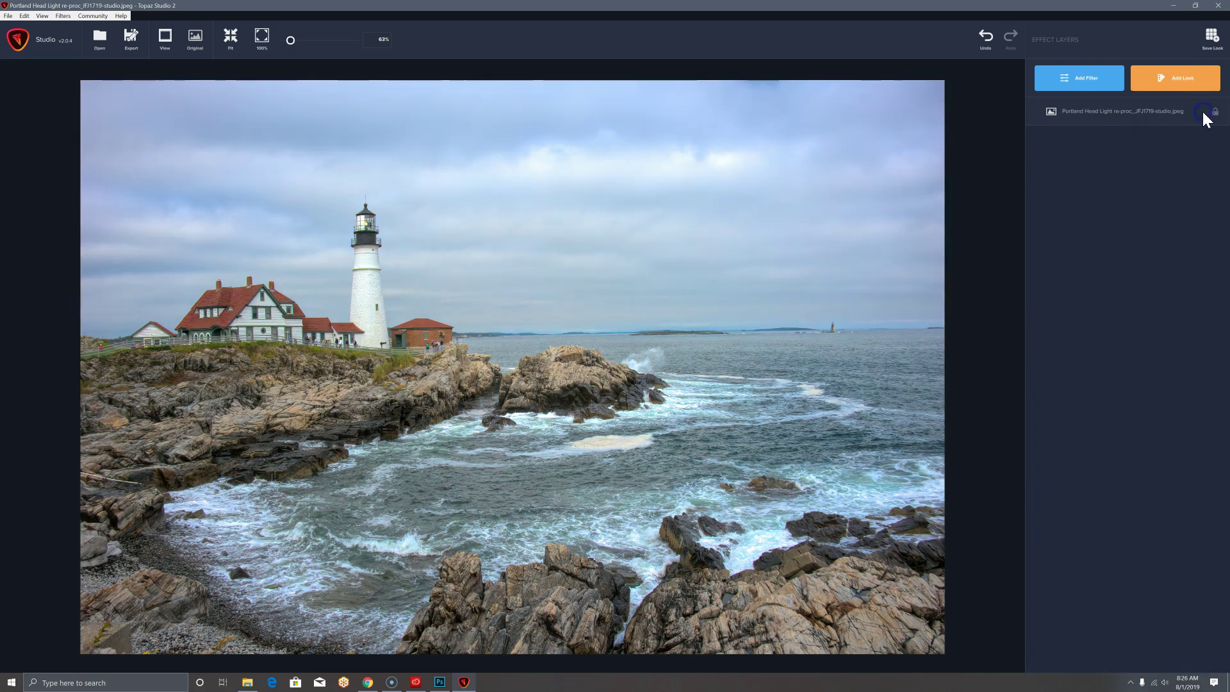
pyautogui.click(1189, 83)
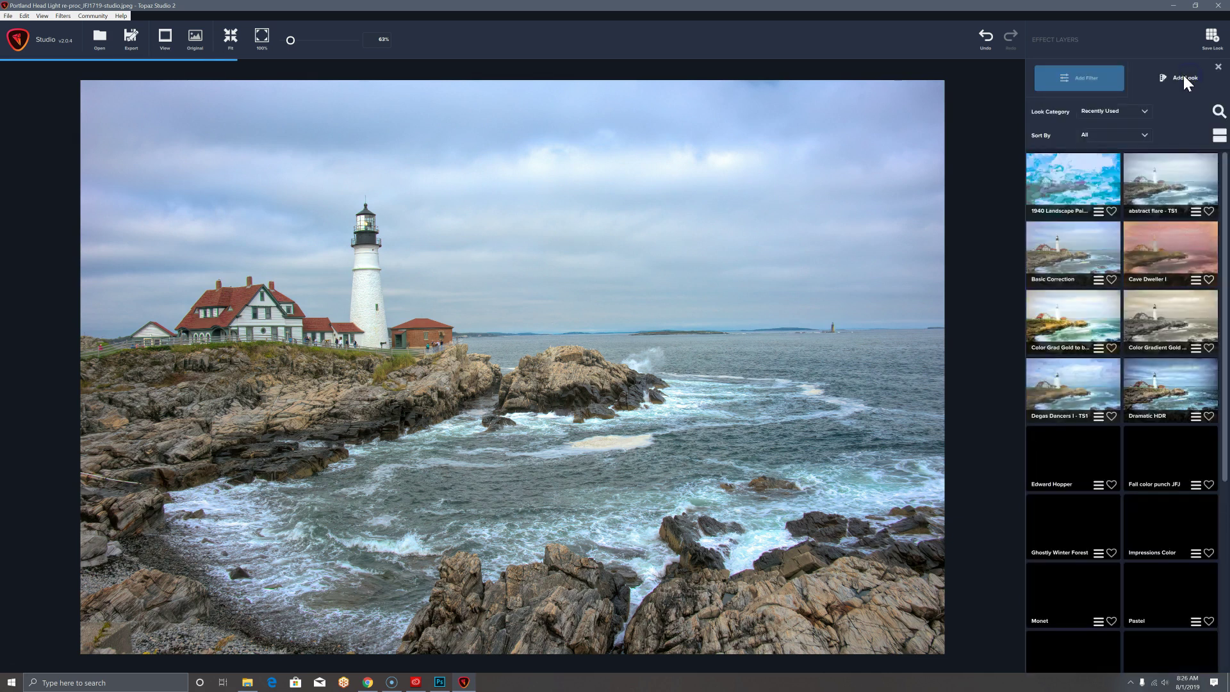
pyautogui.click(1135, 114)
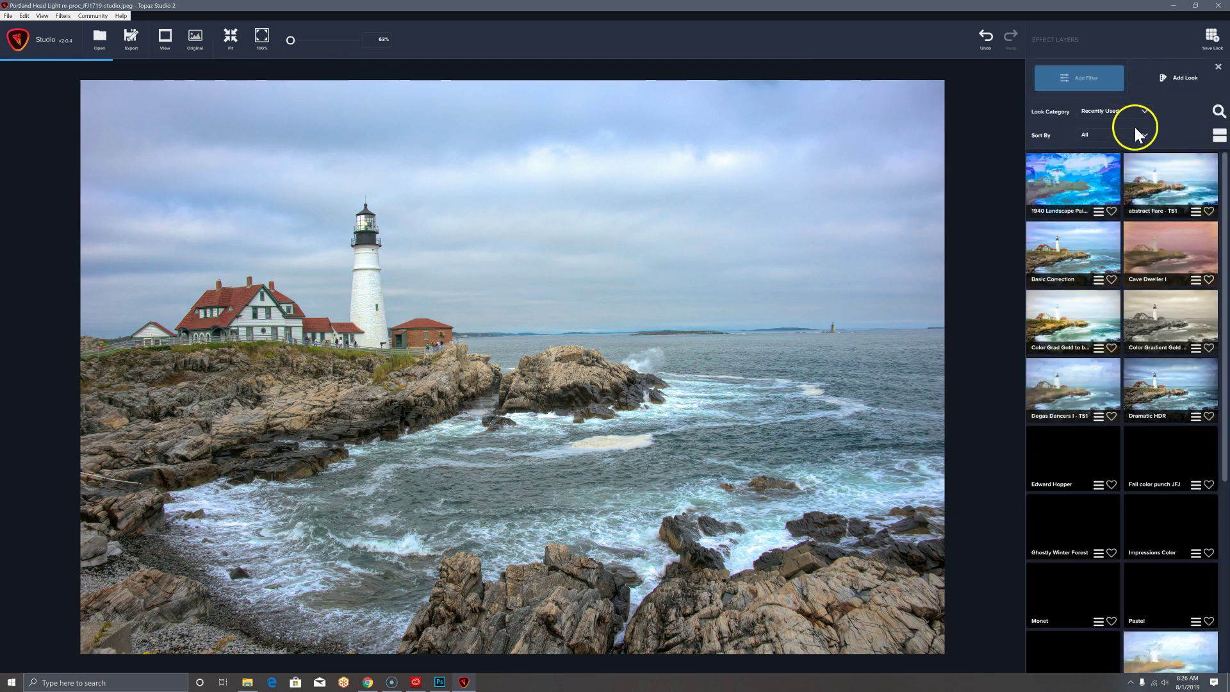
pyautogui.click(1143, 134)
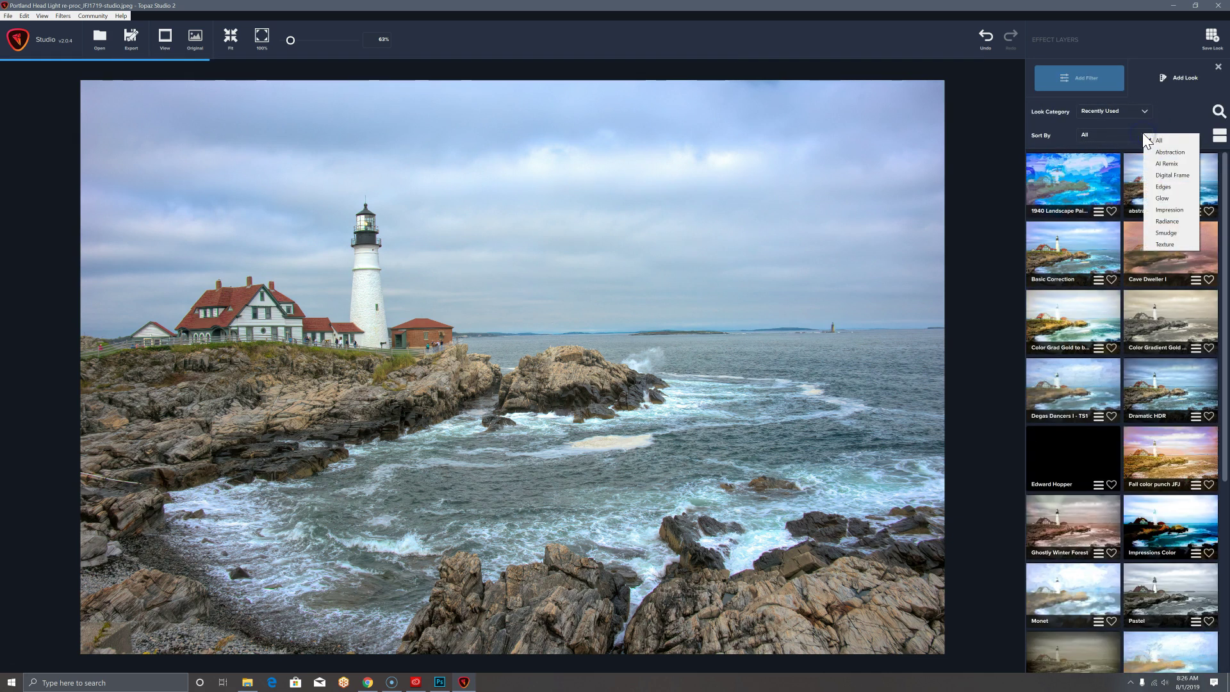
pyautogui.click(1144, 114)
pyautogui.click(1145, 114)
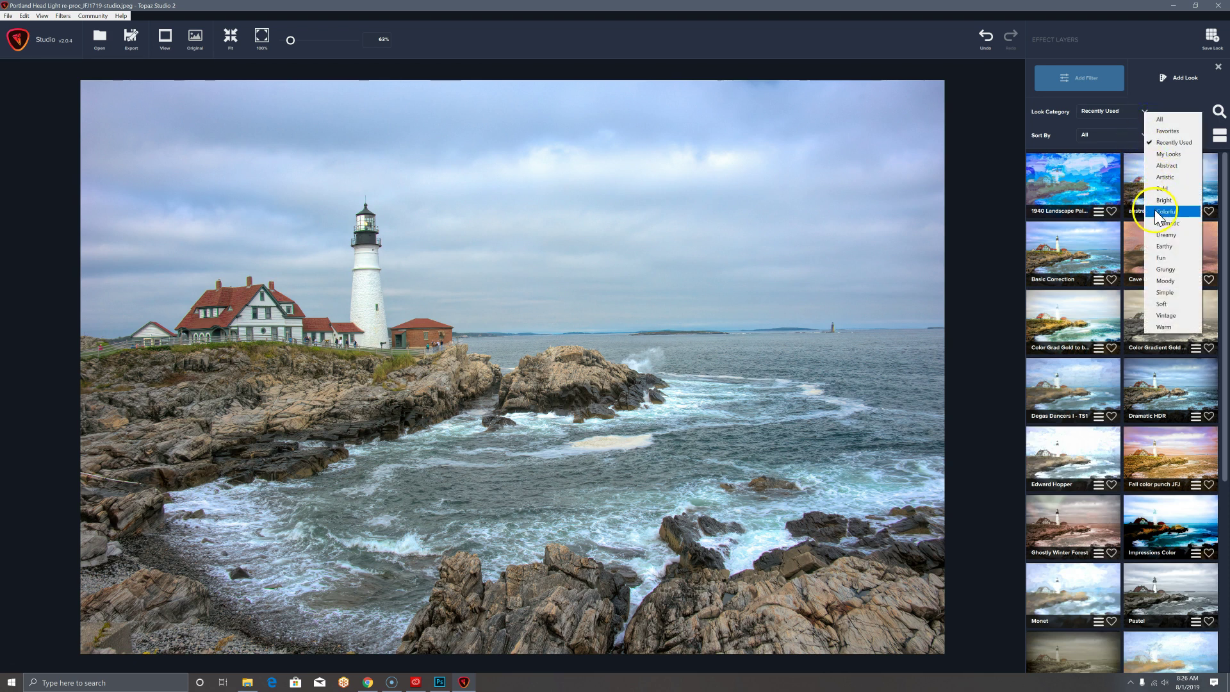
pyautogui.click(1166, 158)
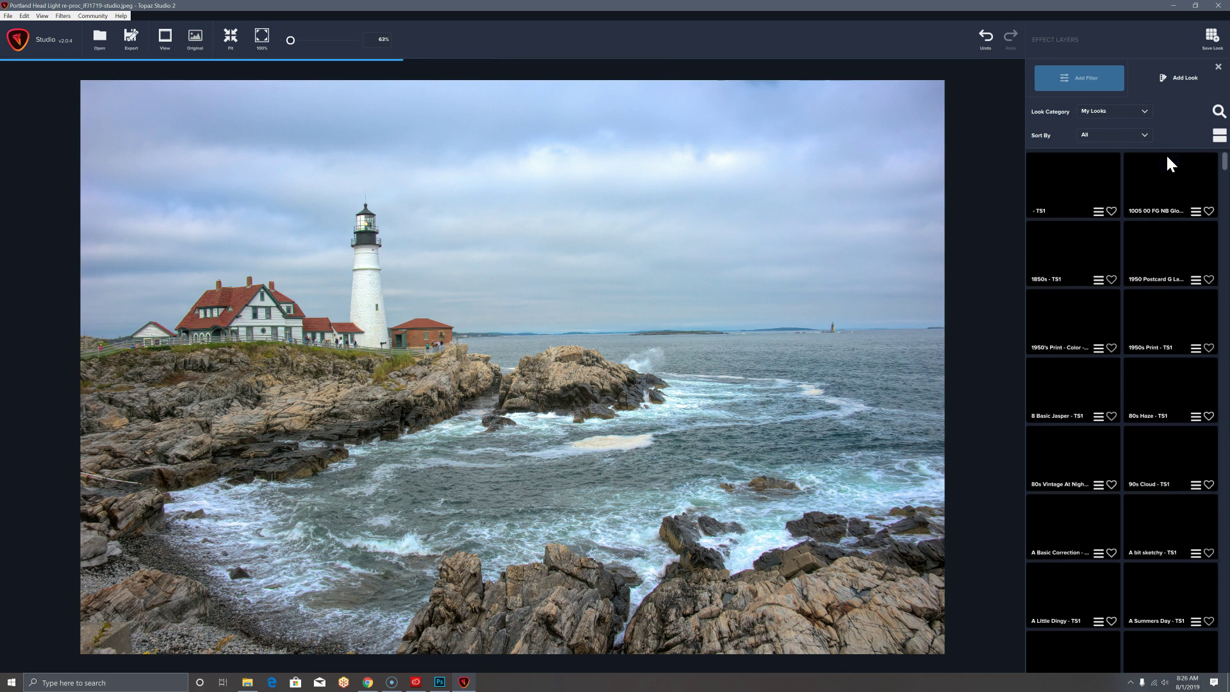
# - Search Looks for 'gold' and apply the Graduated Color Filter Gold to Lilac Look
pyautogui.click(1218, 112)
pyautogui.click(1129, 103)
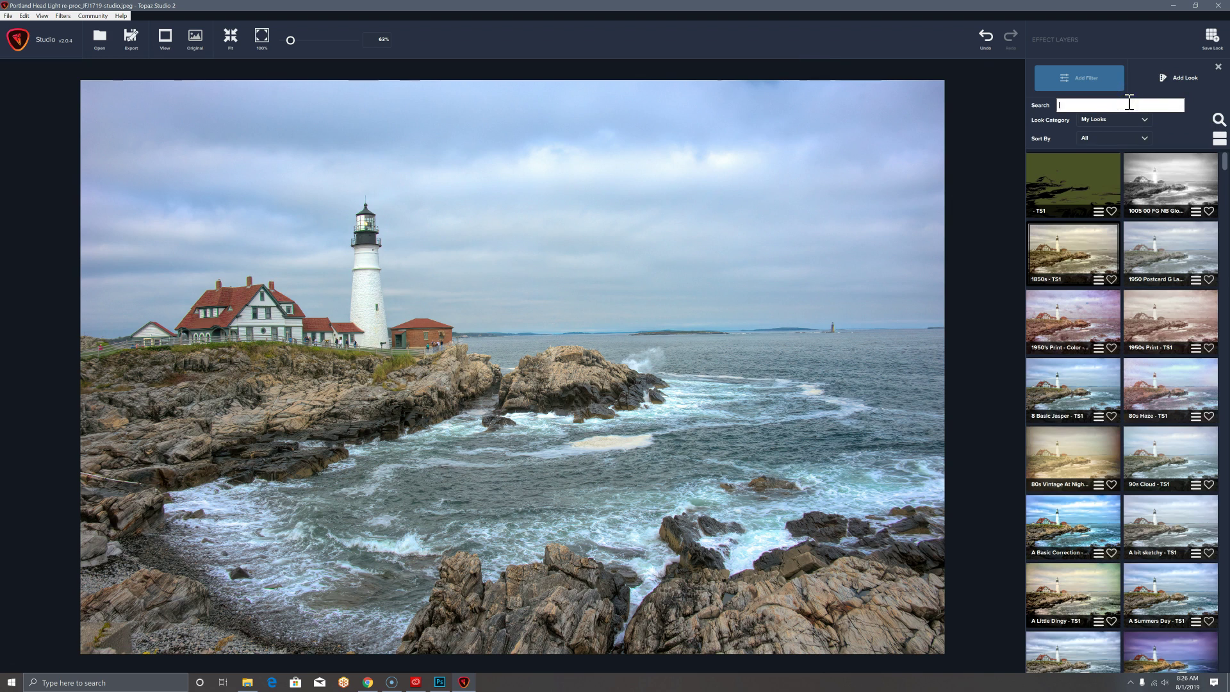
pyautogui.write('gold')
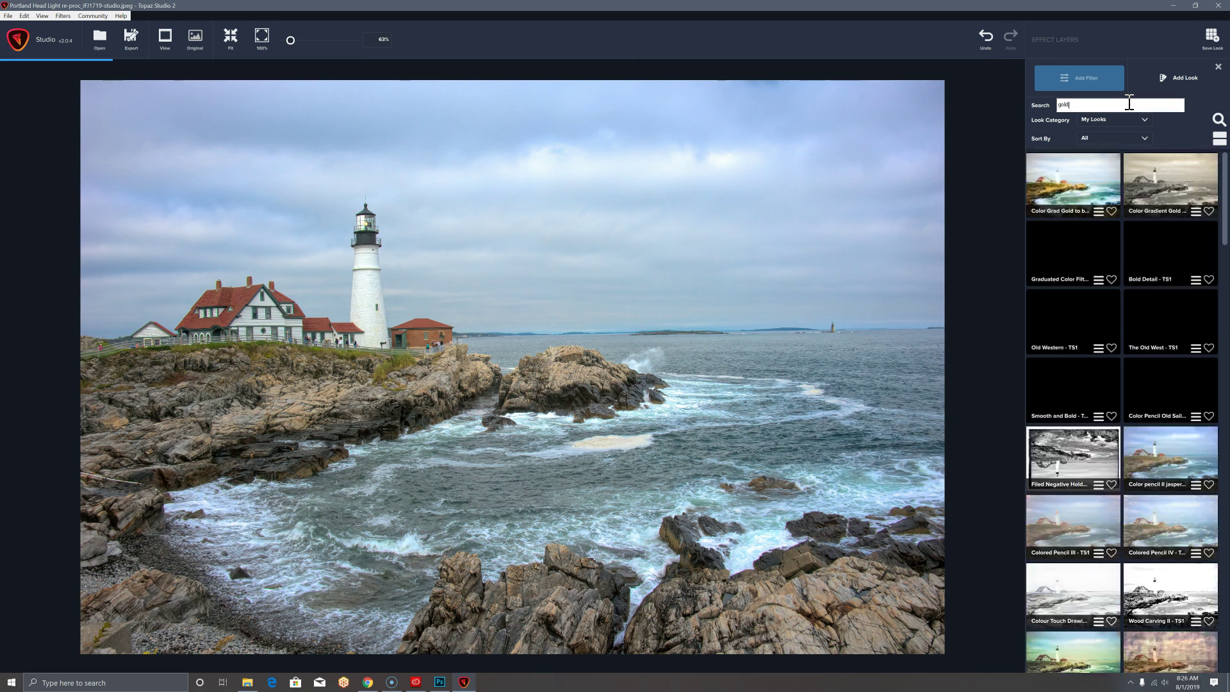
pyautogui.click(1082, 179)
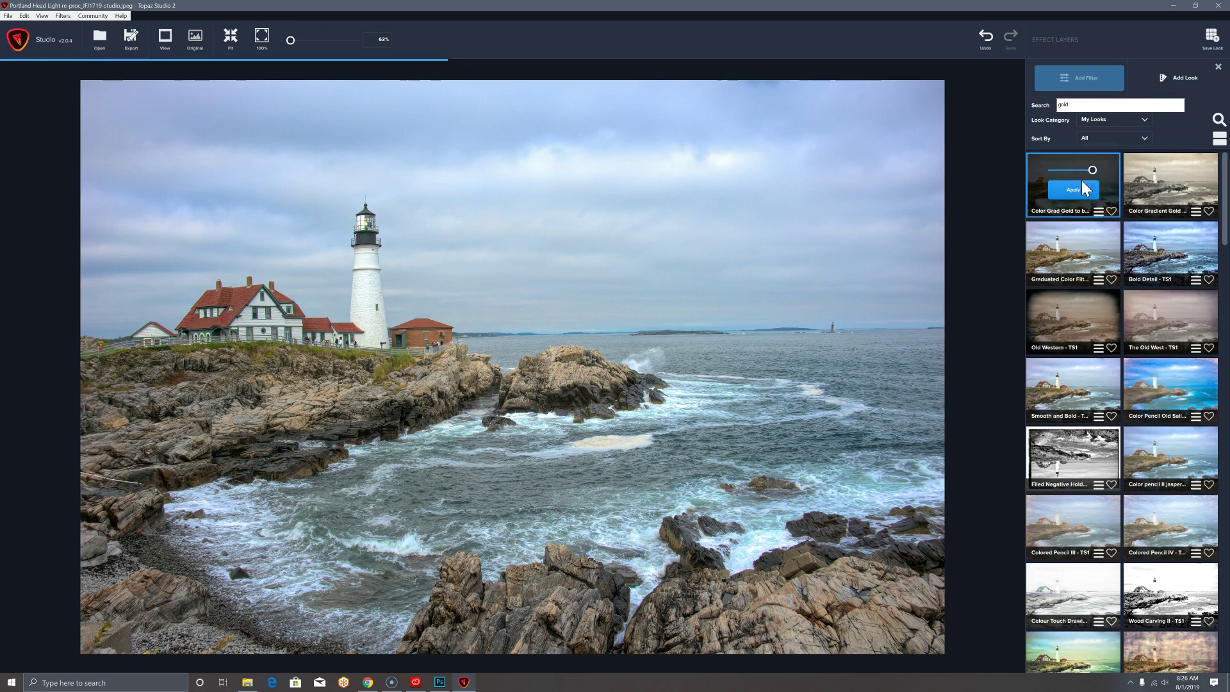
pyautogui.click(1056, 195)
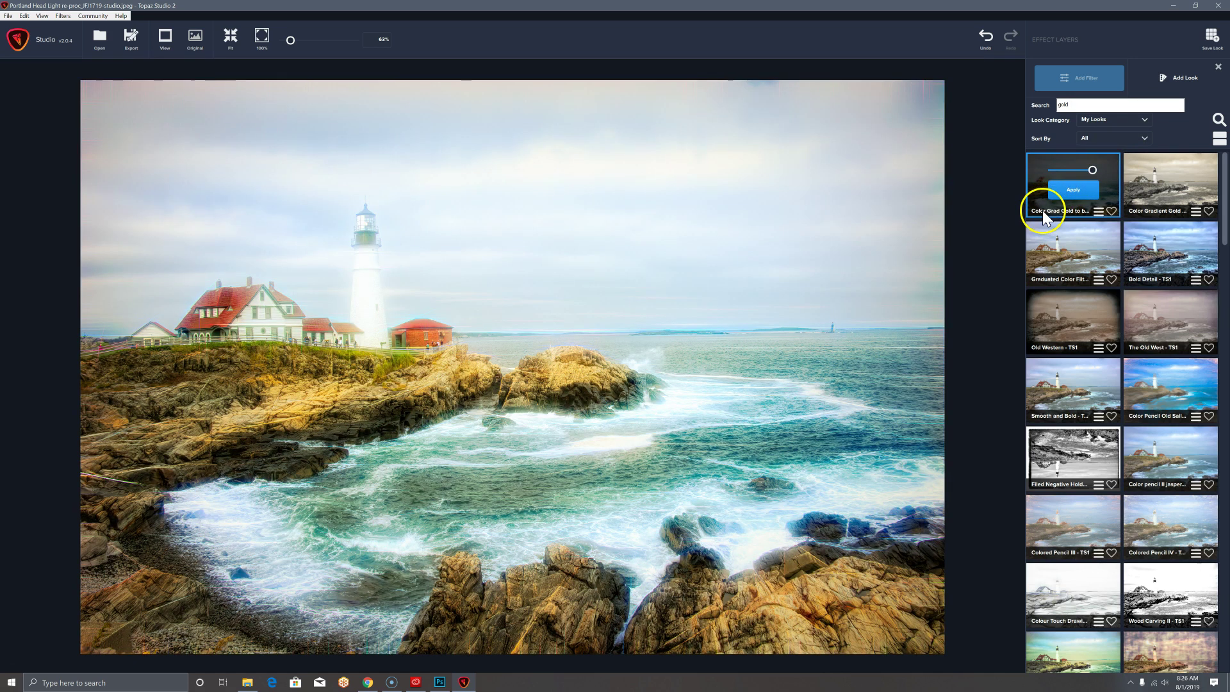
pyautogui.click(1083, 200)
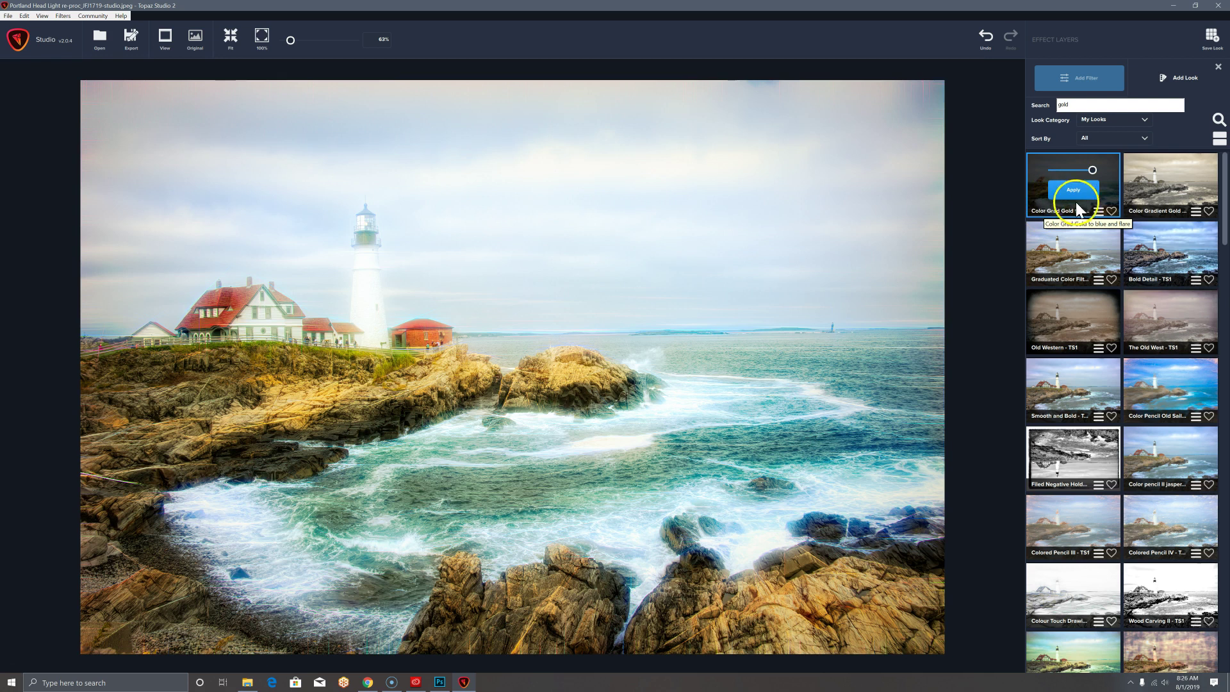
pyautogui.click(1092, 251)
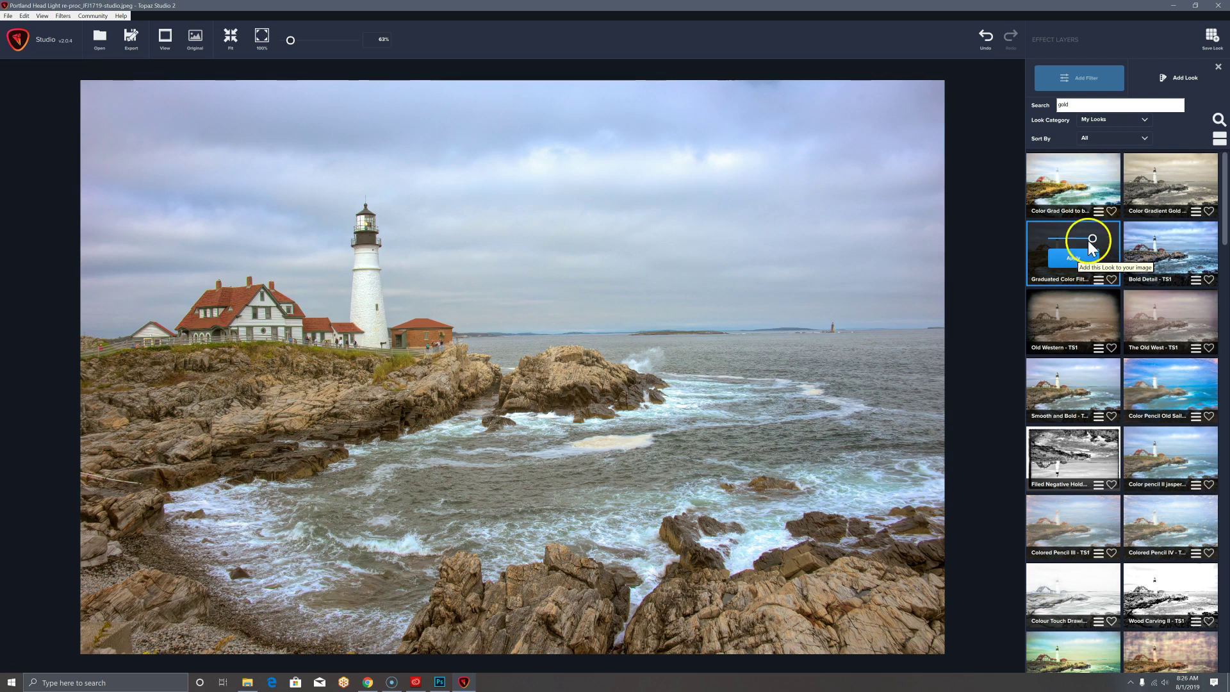
pyautogui.click(1066, 260)
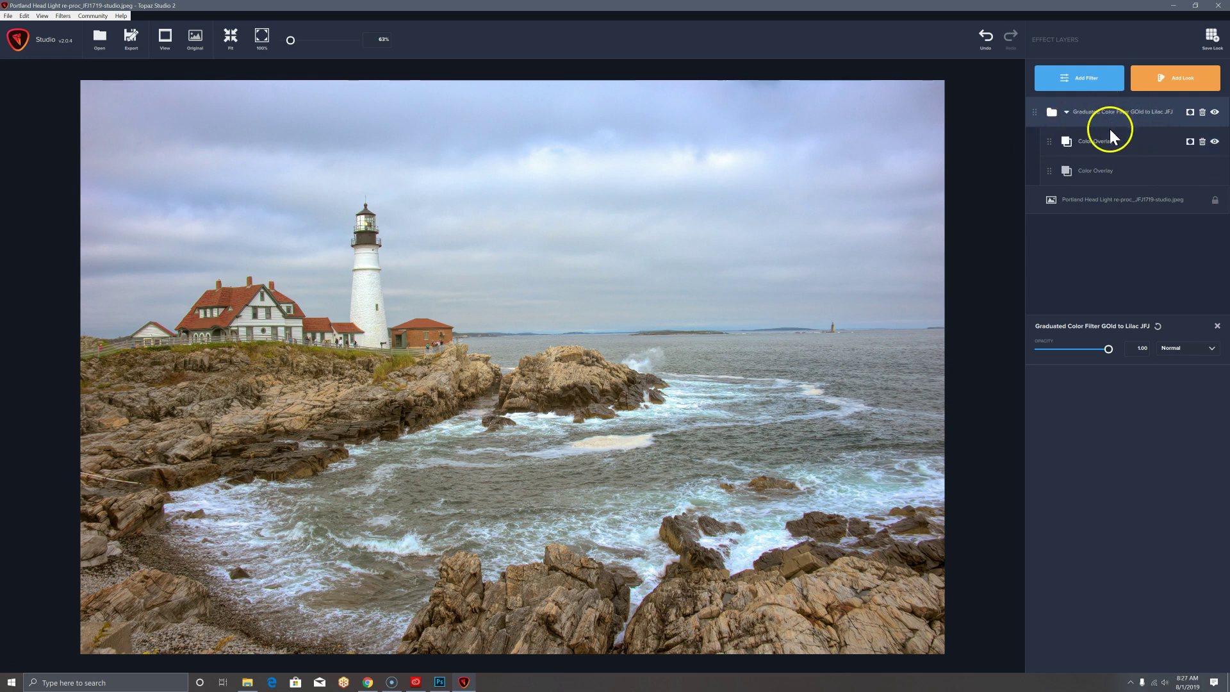
# - Give the top Color Overlay a rocks-to-sky gradient mask with Edge Aware at 0.29
pyautogui.click(1188, 142)
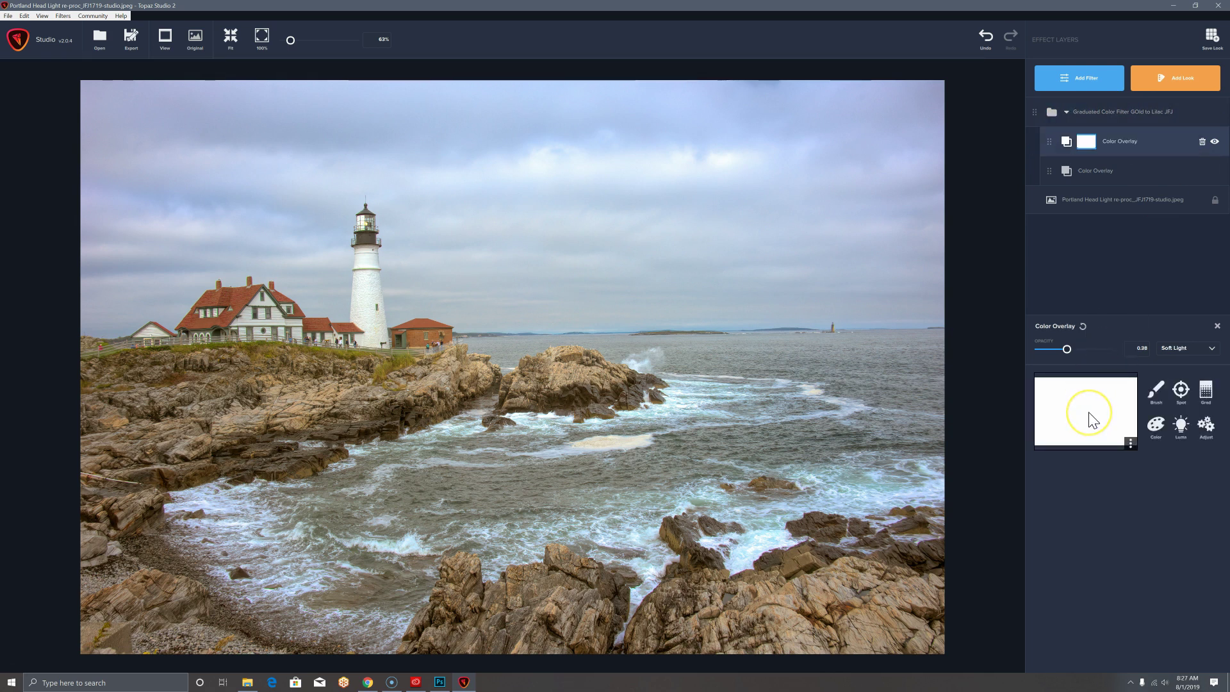
pyautogui.click(1204, 395)
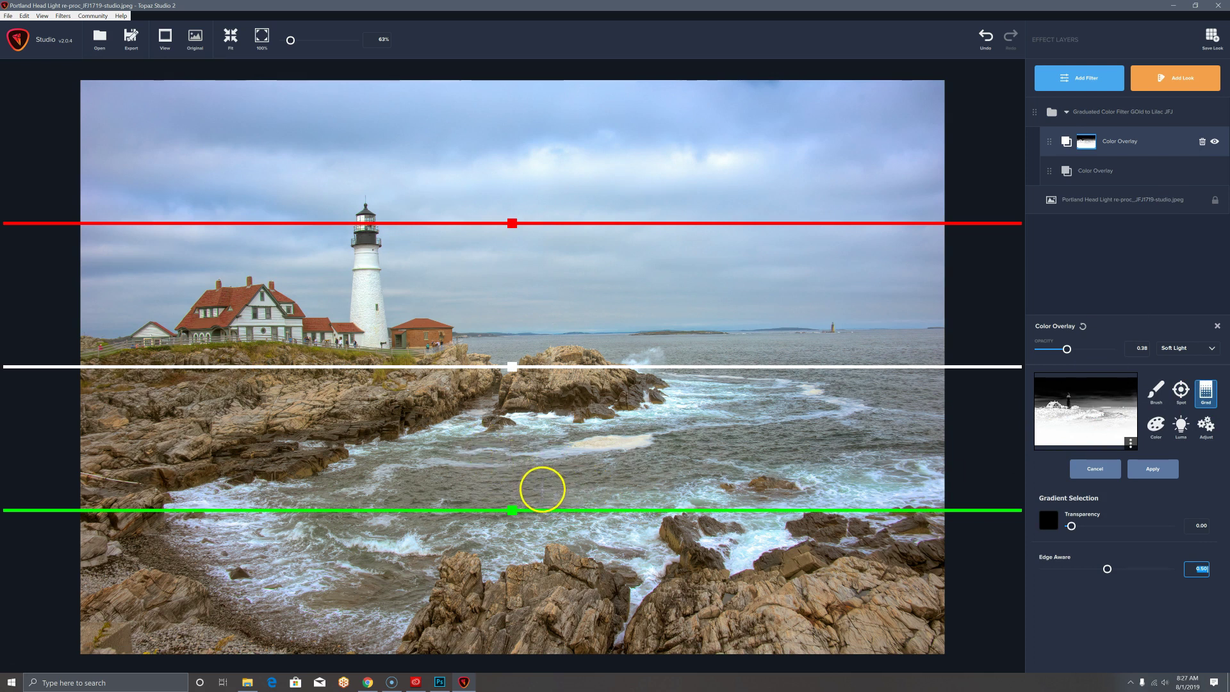
pyautogui.moveTo(541, 489); pyautogui.dragTo(534, 197)
pyautogui.moveTo(542, 424); pyautogui.dragTo(541, 241)
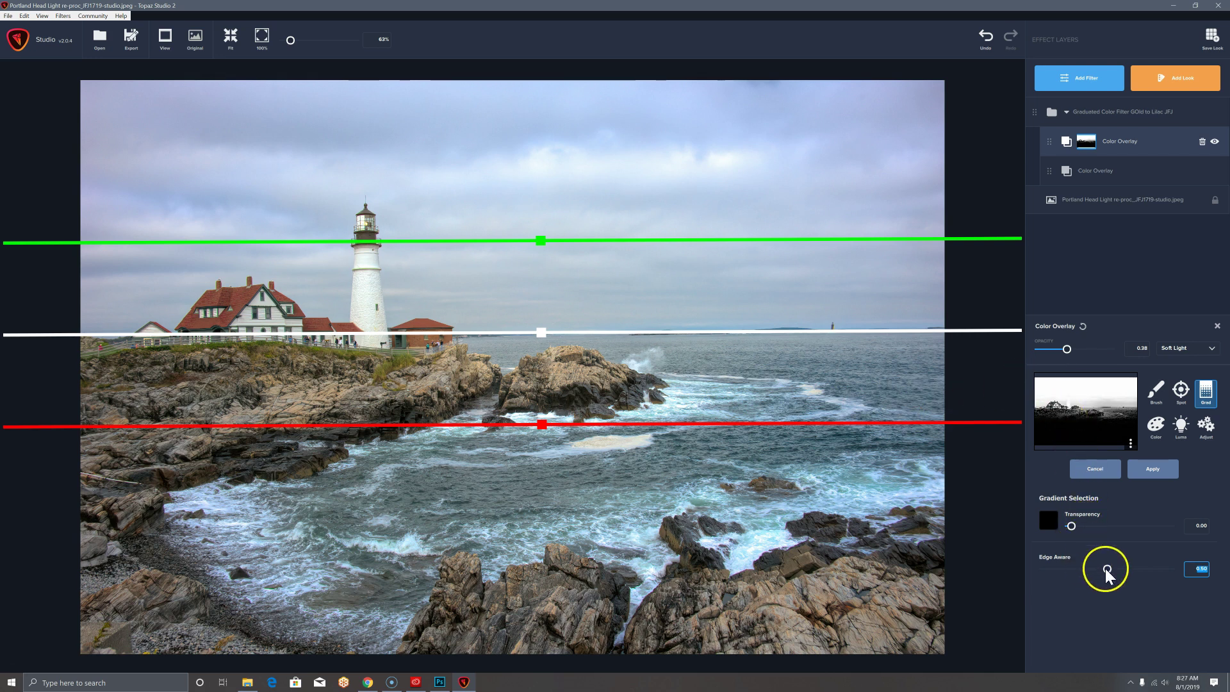
pyautogui.moveTo(1108, 569); pyautogui.dragTo(1081, 570)
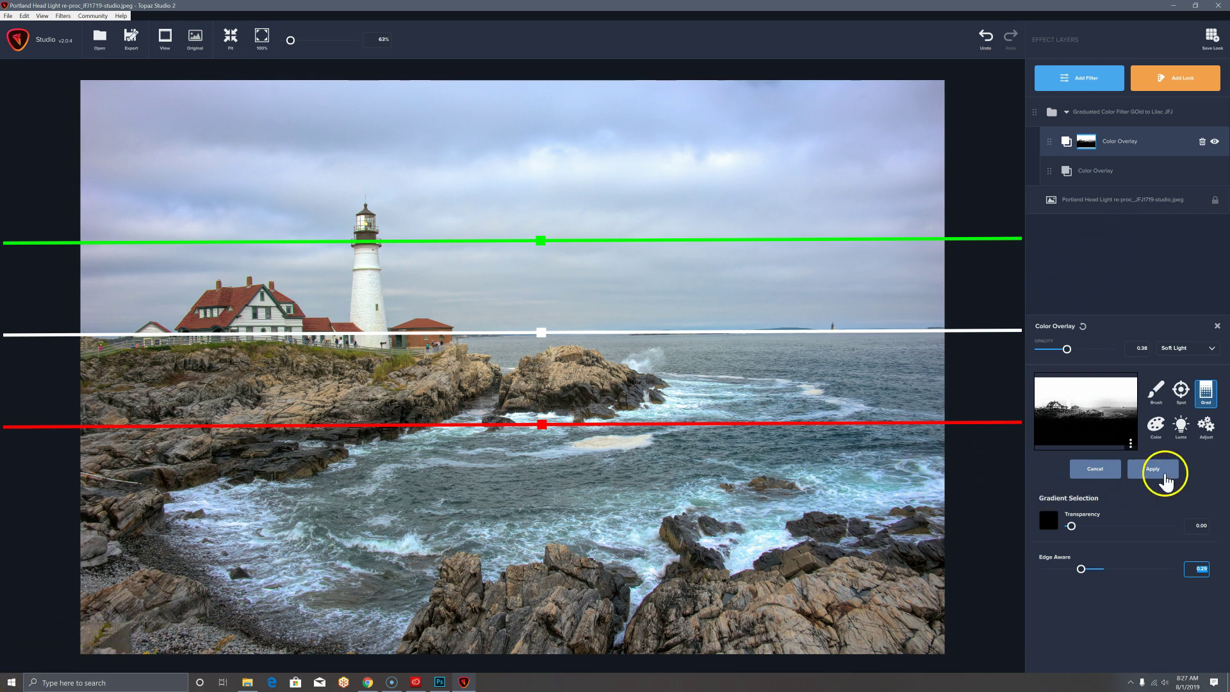
pyautogui.click(1165, 473)
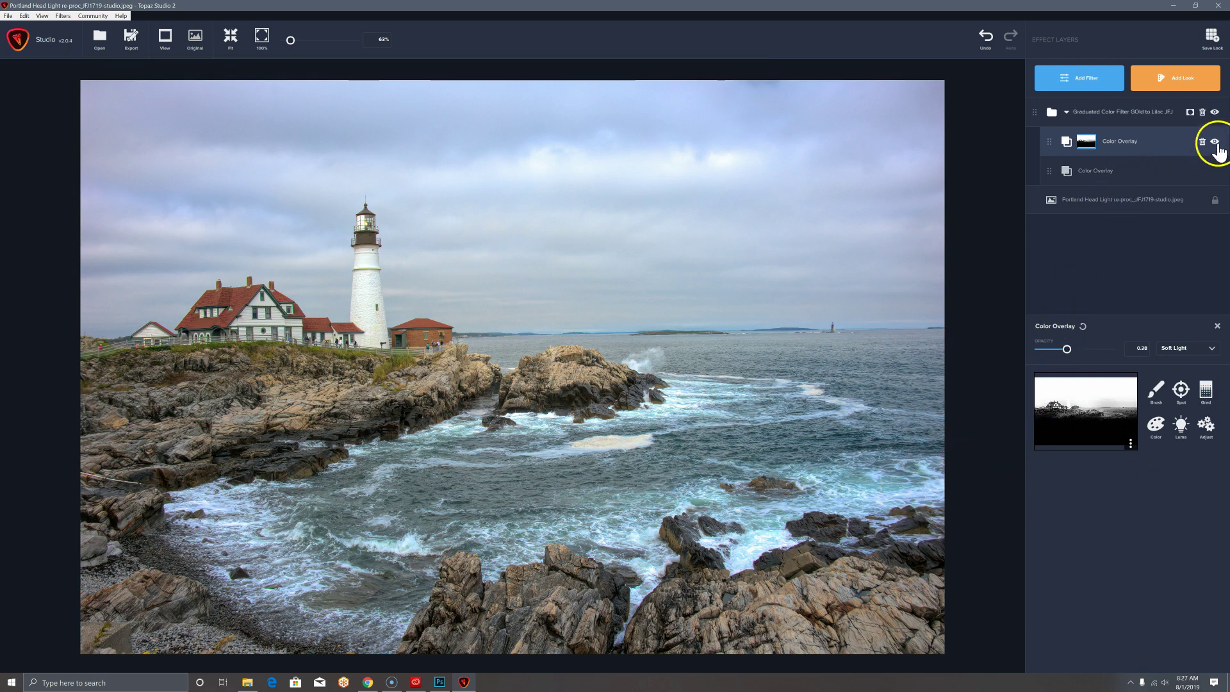
# - Hide and reshow the Graduated Color Filter group and its top Color Overlay to compare
pyautogui.click(1215, 113)
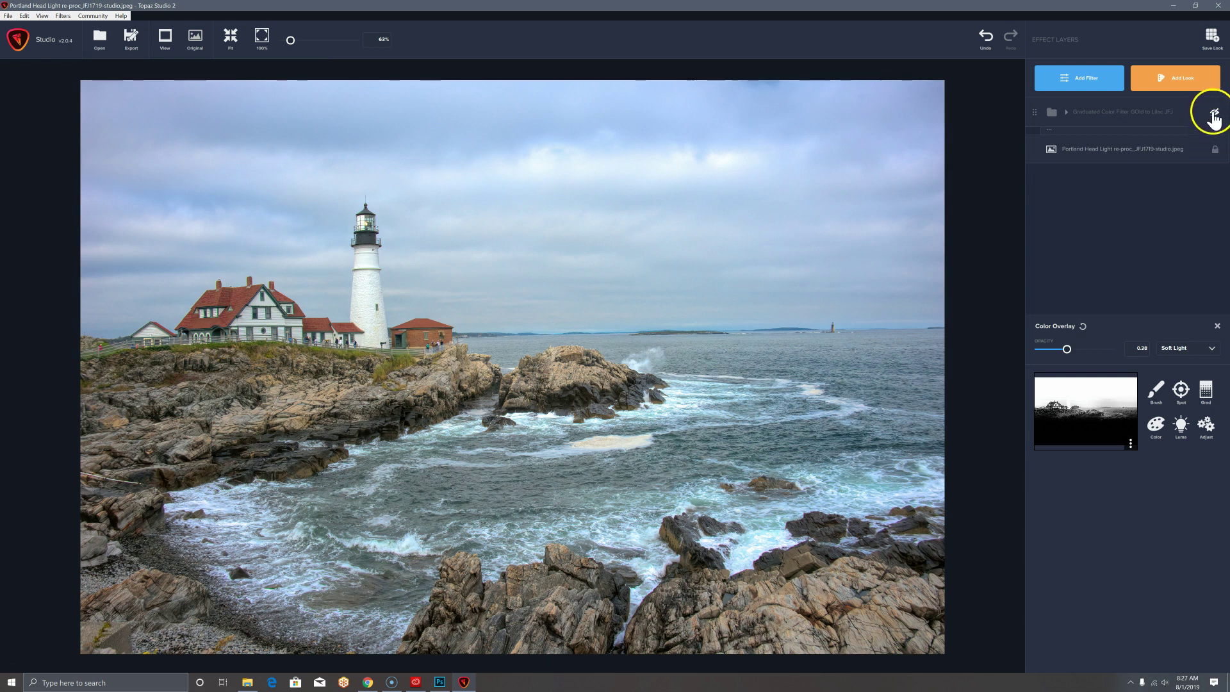
pyautogui.click(1215, 112)
pyautogui.click(1180, 170)
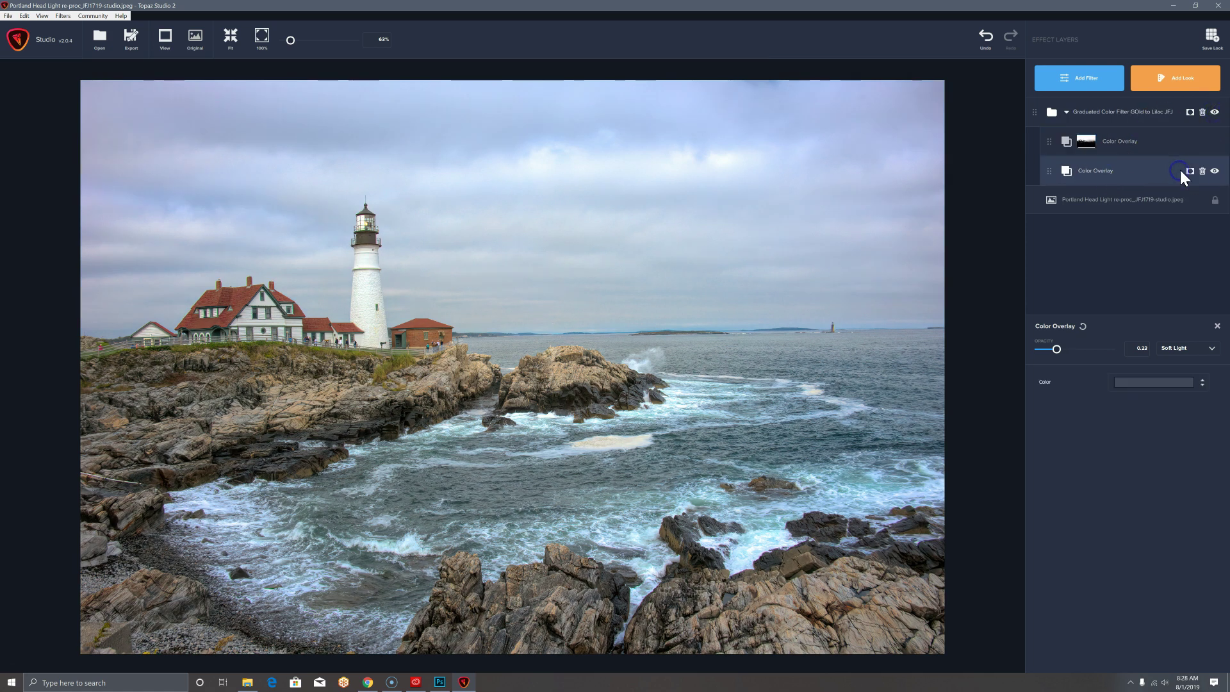
pyautogui.click(1215, 170)
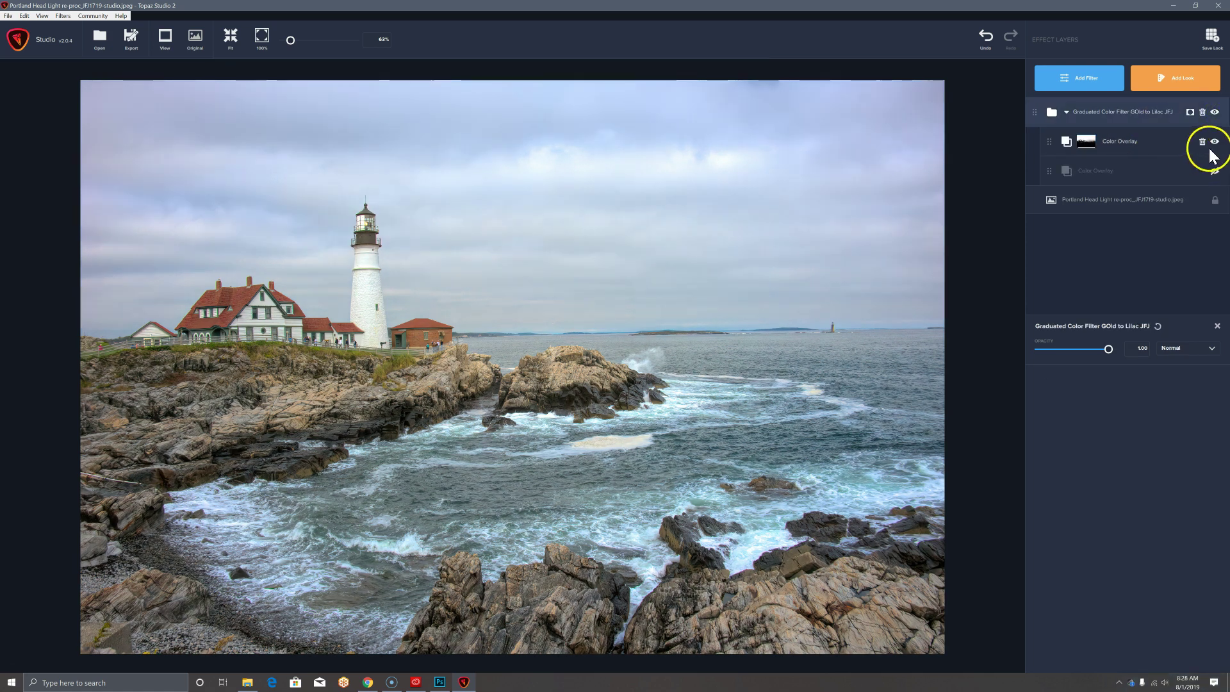
pyautogui.click(1215, 143)
pyautogui.click(1215, 143)
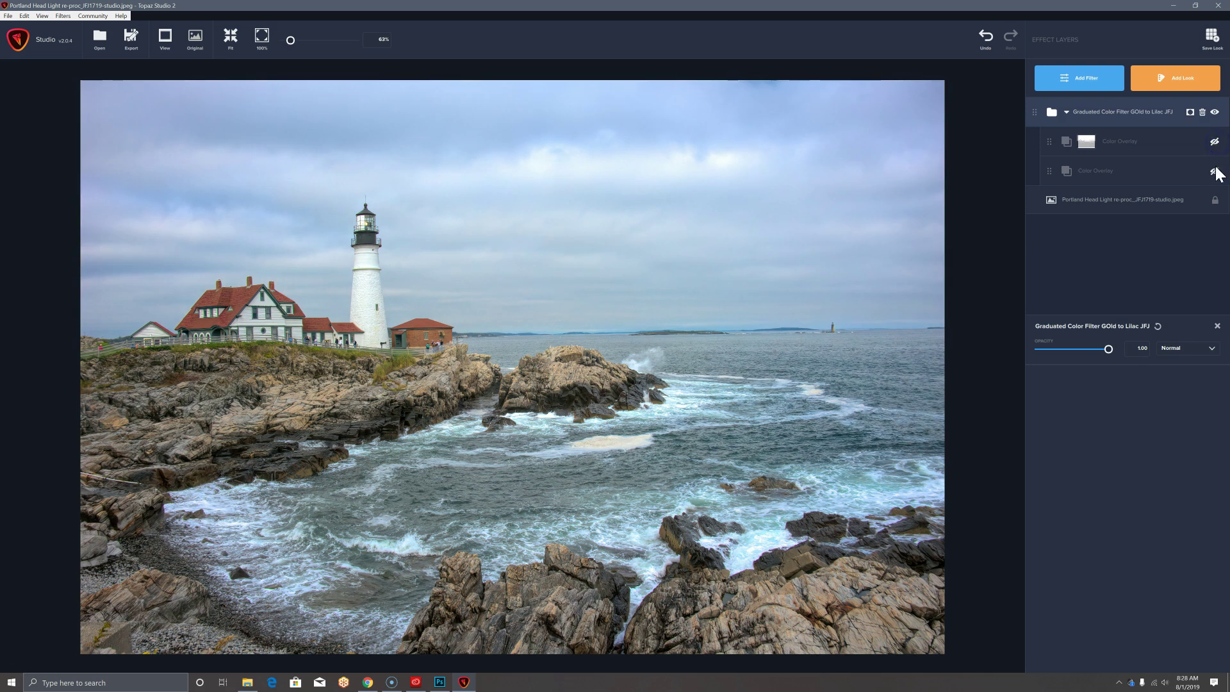
# - Compare the second Color Overlay on and off, leave both on, and preview lower group opacity
pyautogui.click(1214, 173)
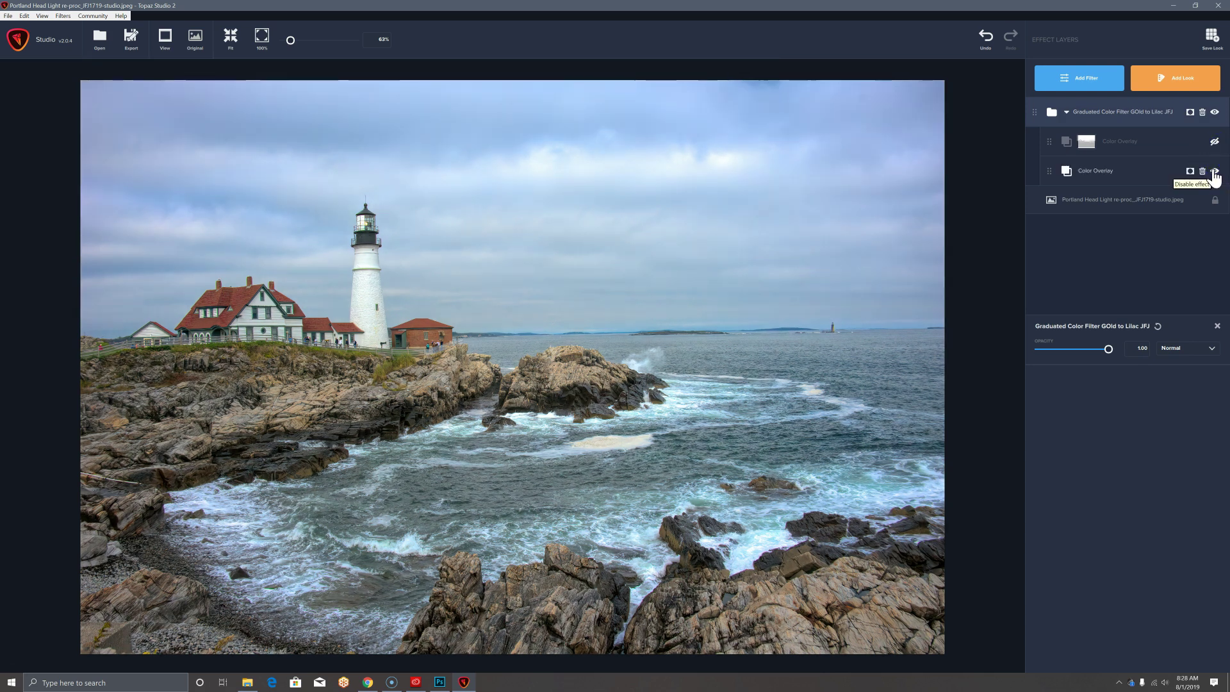
pyautogui.click(1215, 143)
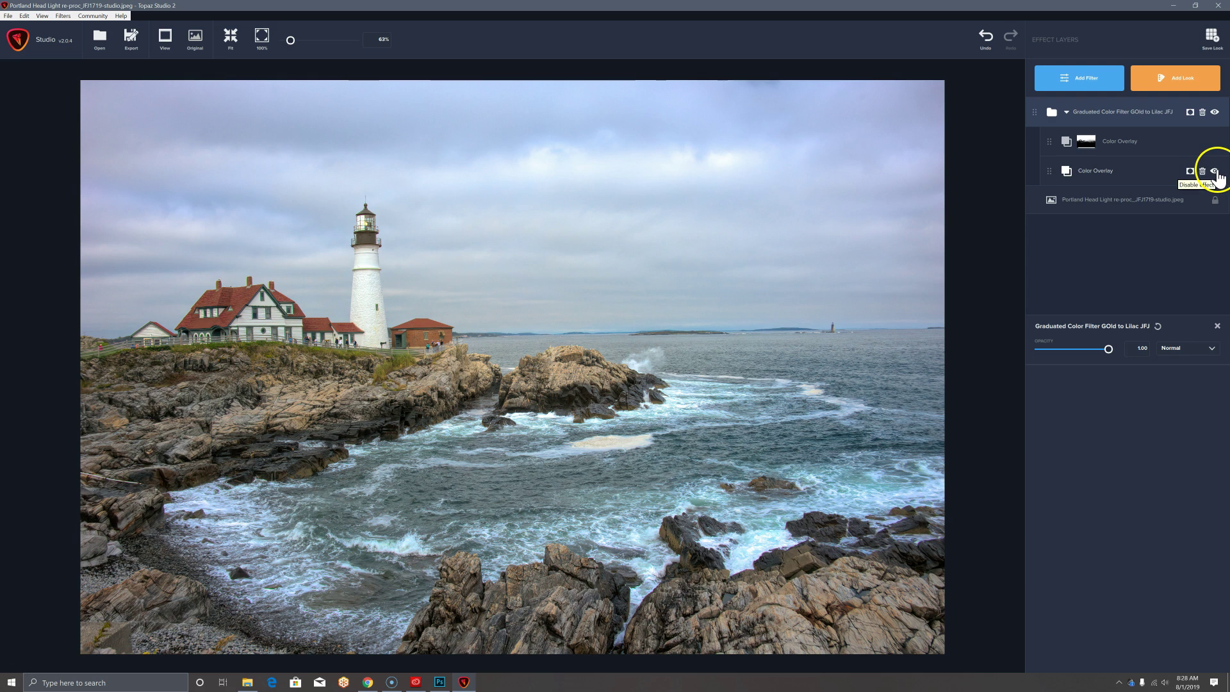
pyautogui.click(1215, 172)
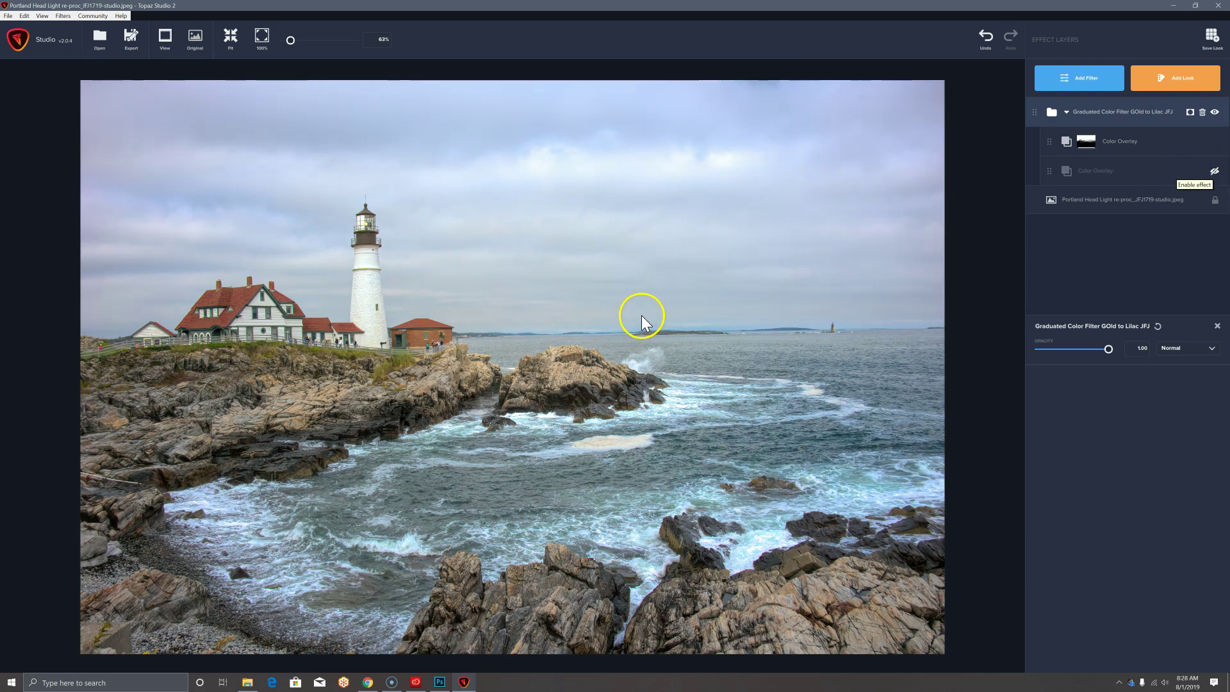
pyautogui.click(1214, 171)
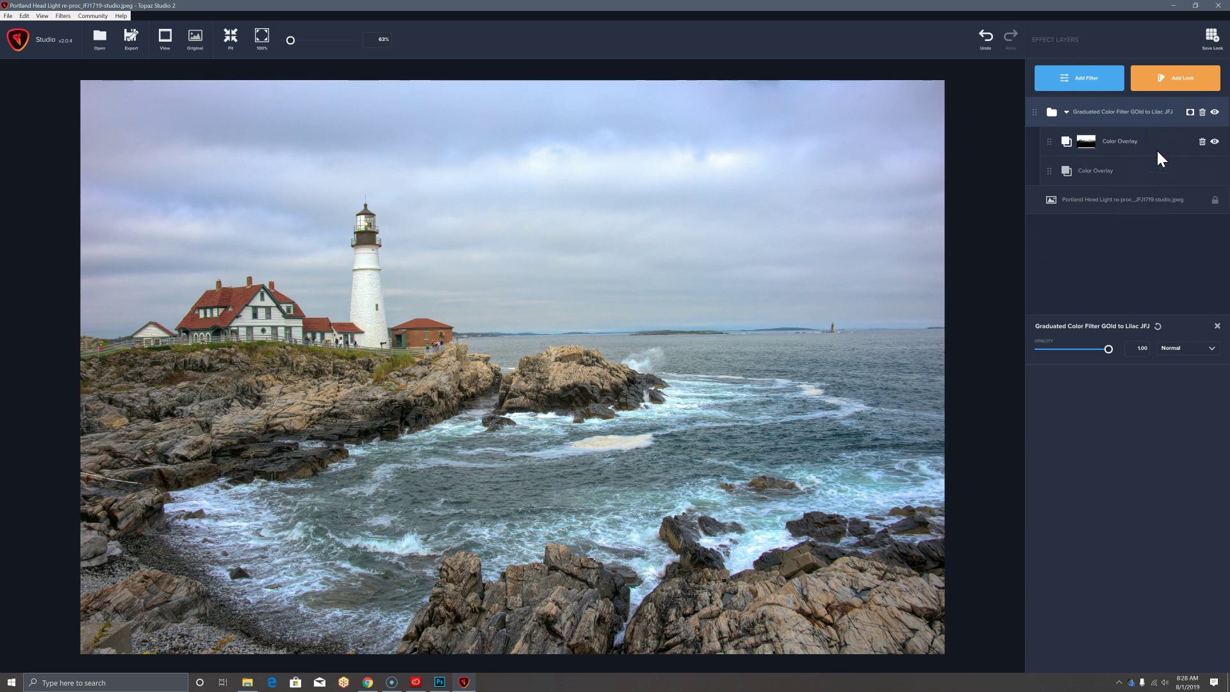
pyautogui.click(1077, 325)
pyautogui.moveTo(1109, 346); pyautogui.dragTo(1142, 354)
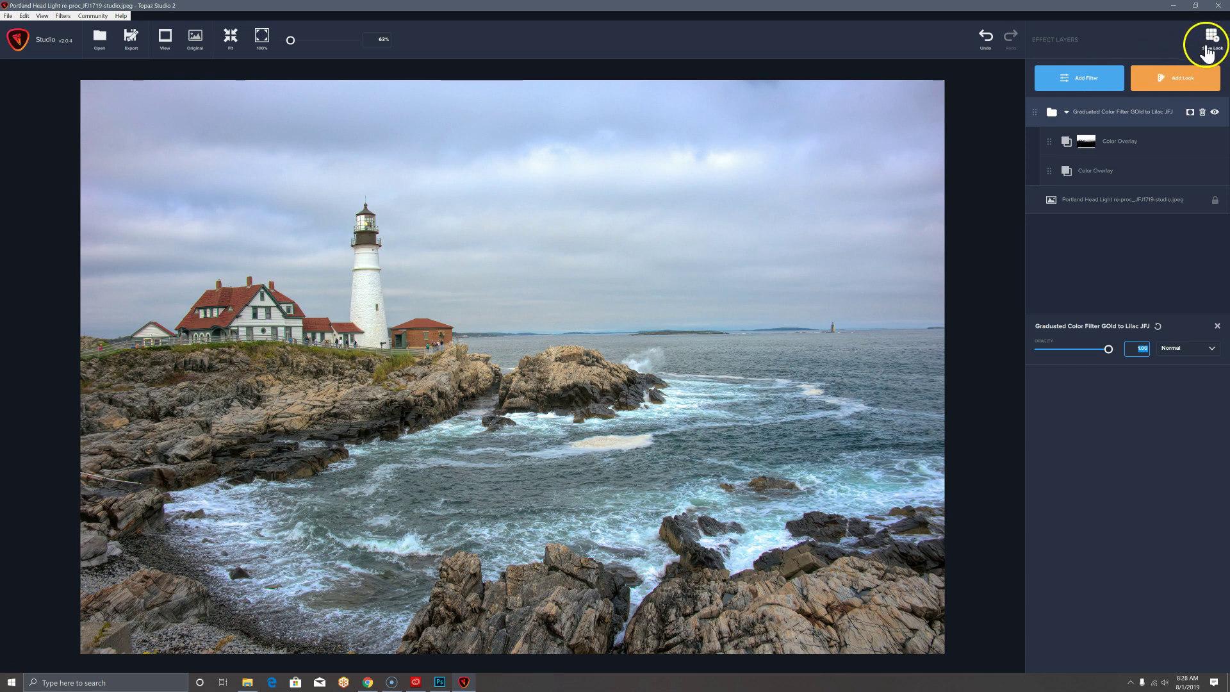
# - Add a black Color Overlay layer and raise its opacity to darken the photo
pyautogui.click(1093, 83)
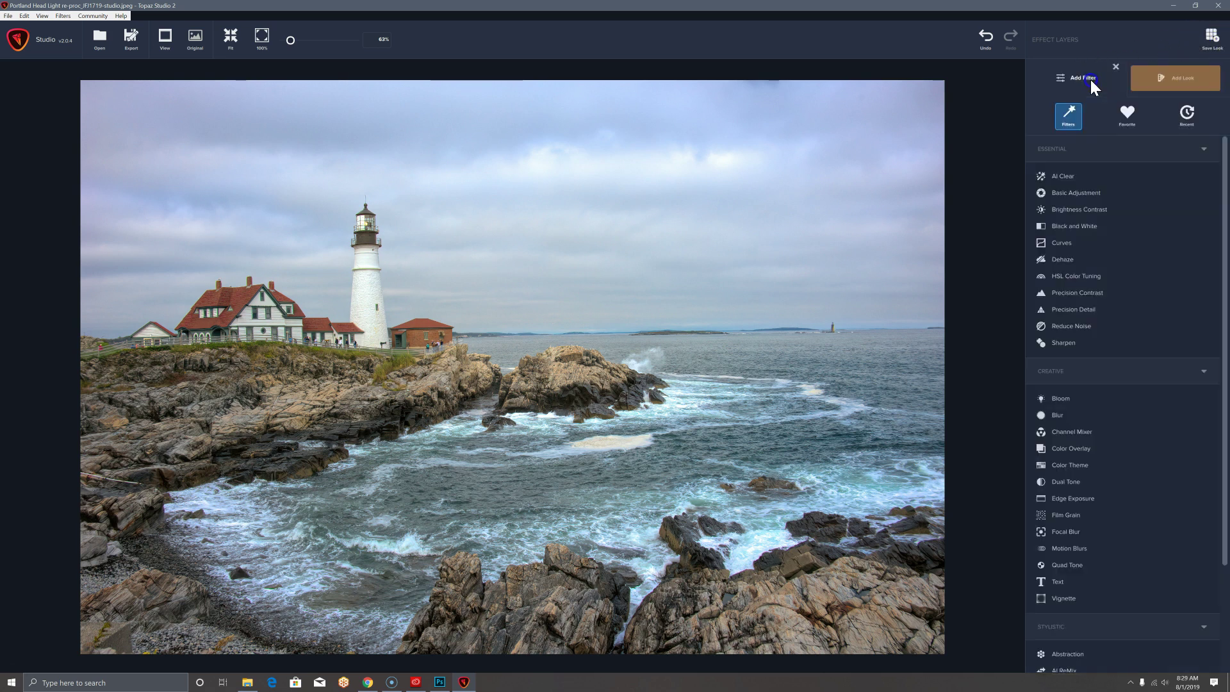
pyautogui.click(1071, 448)
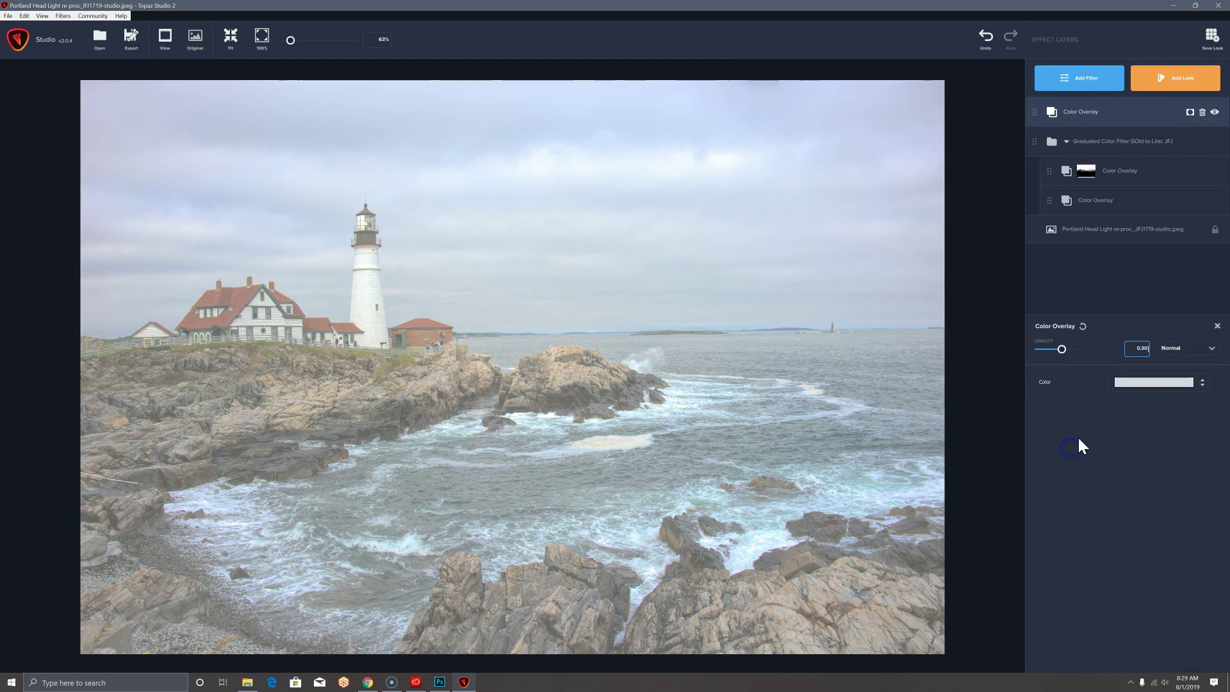
pyautogui.click(1152, 385)
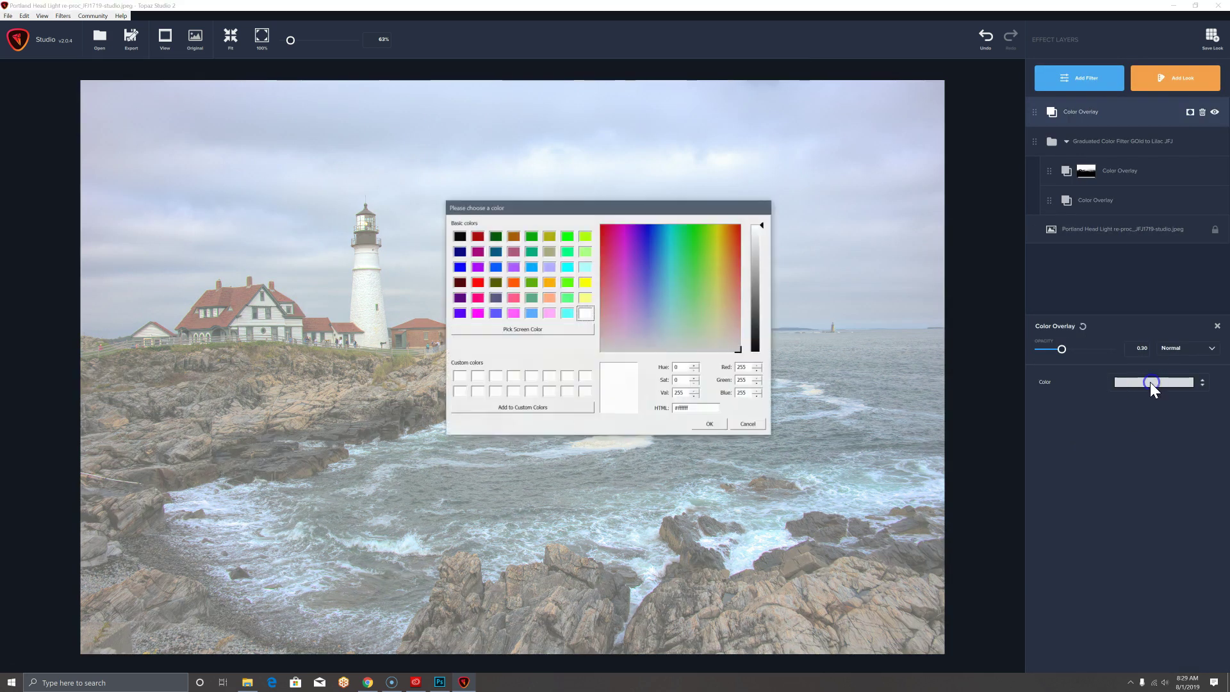
pyautogui.click(756, 351)
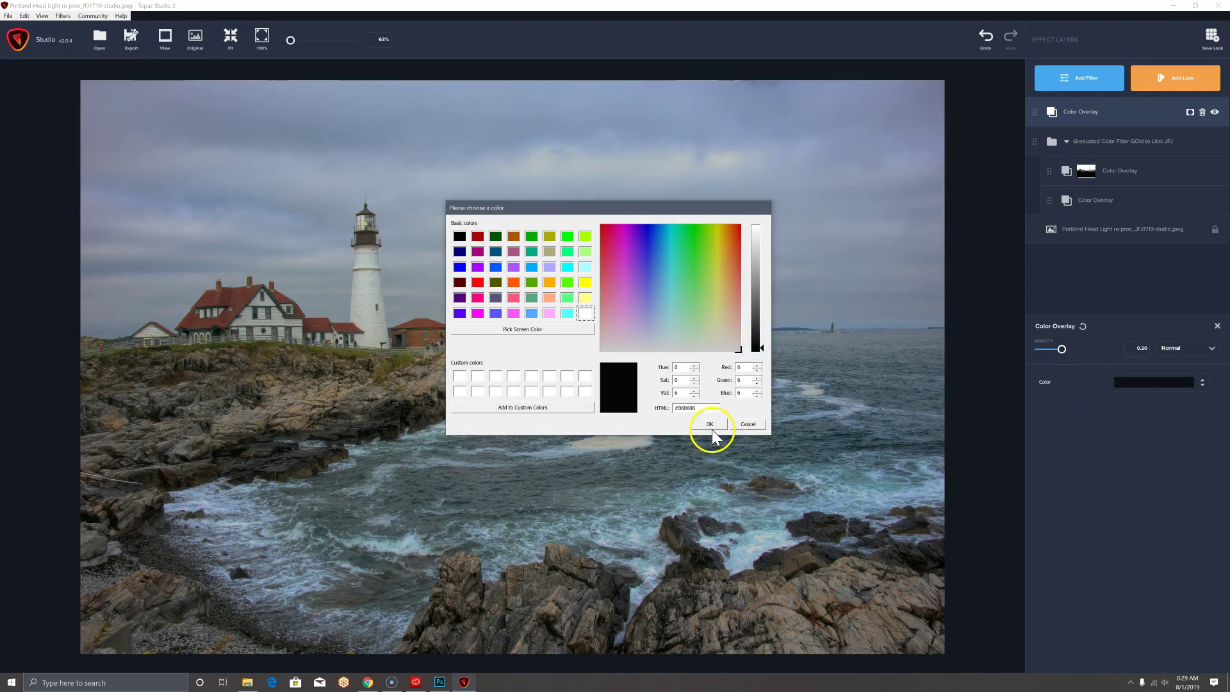
pyautogui.click(711, 426)
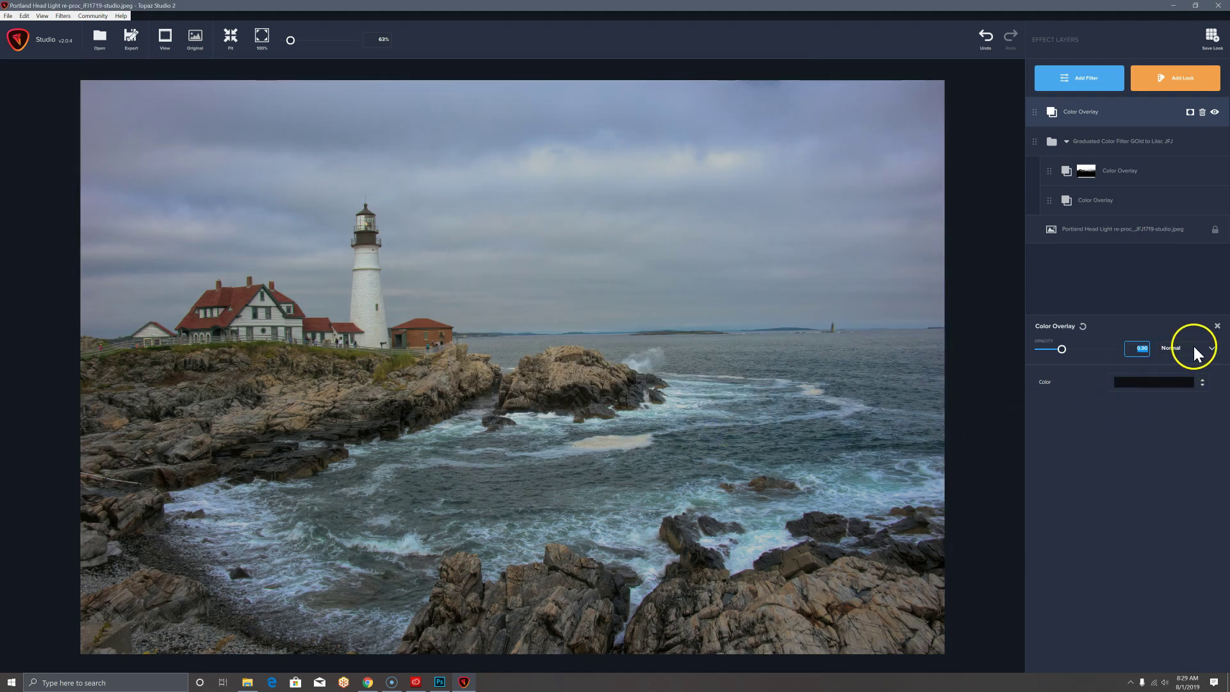
pyautogui.moveTo(1062, 349); pyautogui.dragTo(1117, 348)
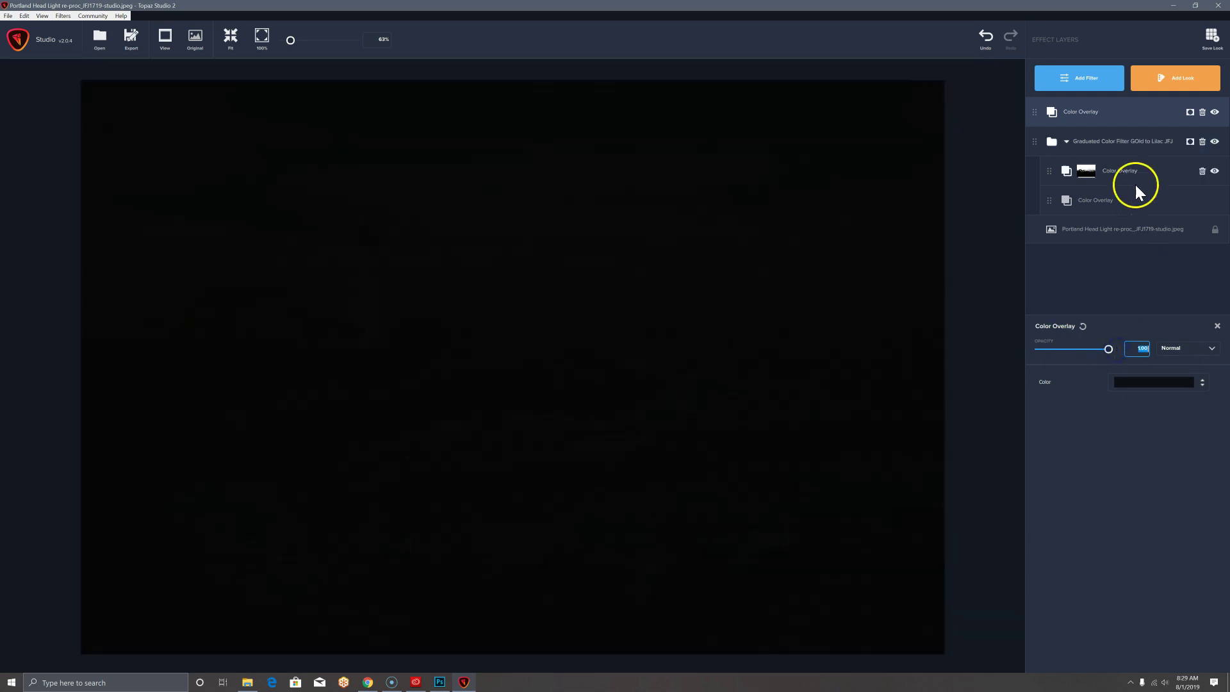
# - Add a second Color Overlay at 1.00 opacity on top and give it a mask
pyautogui.click(1092, 83)
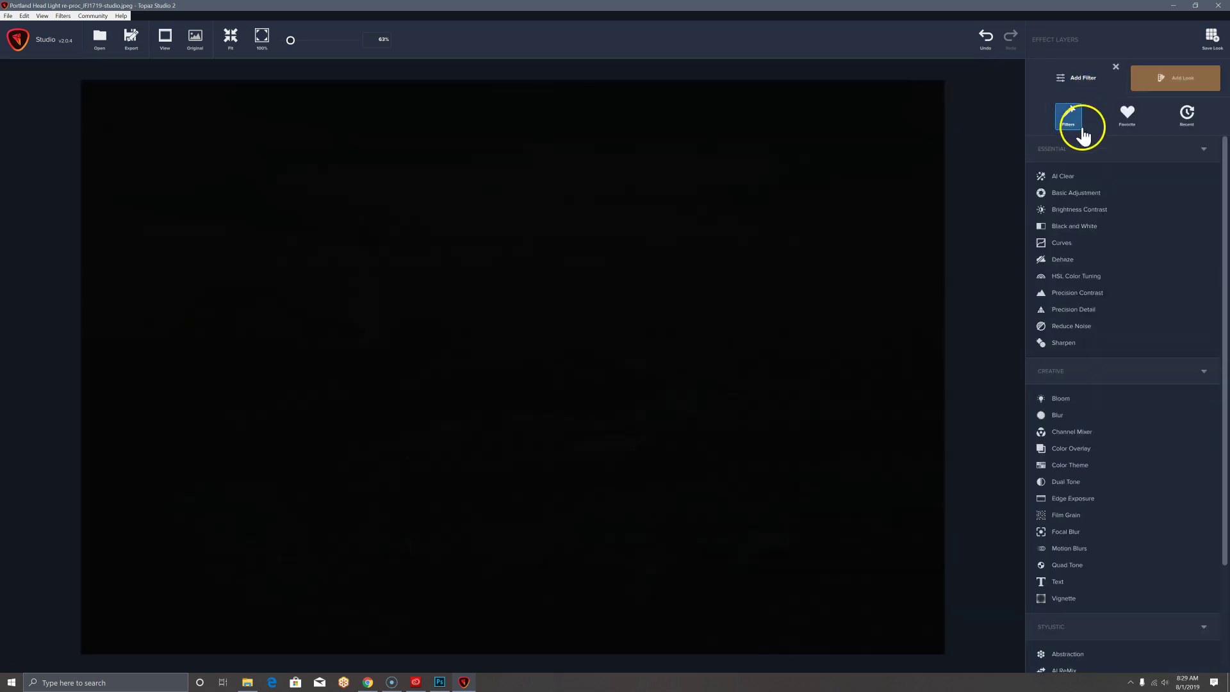
pyautogui.click(1073, 448)
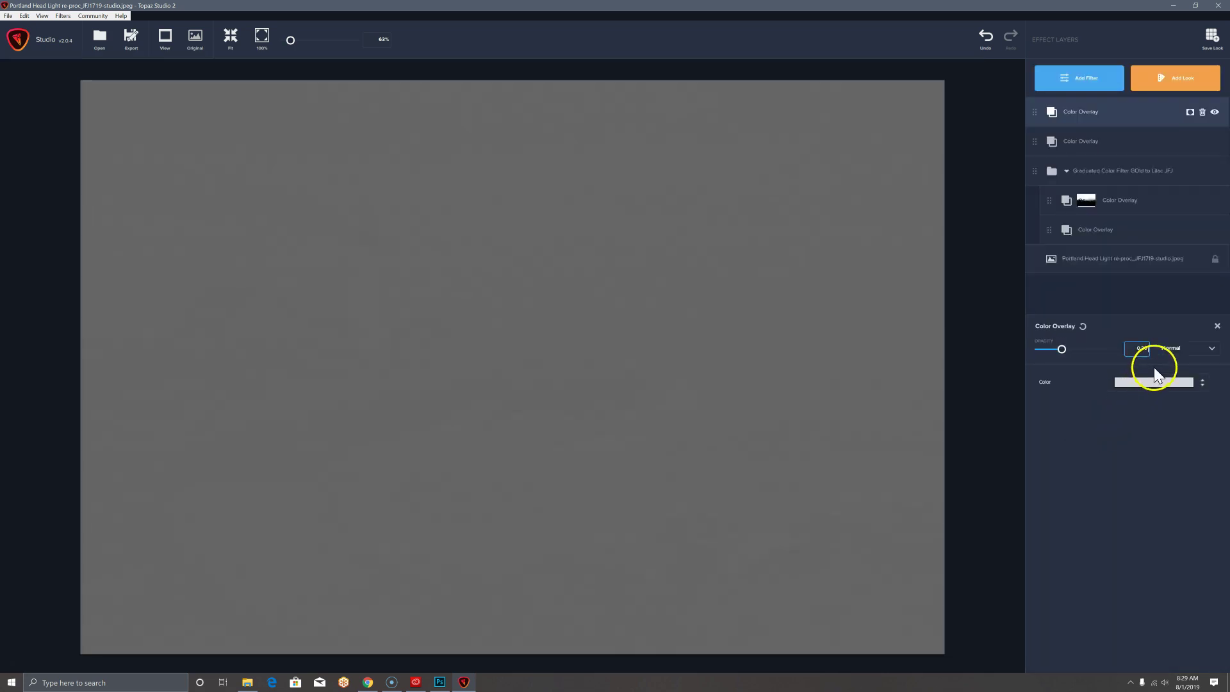
pyautogui.moveTo(1066, 348); pyautogui.dragTo(1121, 347)
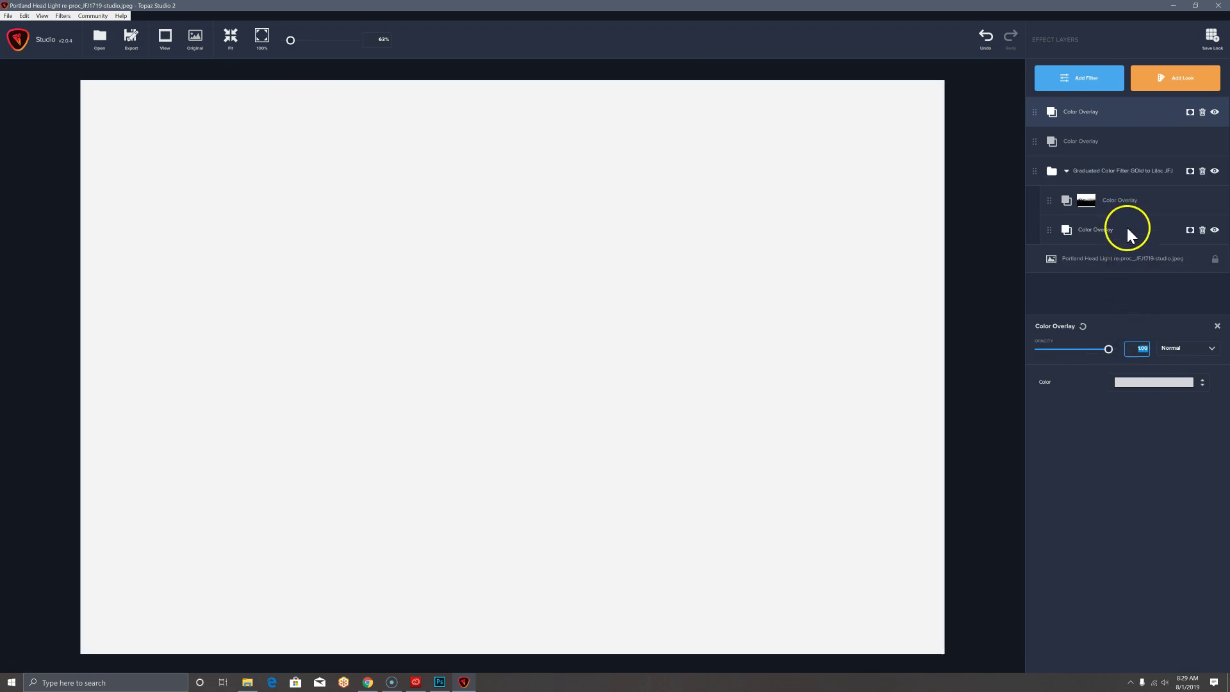
pyautogui.click(1190, 112)
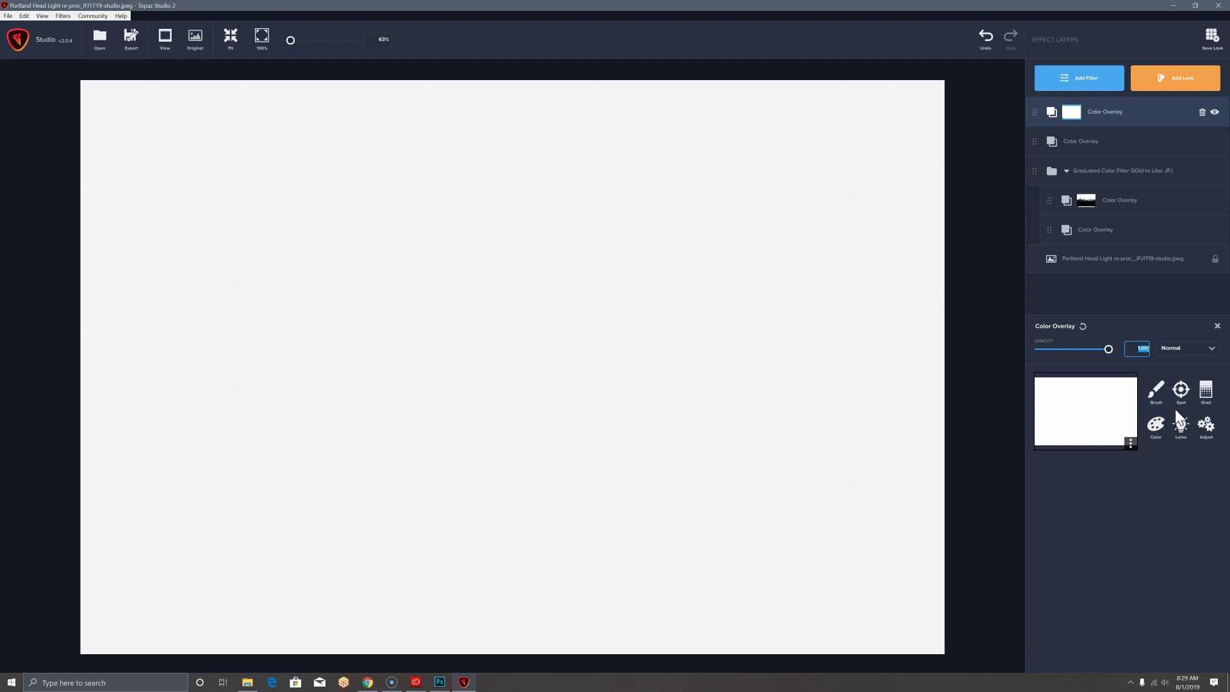
# - Invert the top overlay's mask and switch it to a Spot mask
pyautogui.click(1182, 418)
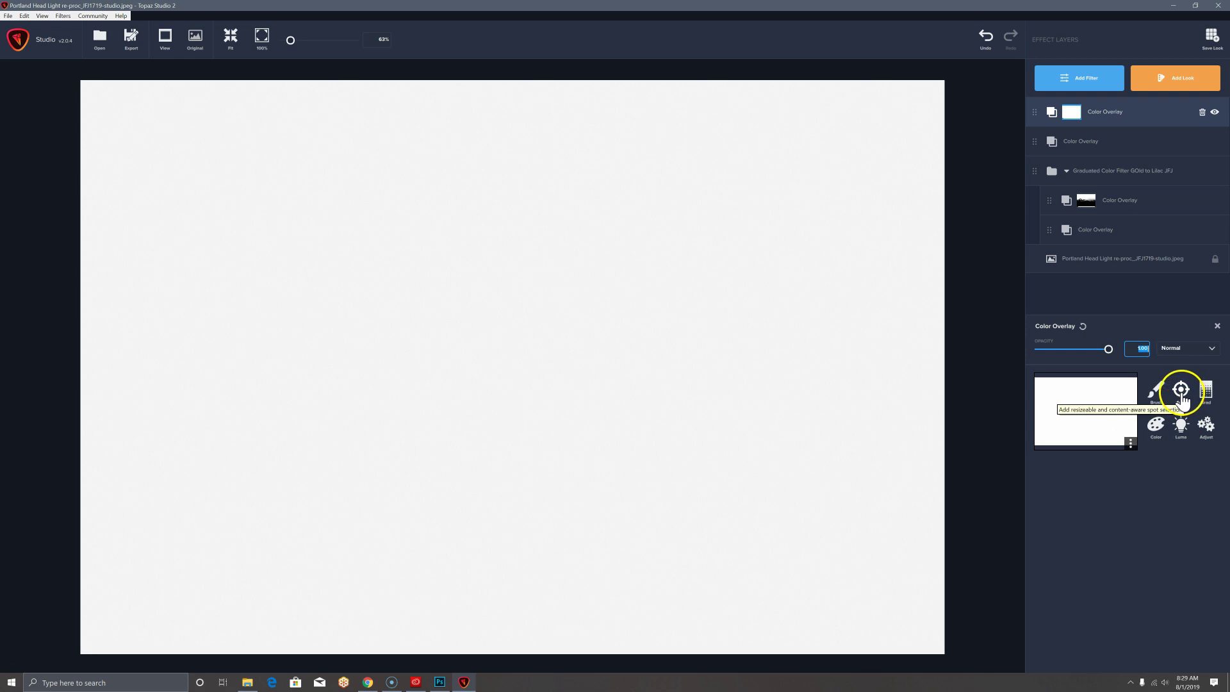
pyautogui.scroll(-3, 665, 357)
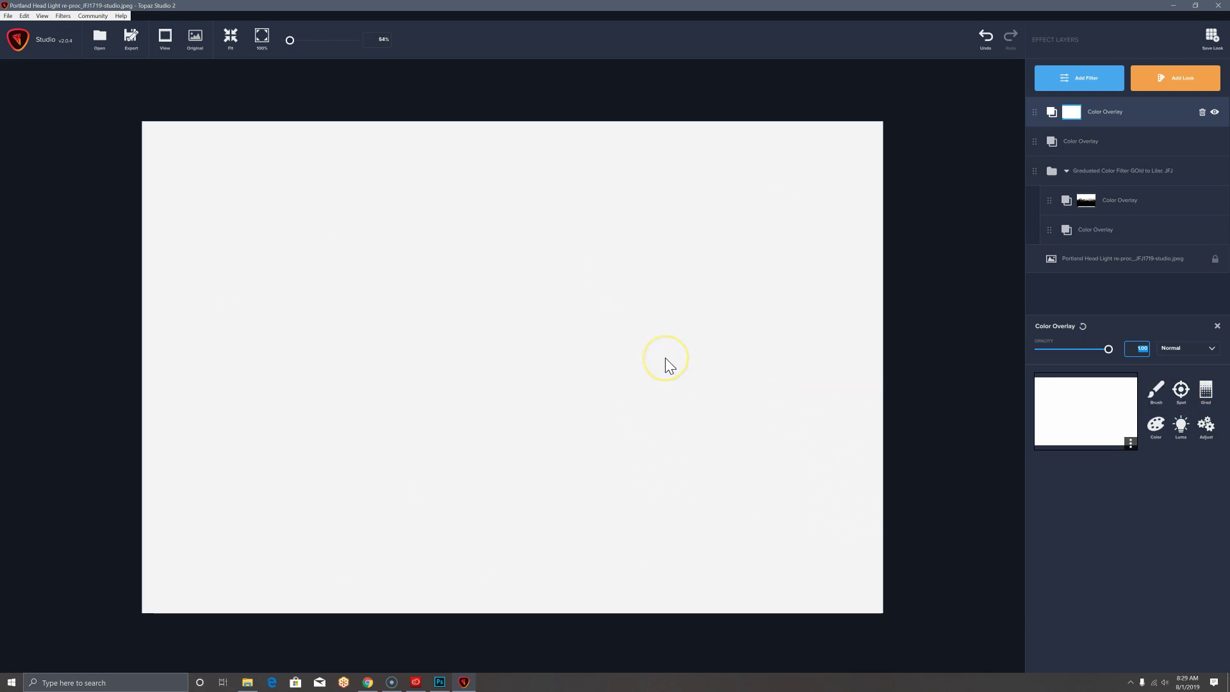
pyautogui.scroll(-2, 666, 357)
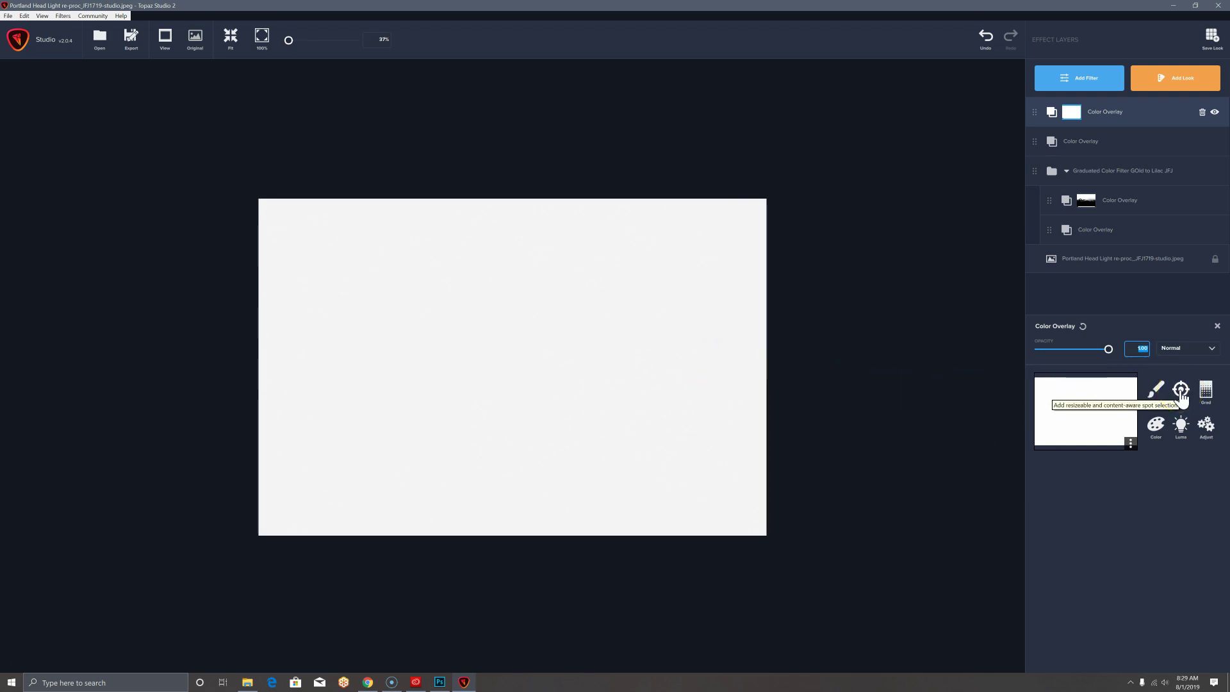
pyautogui.click(1130, 444)
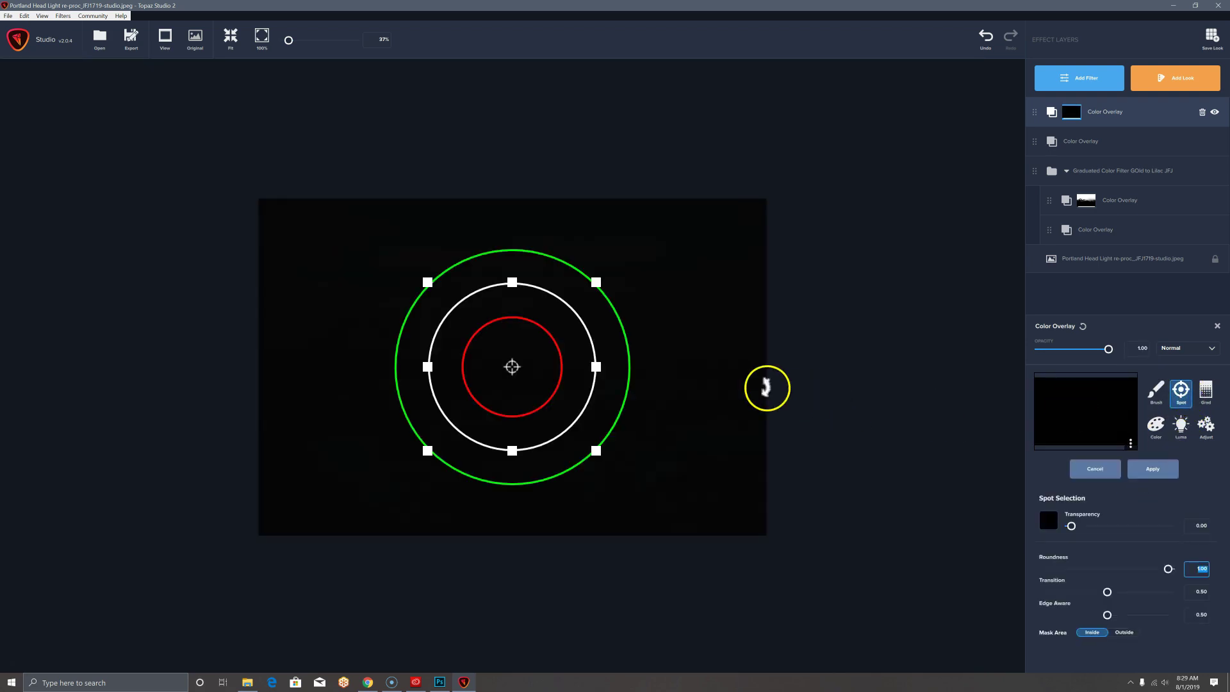
# - Stretch the spot into a wide, shallow ellipse and nudge it up to the photo's centre
pyautogui.moveTo(602, 369); pyautogui.dragTo(803, 379)
pyautogui.moveTo(426, 366); pyautogui.dragTo(174, 333)
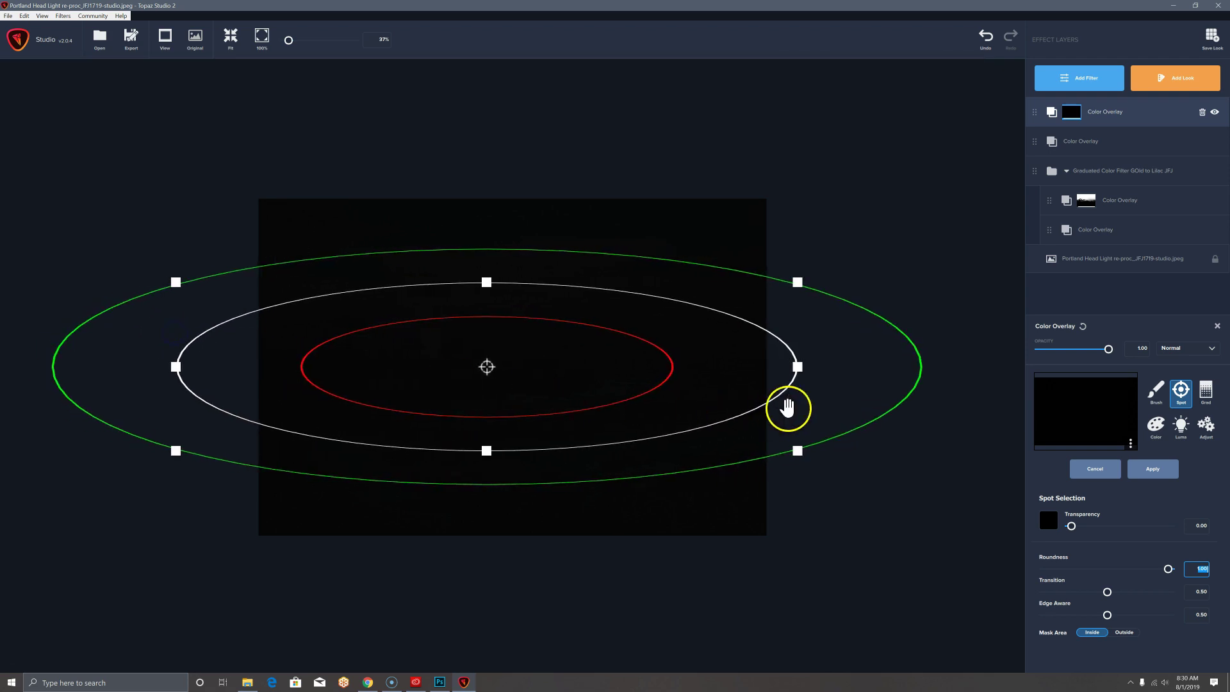
pyautogui.moveTo(796, 366); pyautogui.dragTo(838, 371)
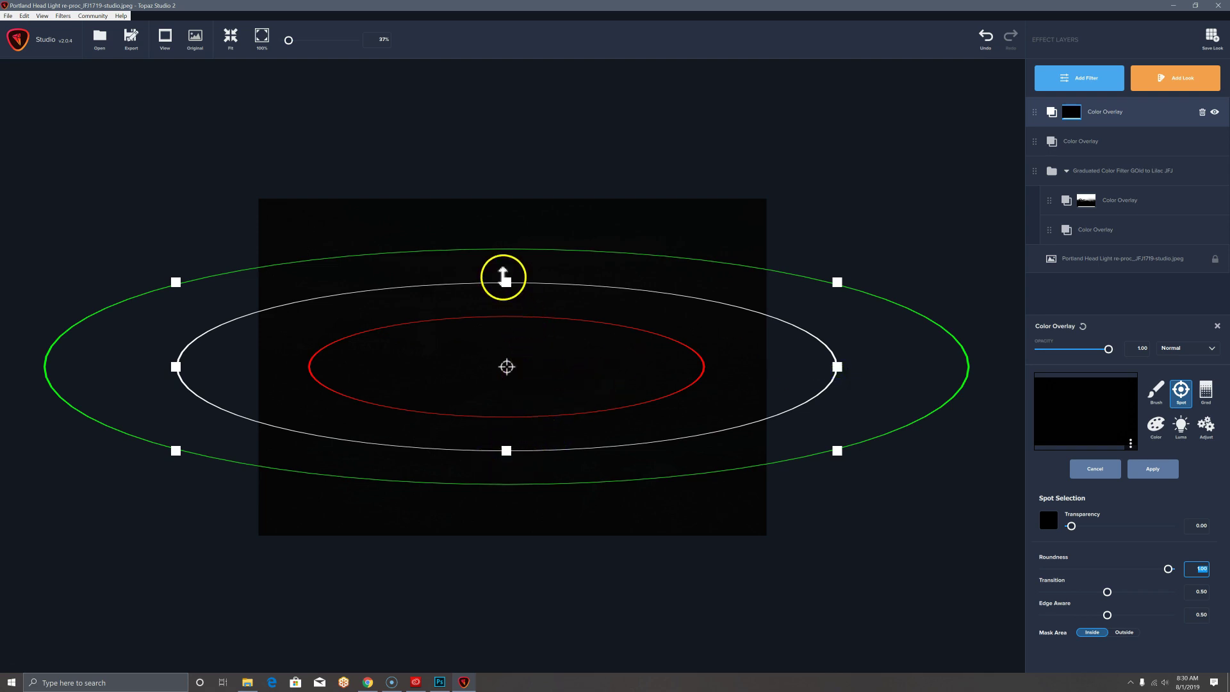
pyautogui.moveTo(509, 282); pyautogui.dragTo(507, 302)
pyautogui.moveTo(514, 452); pyautogui.dragTo(506, 428)
pyautogui.moveTo(507, 369); pyautogui.dragTo(537, 338)
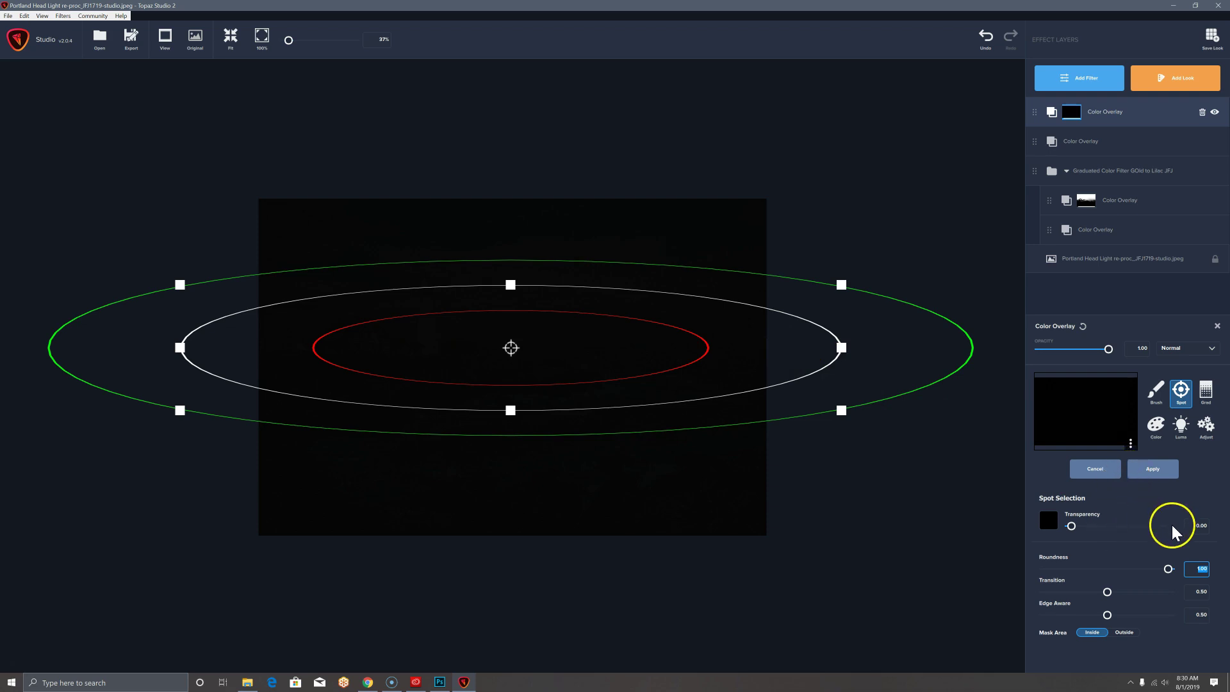
# - Set spot Transparency to 1.00 and Edge Aware to 0.00, and blend the white overlay in Overlay
pyautogui.moveTo(1075, 525); pyautogui.dragTo(1165, 548)
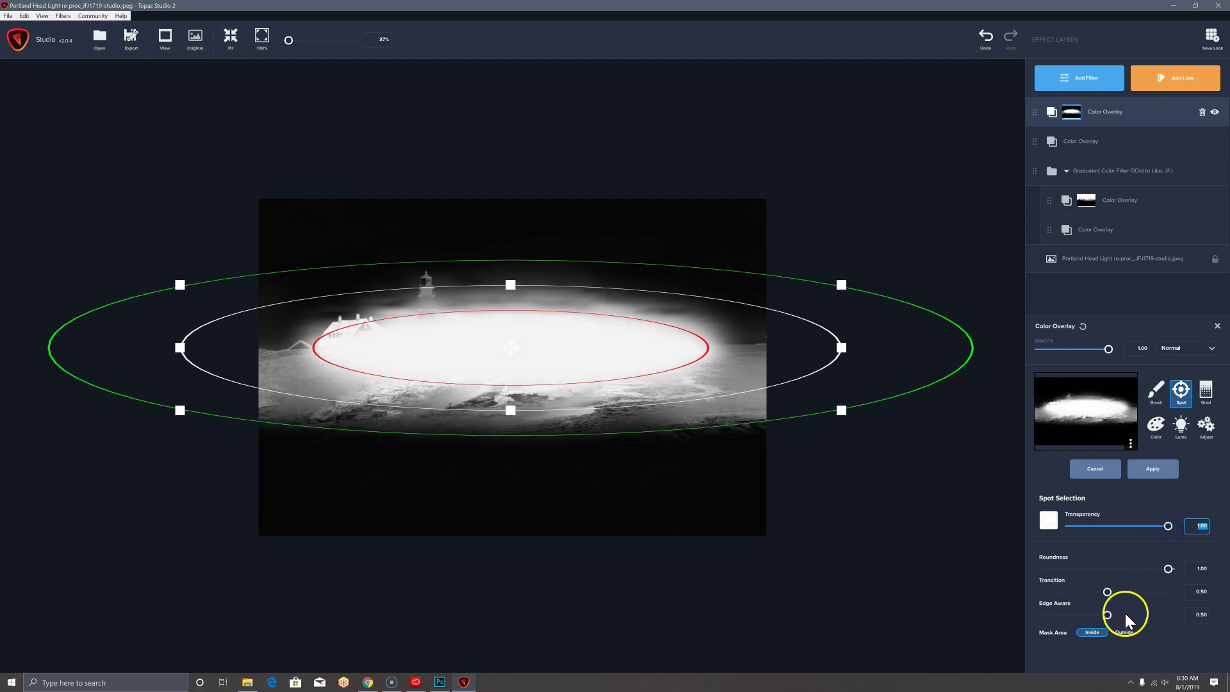
pyautogui.moveTo(1107, 617); pyautogui.dragTo(1021, 607)
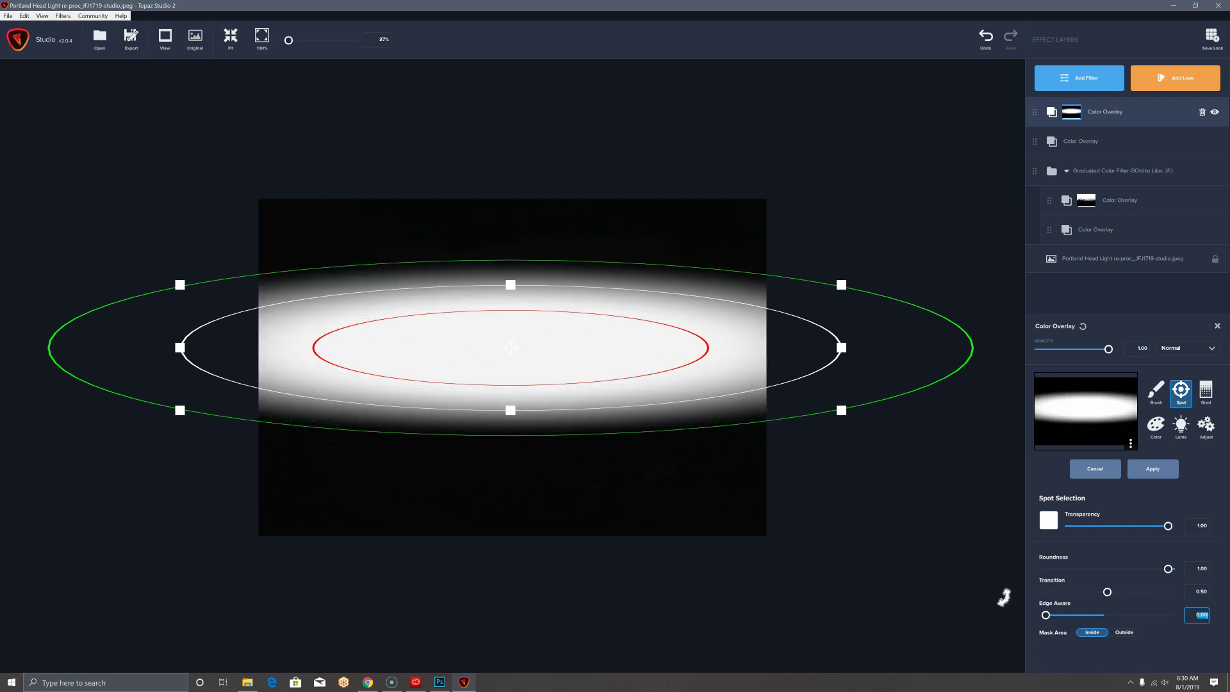
pyautogui.click(991, 585)
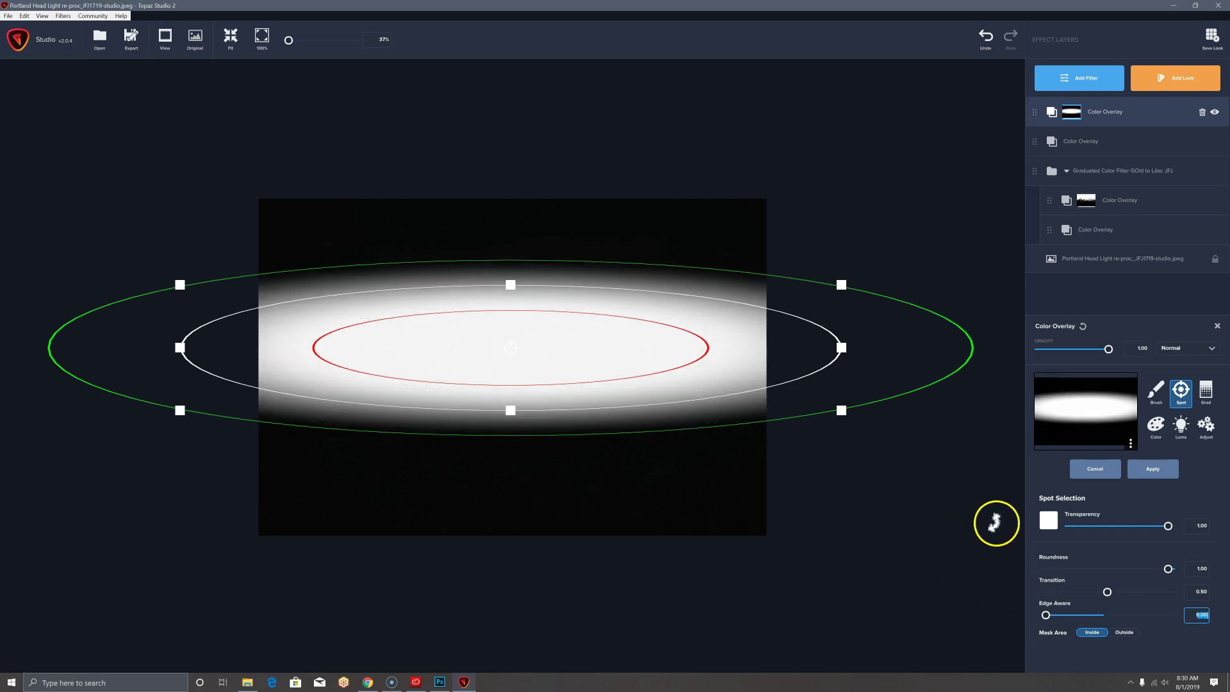
pyautogui.click(1212, 349)
pyautogui.click(1222, 168)
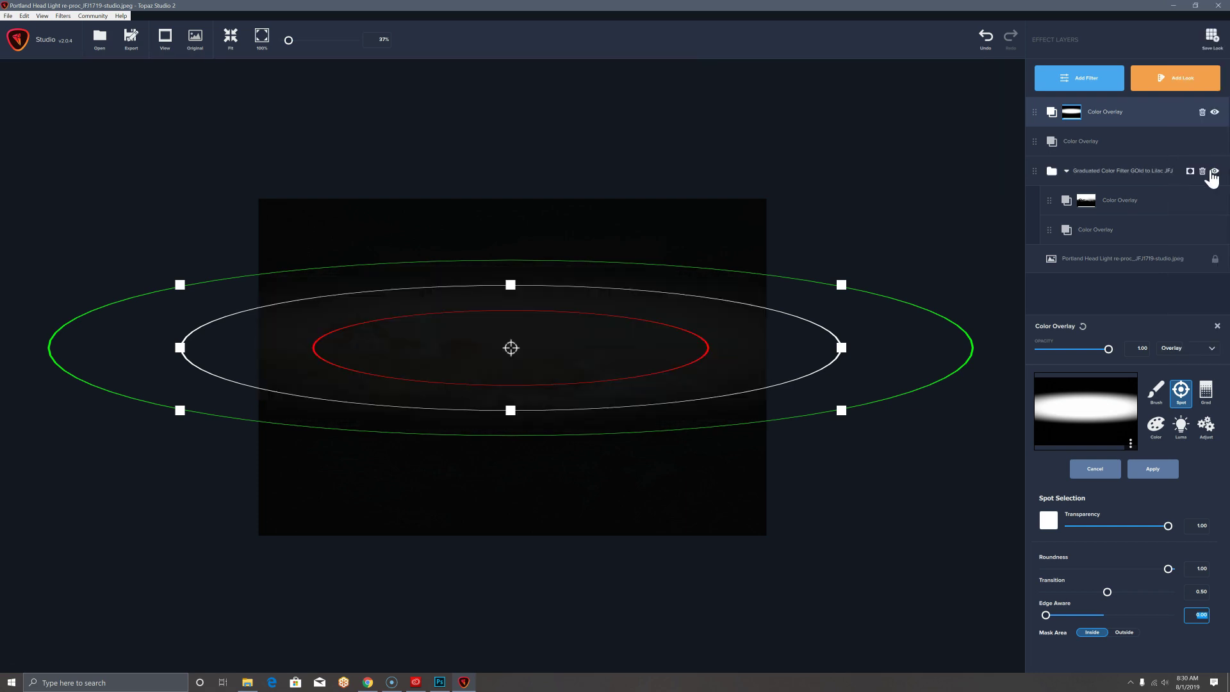
# - Blend the black overlay in Overlay at 0.71 opacity and lower the white overlay to 0.26
pyautogui.click(1174, 180)
pyautogui.click(1162, 151)
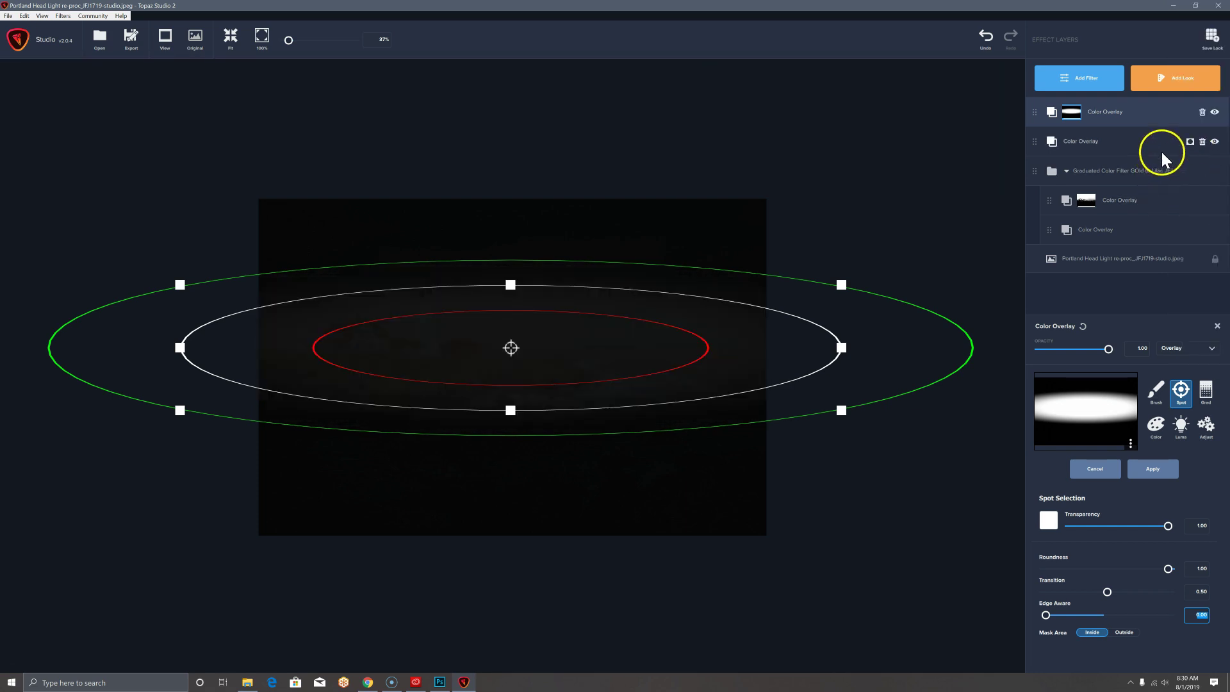
pyautogui.click(1205, 348)
pyautogui.click(1196, 163)
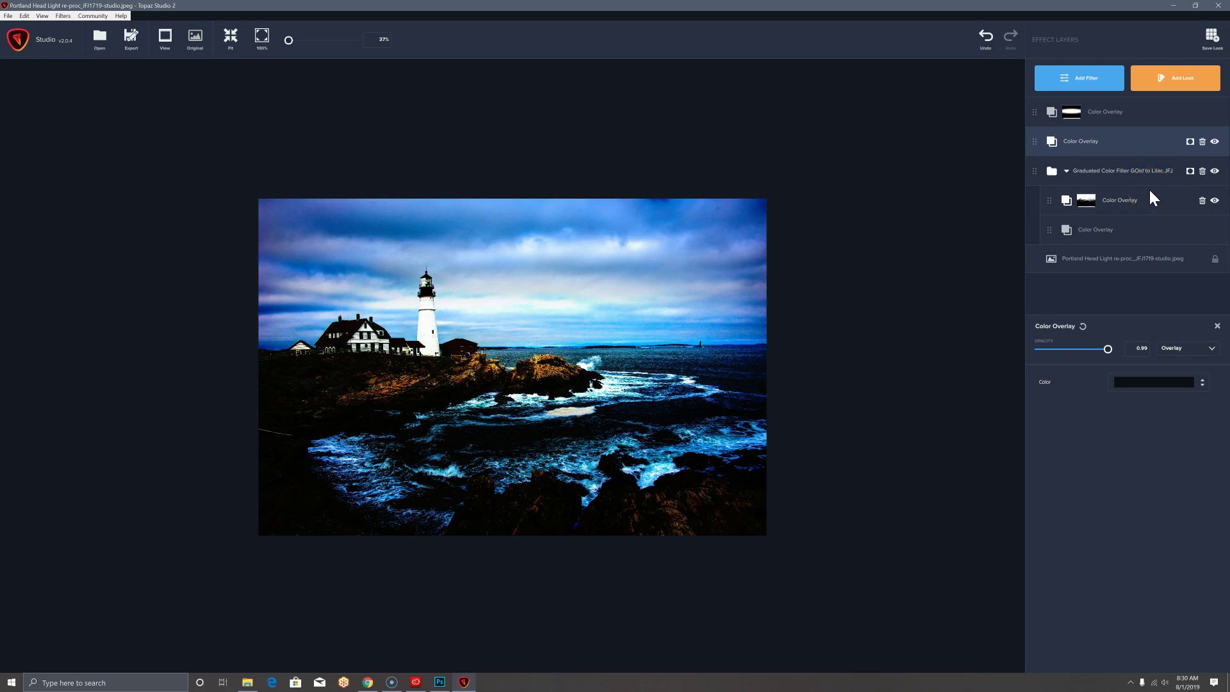
pyautogui.moveTo(1146, 169); pyautogui.dragTo(1165, 105)
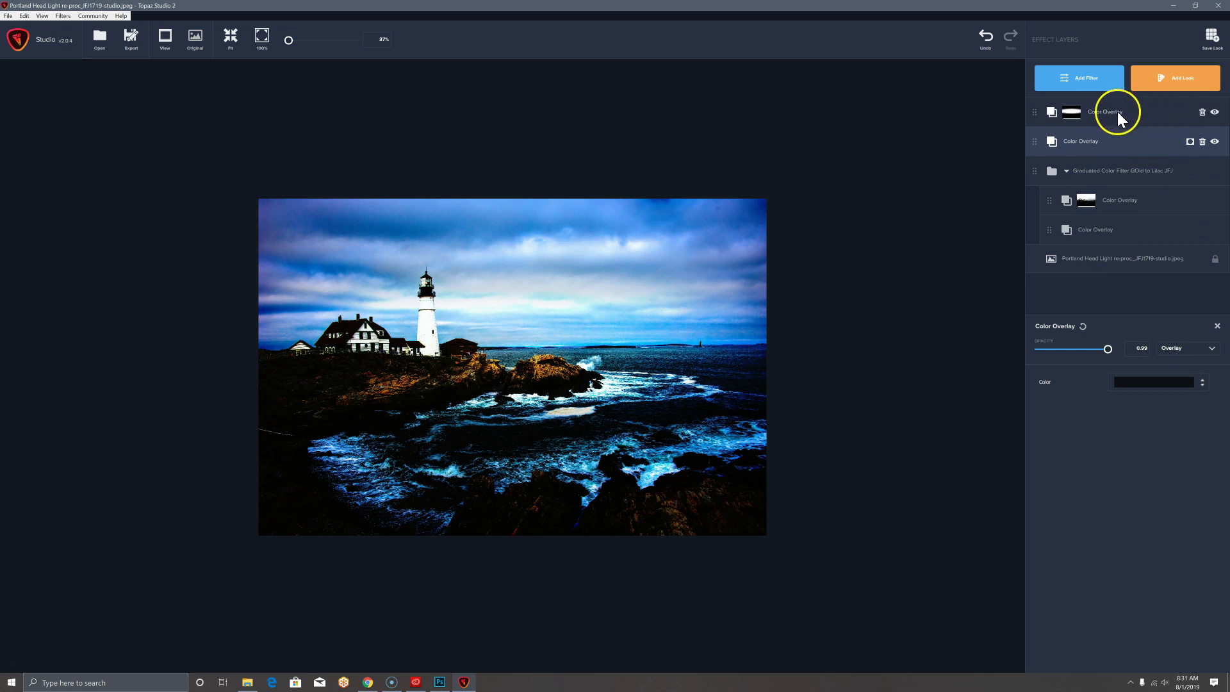
pyautogui.moveTo(1100, 351); pyautogui.dragTo(1063, 349)
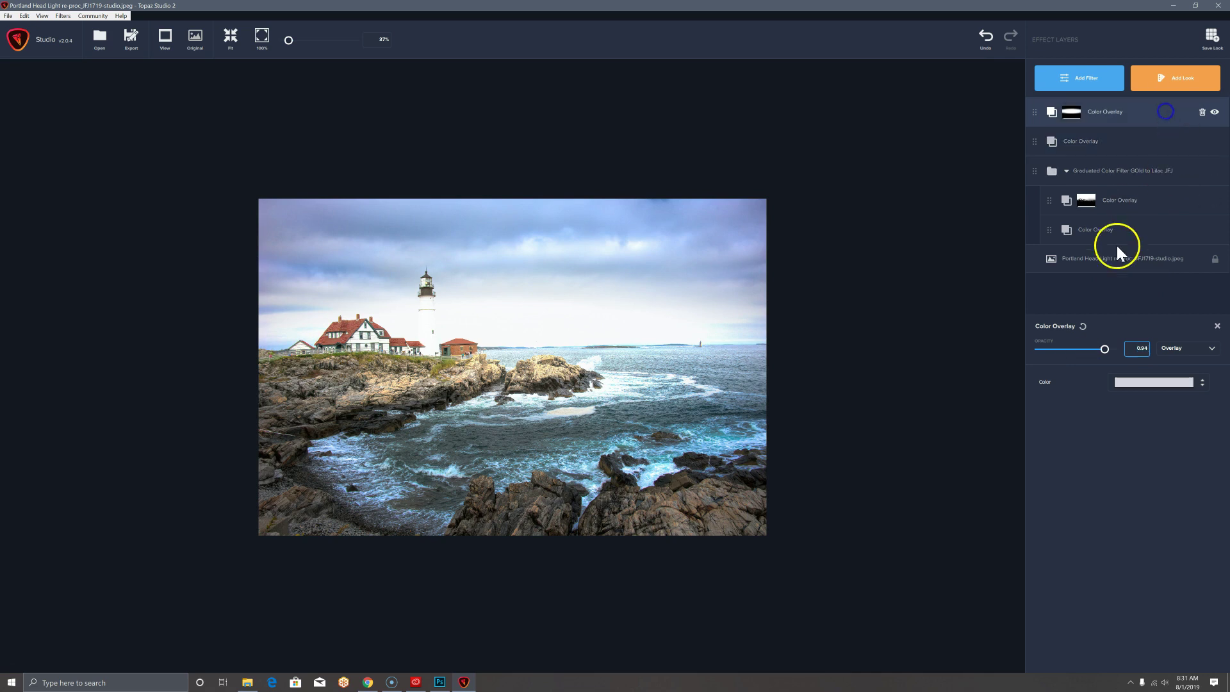
pyautogui.moveTo(1109, 350); pyautogui.dragTo(1063, 361)
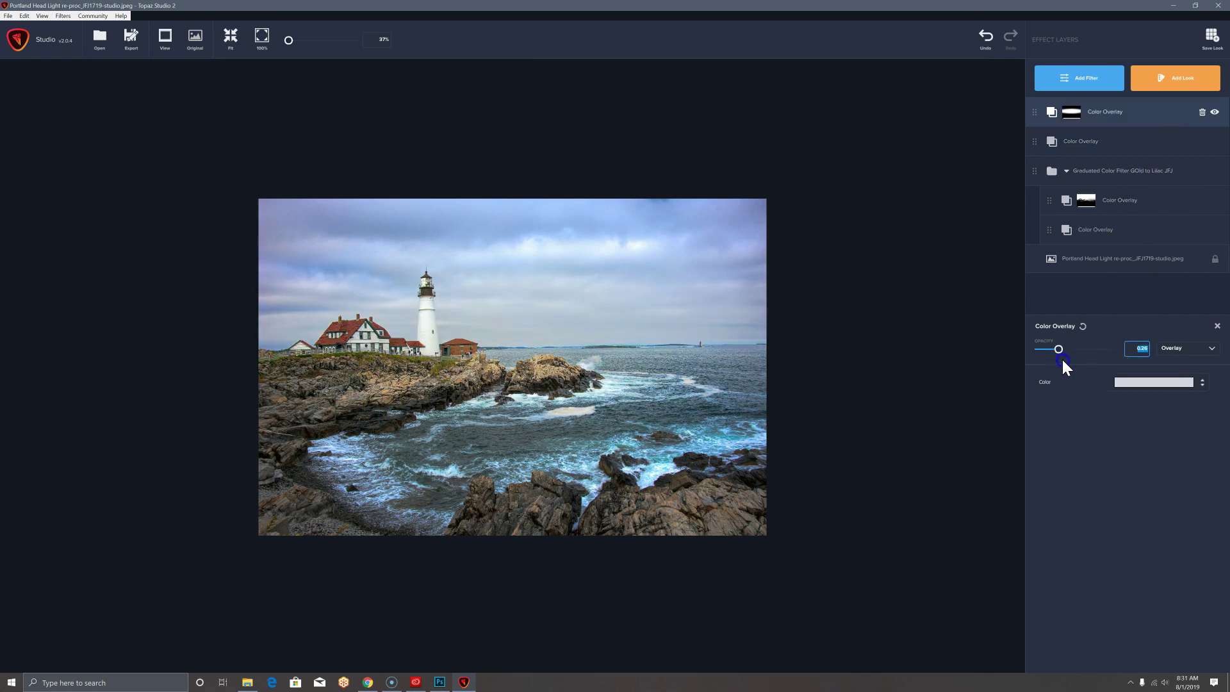
pyautogui.click(1022, 332)
# - Open the top overlay's mask for editing
pyautogui.click(1072, 113)
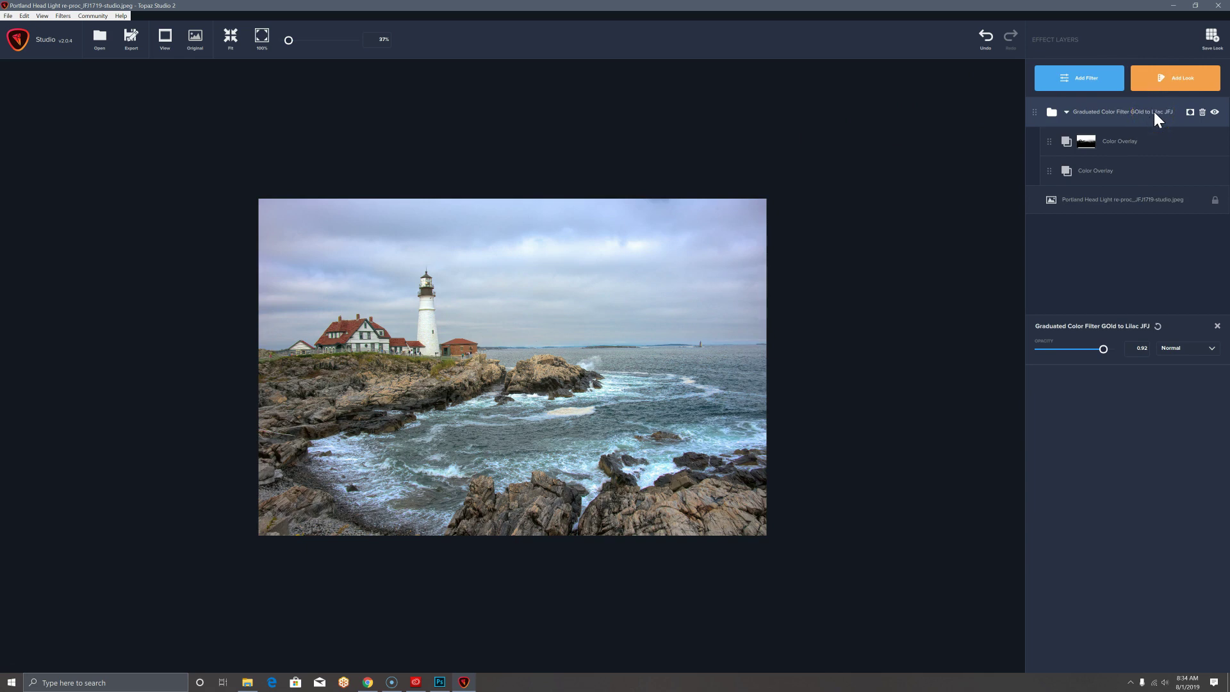
# - Add a new Color Overlay filter layer coloured black (#000000)
pyautogui.click(1104, 90)
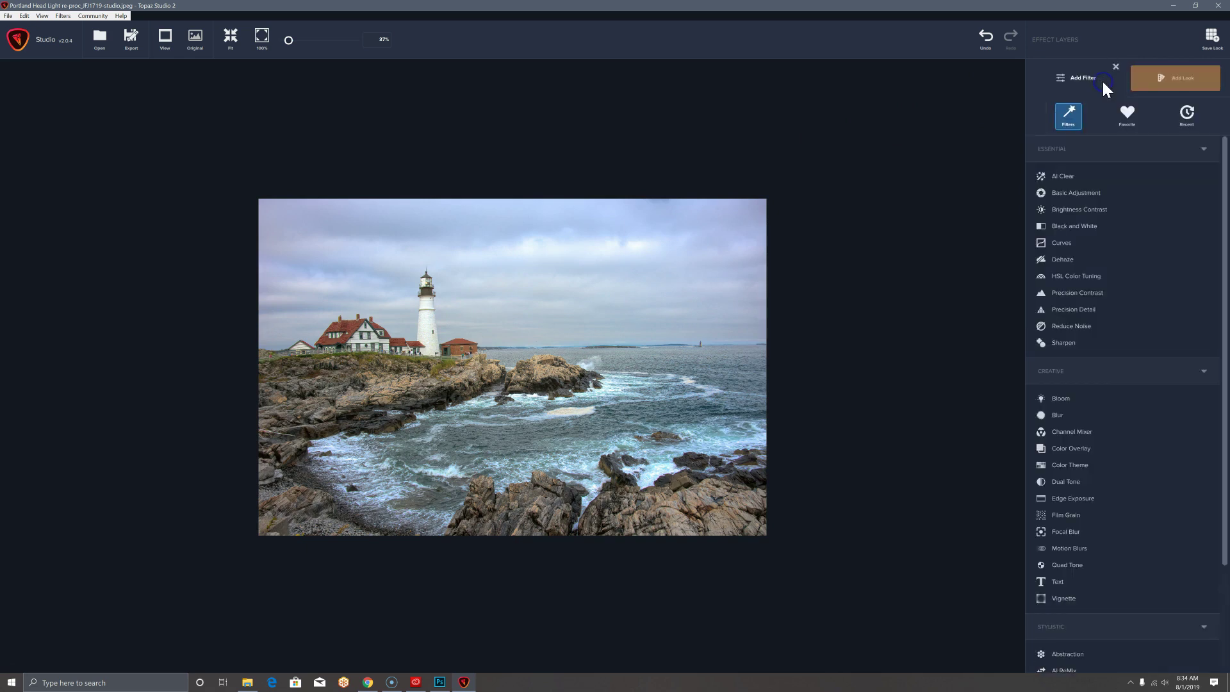
pyautogui.click(1071, 448)
pyautogui.click(1167, 386)
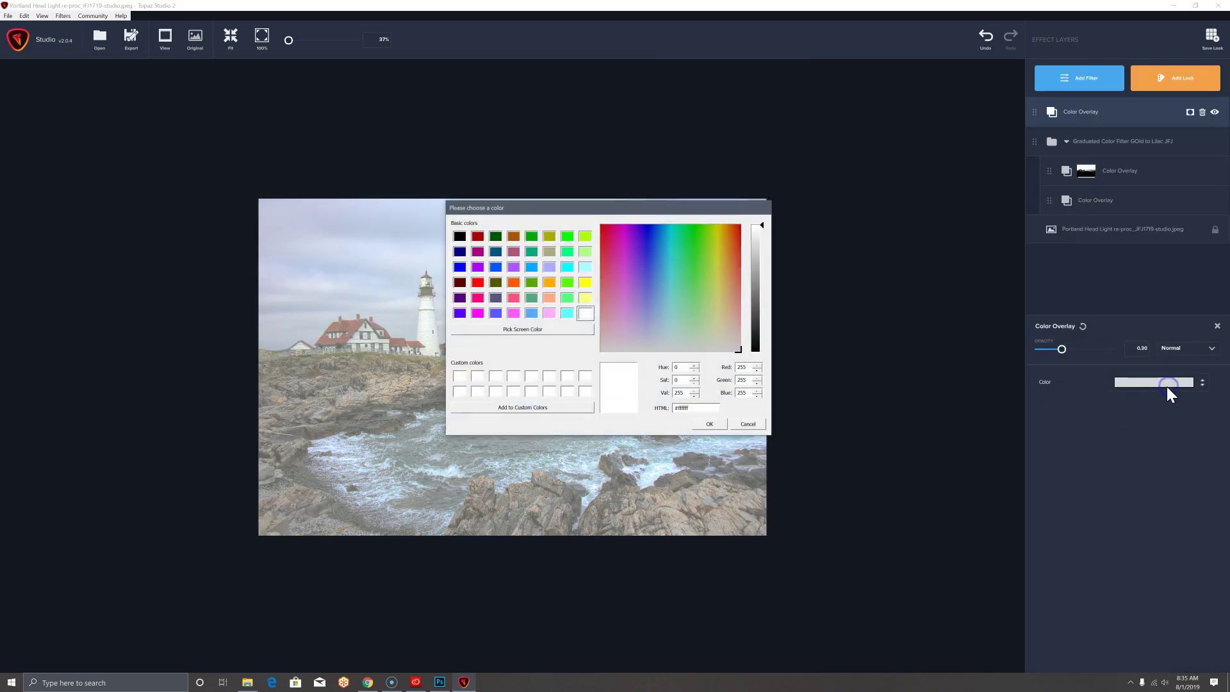
pyautogui.click(760, 351)
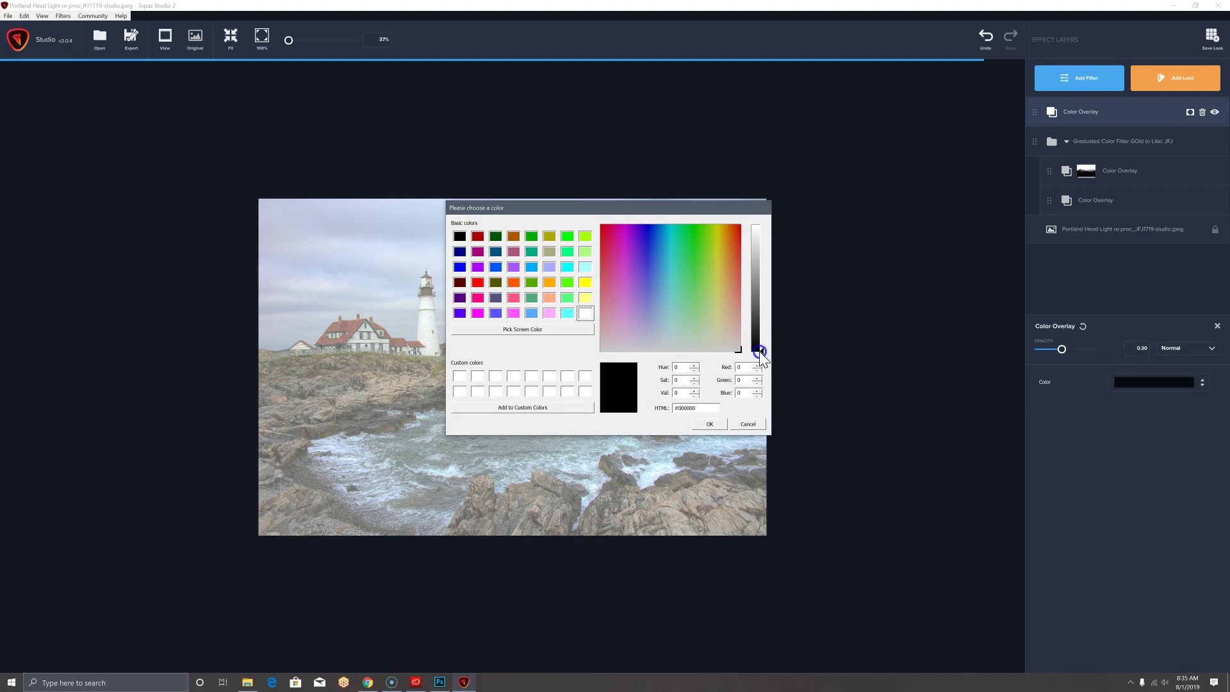
pyautogui.click(710, 424)
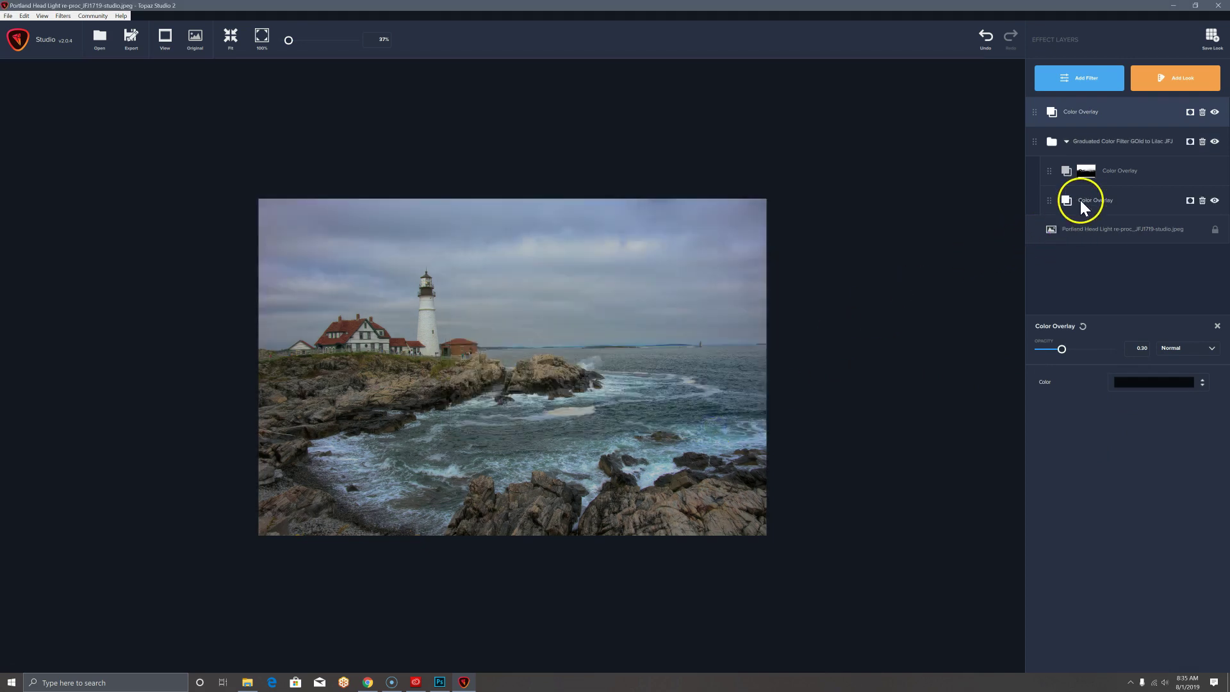
# - Mask the black overlay with a gradient that fades across the horizon
pyautogui.click(1190, 113)
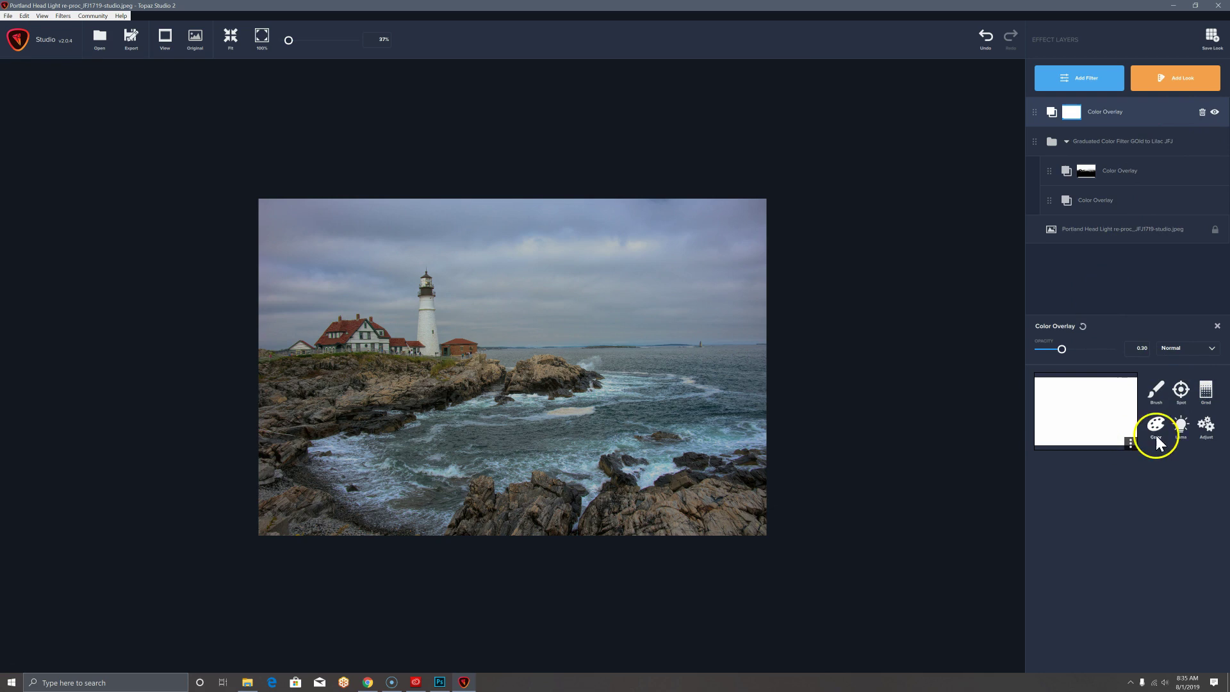
pyautogui.click(1207, 392)
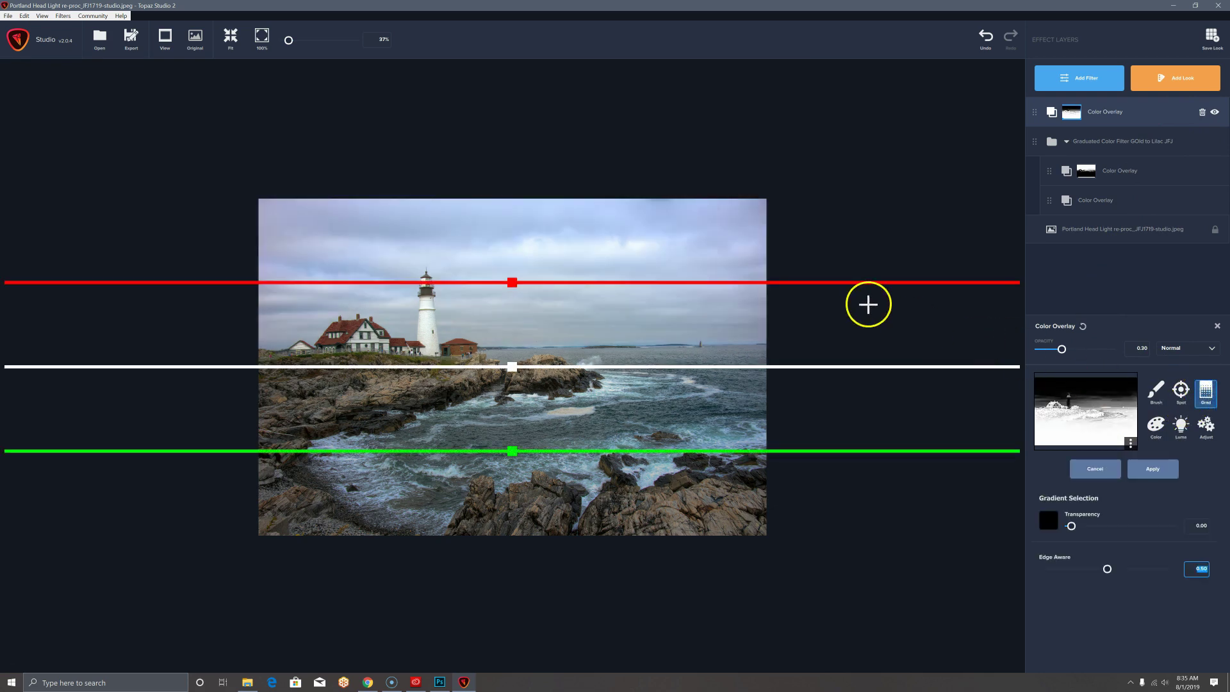
pyautogui.moveTo(557, 198); pyautogui.dragTo(558, 348)
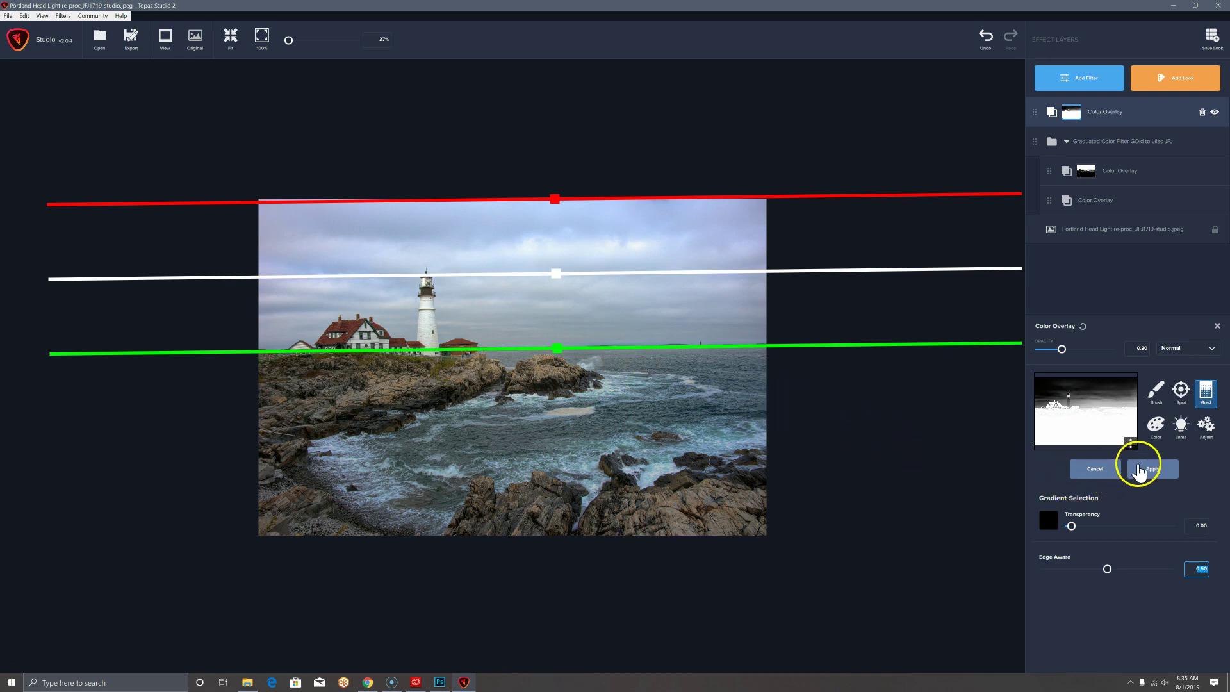
pyautogui.click(1139, 472)
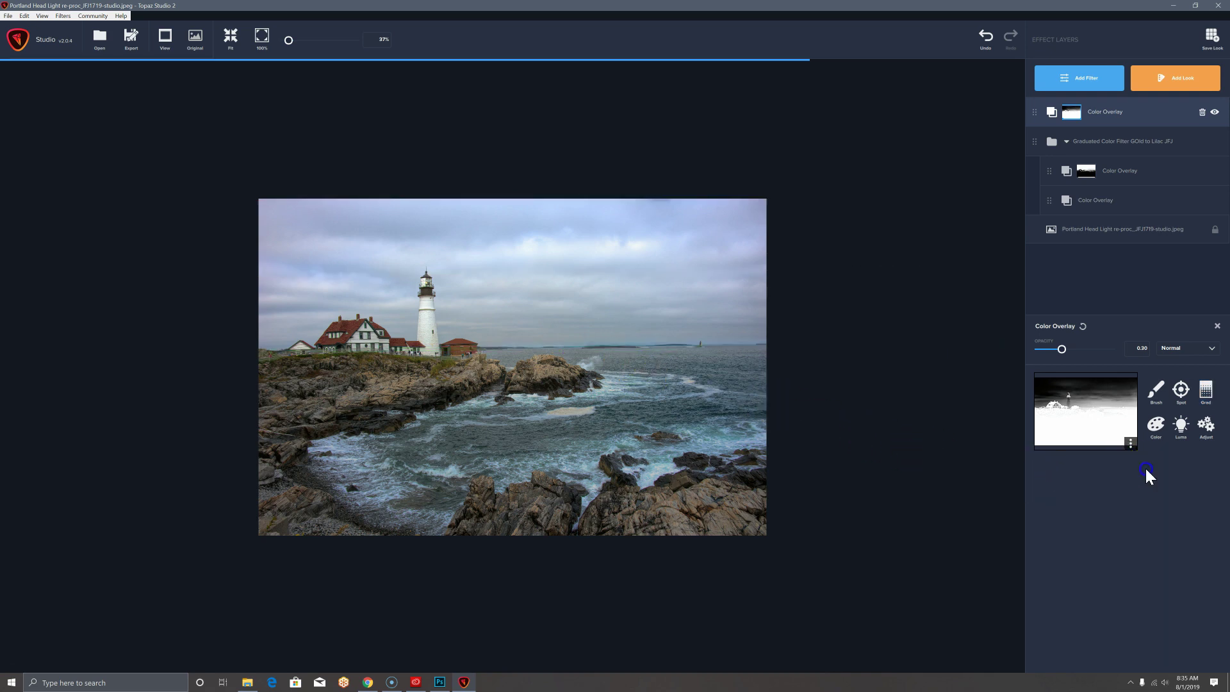
# - Invert the black overlay's mask, blend it in Overlay at 0.93 opacity, and copy the mask
pyautogui.click(1133, 444)
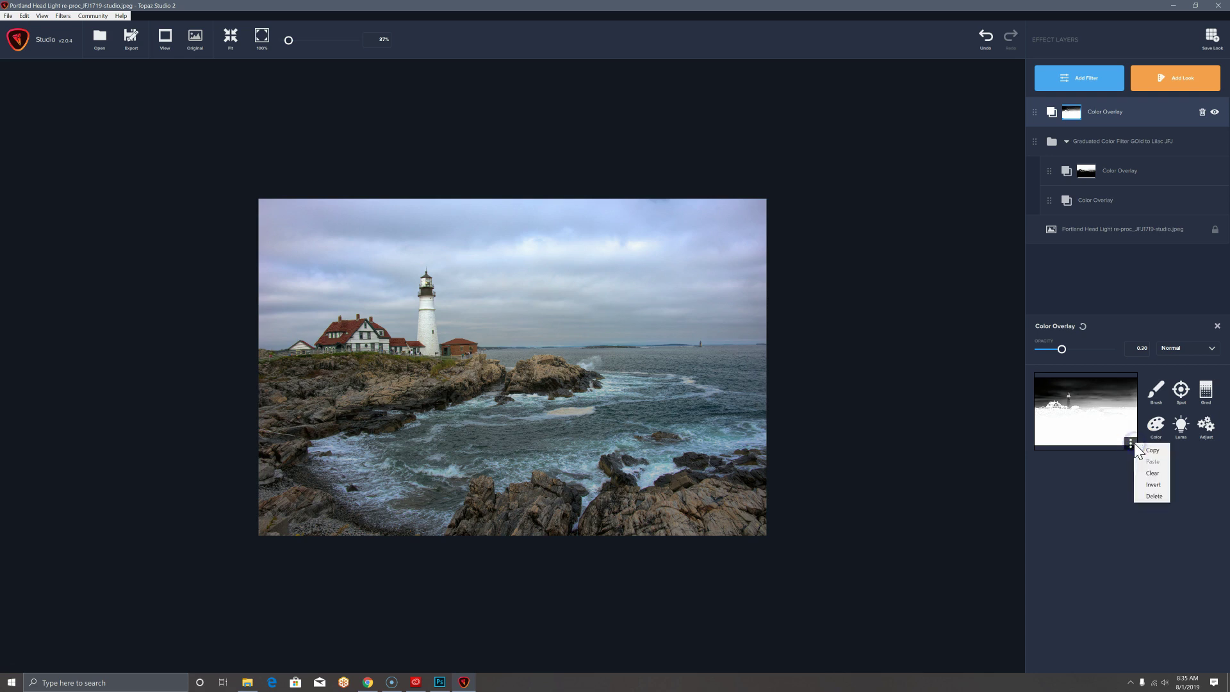
pyautogui.click(1147, 484)
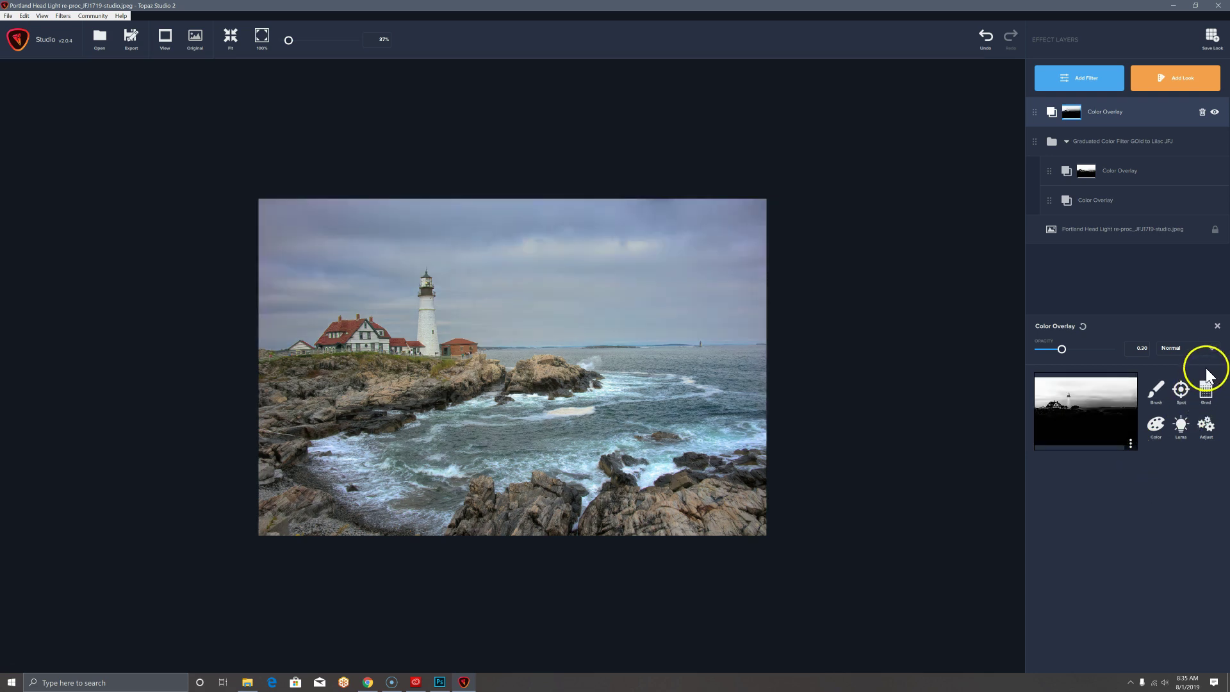
pyautogui.click(1213, 349)
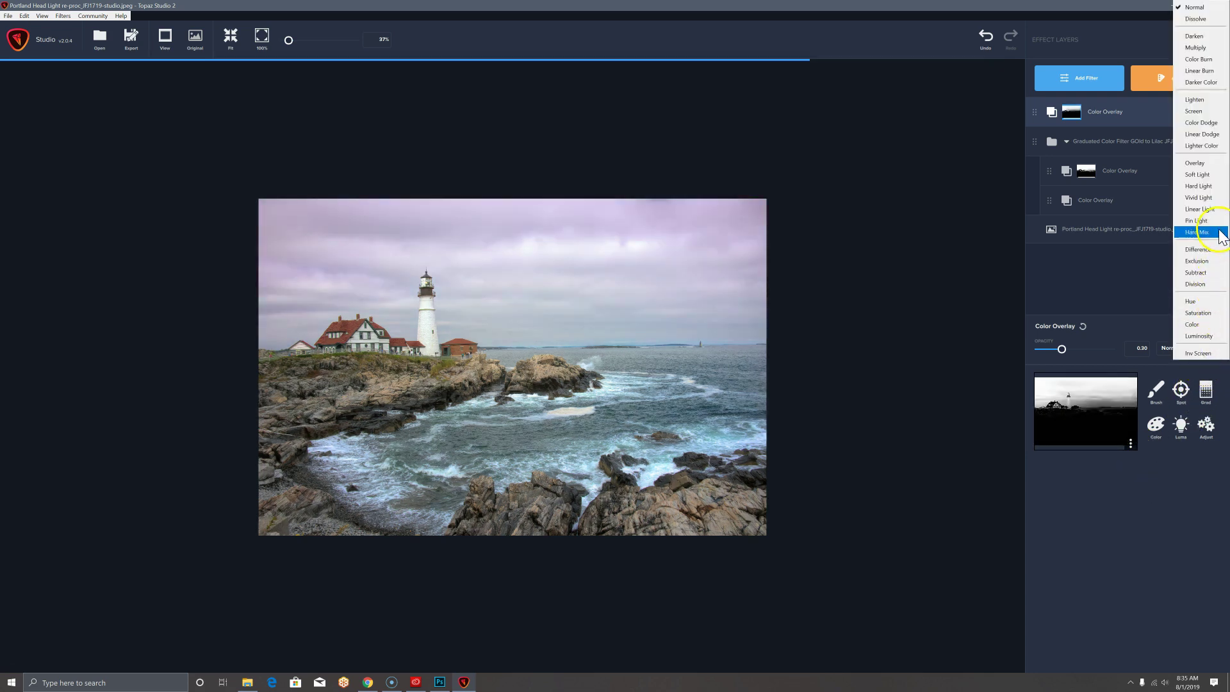
pyautogui.click(1208, 163)
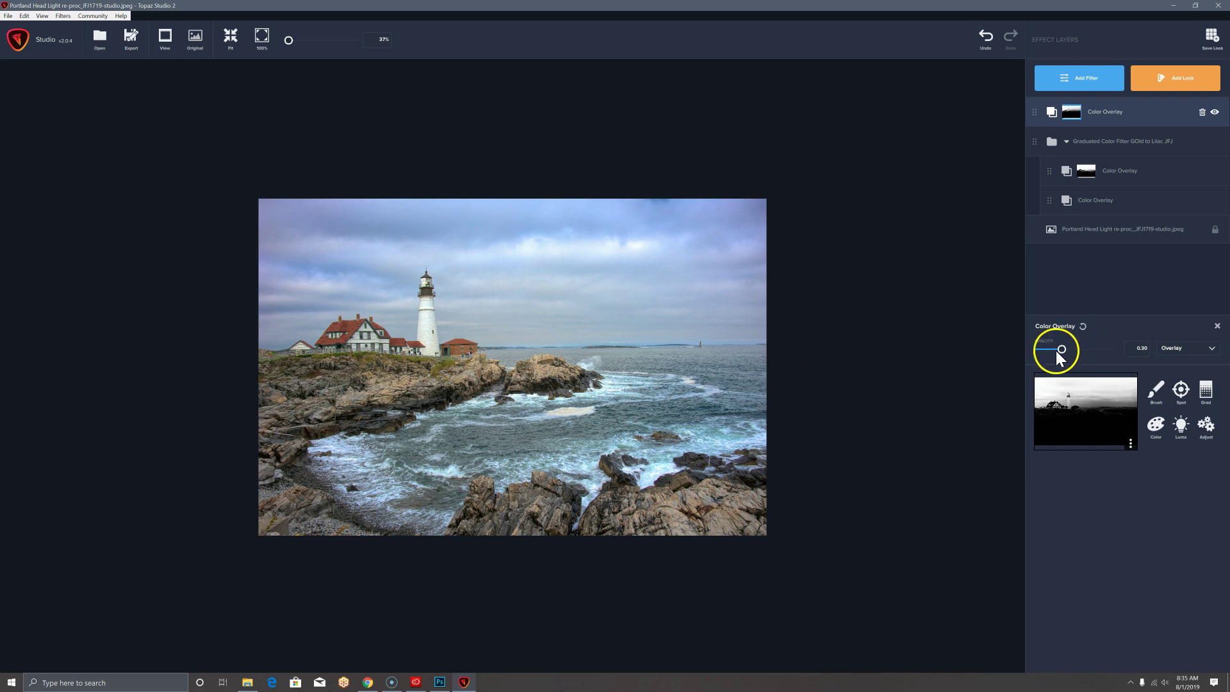
pyautogui.moveTo(1057, 351); pyautogui.dragTo(1089, 353)
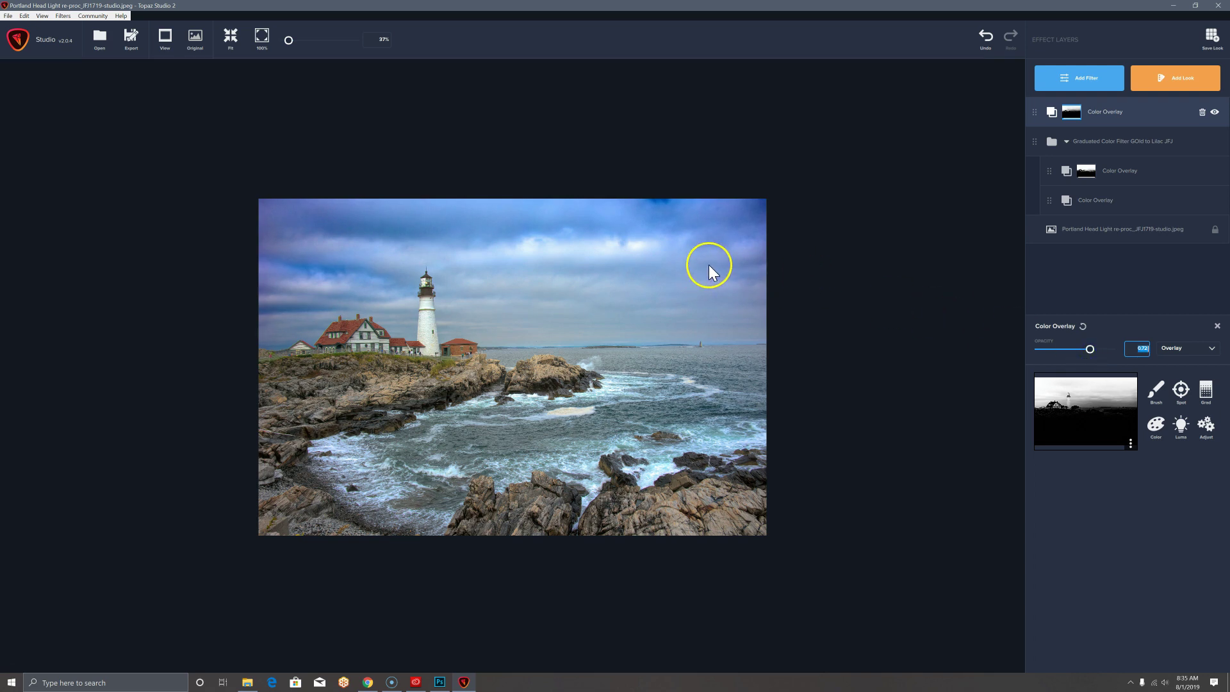
pyautogui.moveTo(711, 269)
pyautogui.mouseDown()
pyautogui.moveTo(661, 232)
pyautogui.moveTo(550, 263)
pyautogui.mouseUp()
pyautogui.click(1131, 443)
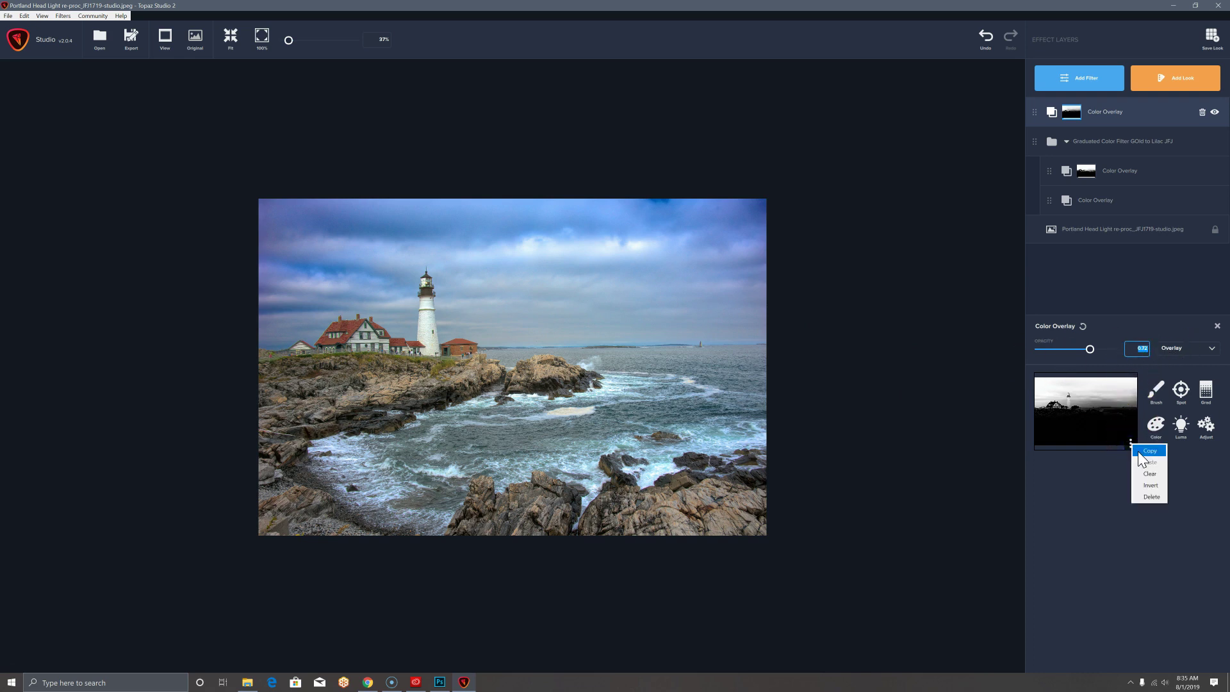
# - Copy the sky mask and add an HSL Color Tuning layer
pyautogui.click(1139, 453)
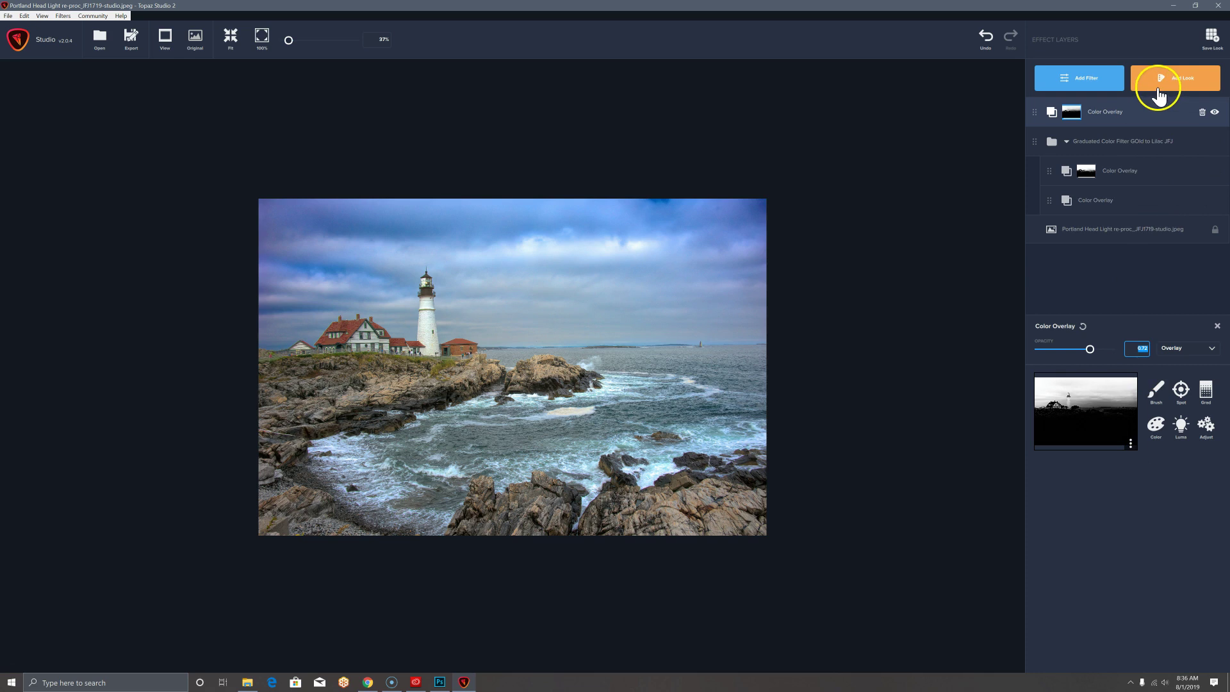
pyautogui.click(1085, 80)
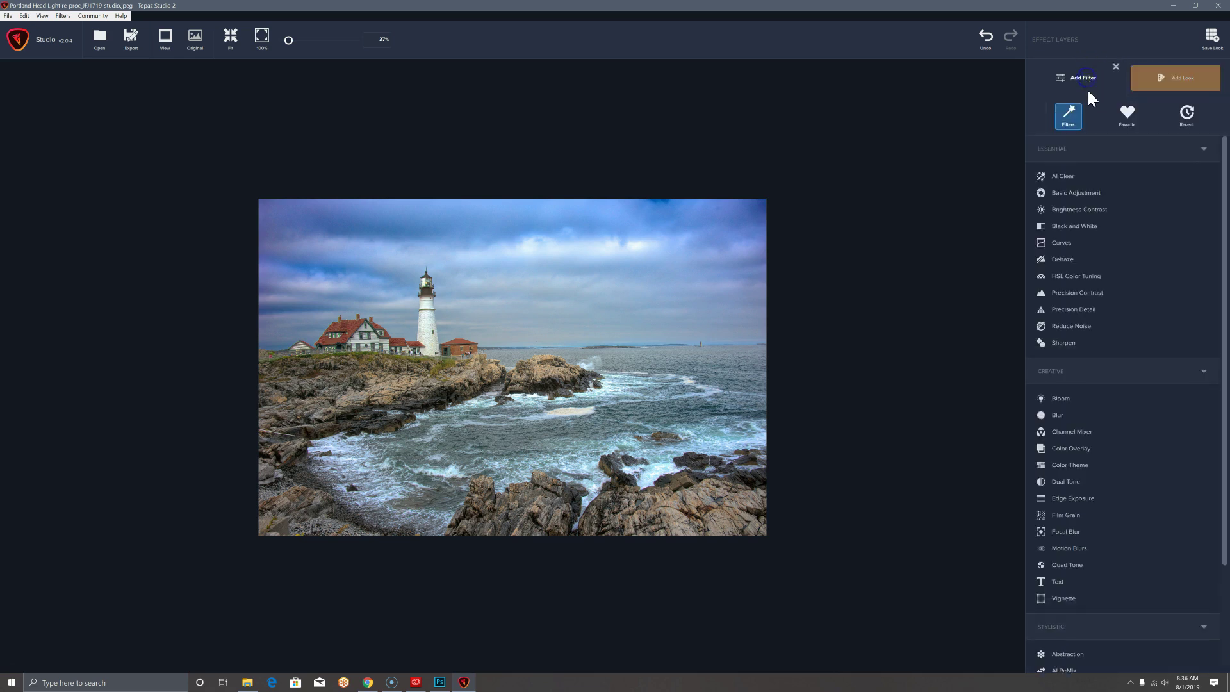
pyautogui.click(1080, 277)
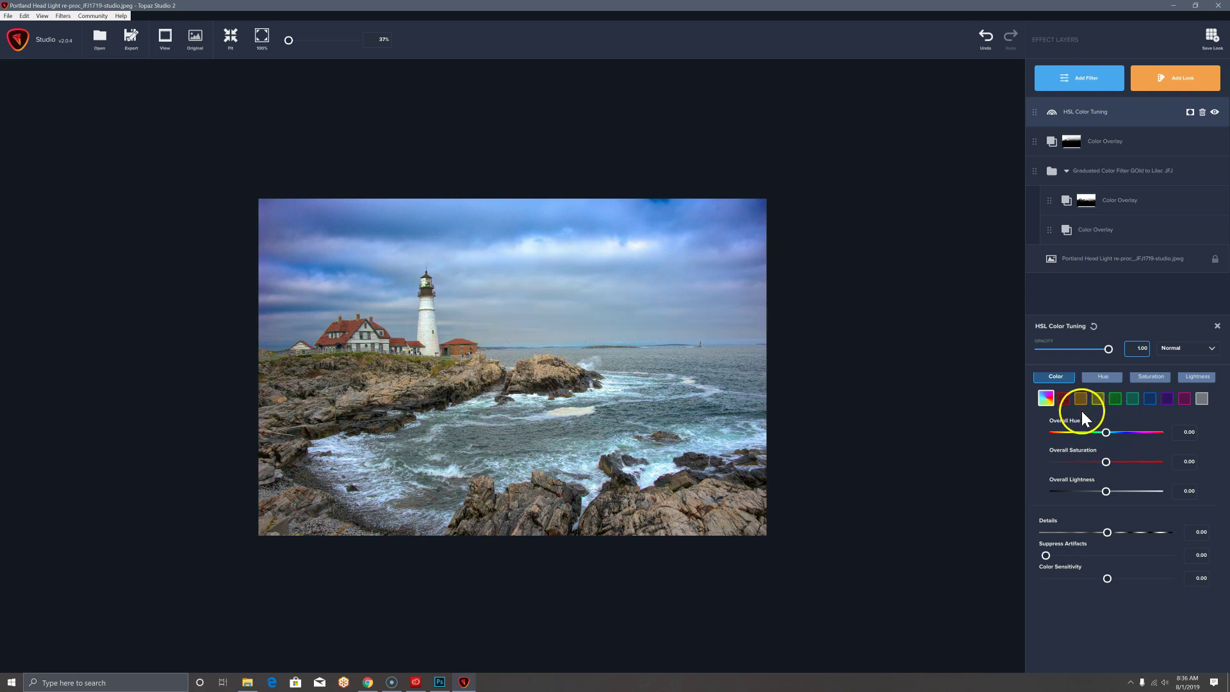
# - Cut the blue saturation to about -0.57 to mute the sky
pyautogui.click(1105, 462)
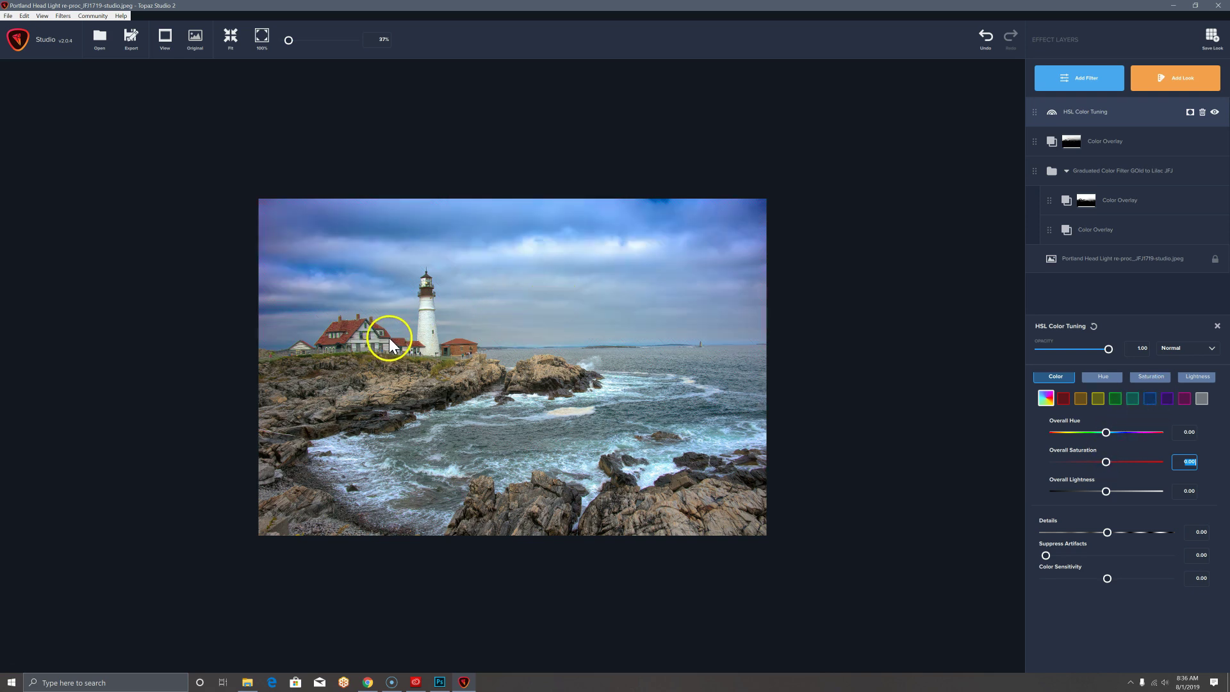
pyautogui.click(1151, 399)
pyautogui.moveTo(1105, 466); pyautogui.dragTo(1076, 462)
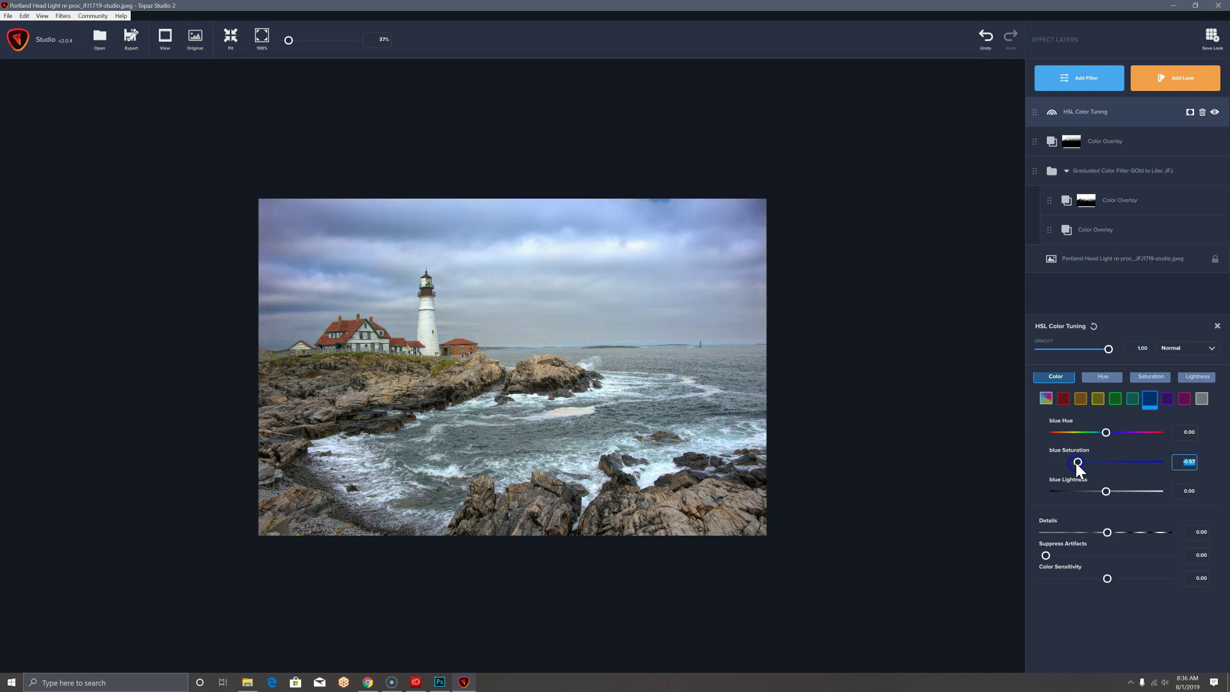
# - Paste the copied sky mask onto the HSL Color Tuning layer's new mask
pyautogui.click(1190, 113)
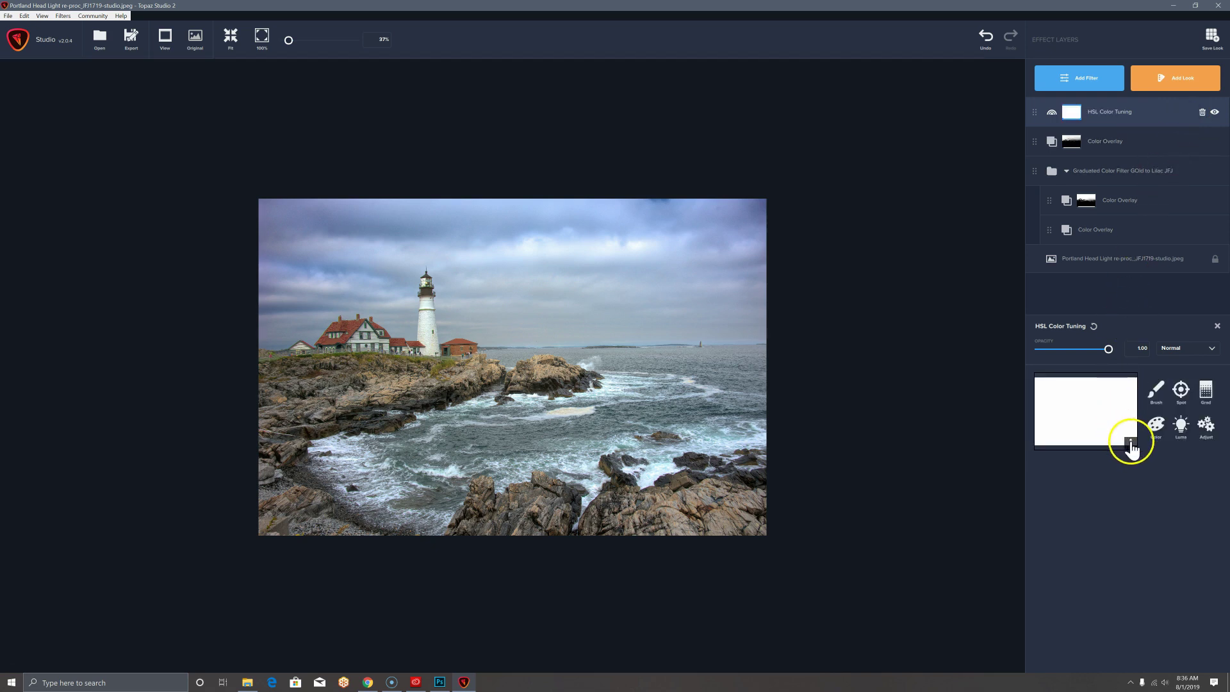
pyautogui.click(1131, 443)
pyautogui.click(1143, 460)
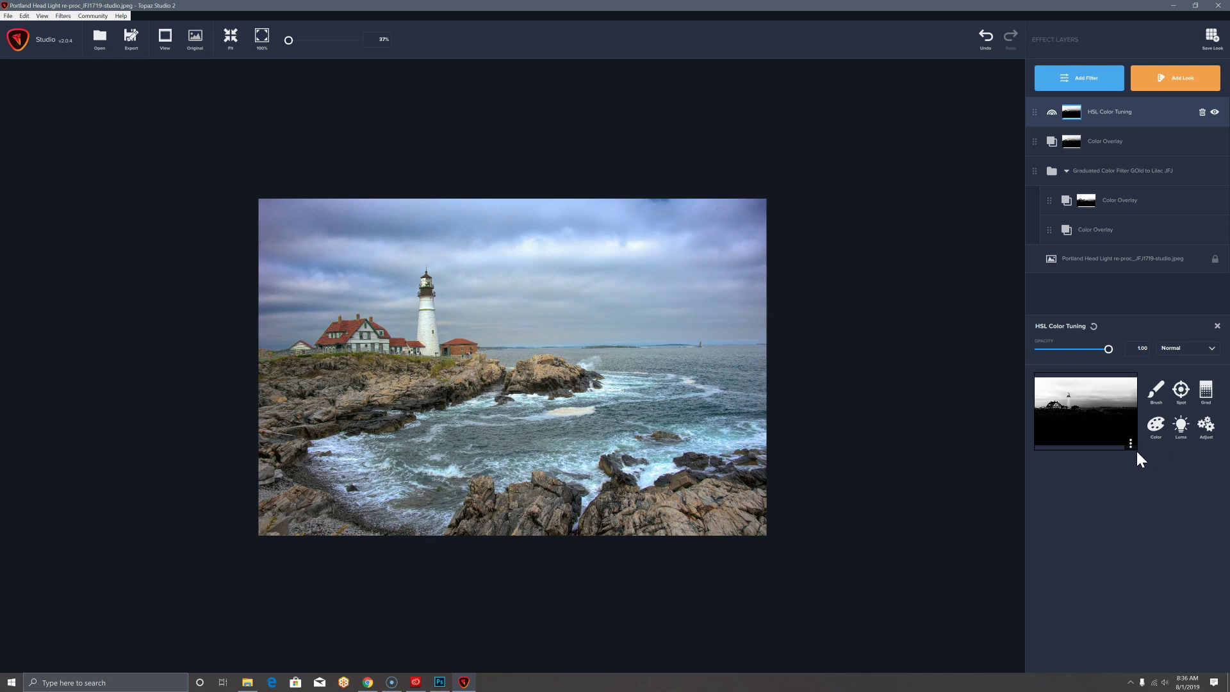
# - Refine the mask with a 0.12-radius brush over the lighthouse tower and house
pyautogui.click(1155, 392)
pyautogui.click(1059, 534)
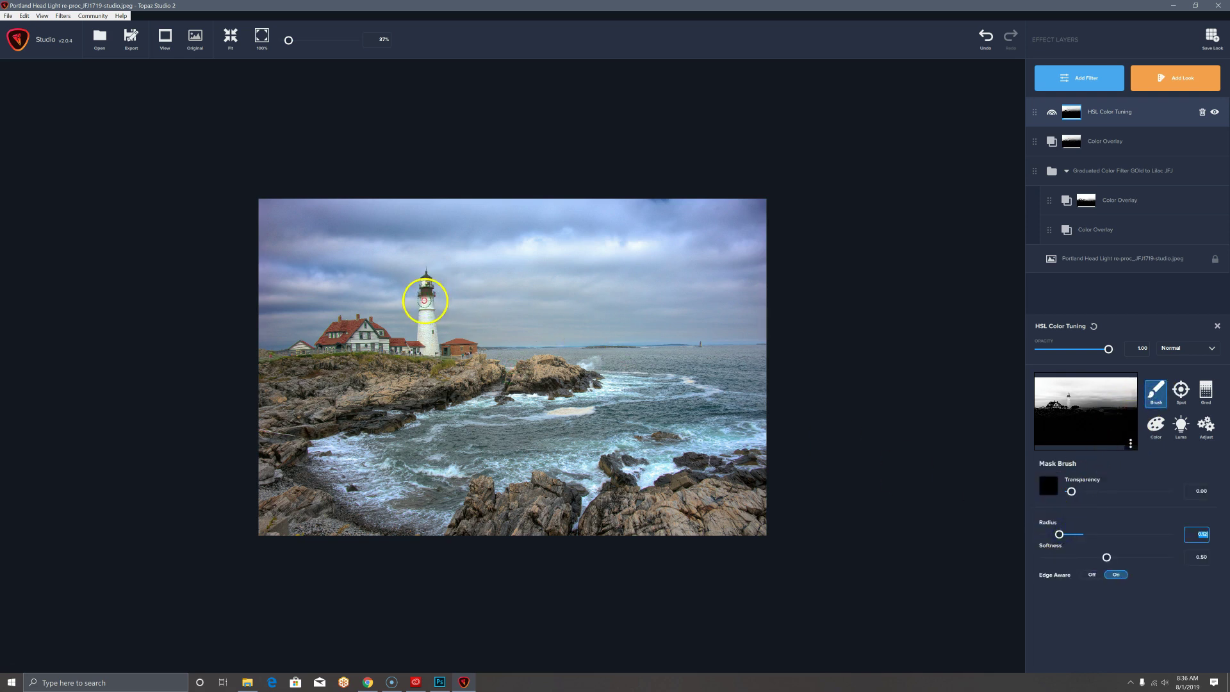
pyautogui.moveTo(423, 294)
pyautogui.mouseDown()
pyautogui.moveTo(433, 353)
pyautogui.moveTo(430, 311)
pyautogui.moveTo(425, 356)
pyautogui.moveTo(367, 333)
pyautogui.moveTo(352, 346)
pyautogui.moveTo(398, 356)
pyautogui.mouseUp()
pyautogui.moveTo(299, 350); pyautogui.dragTo(305, 348)
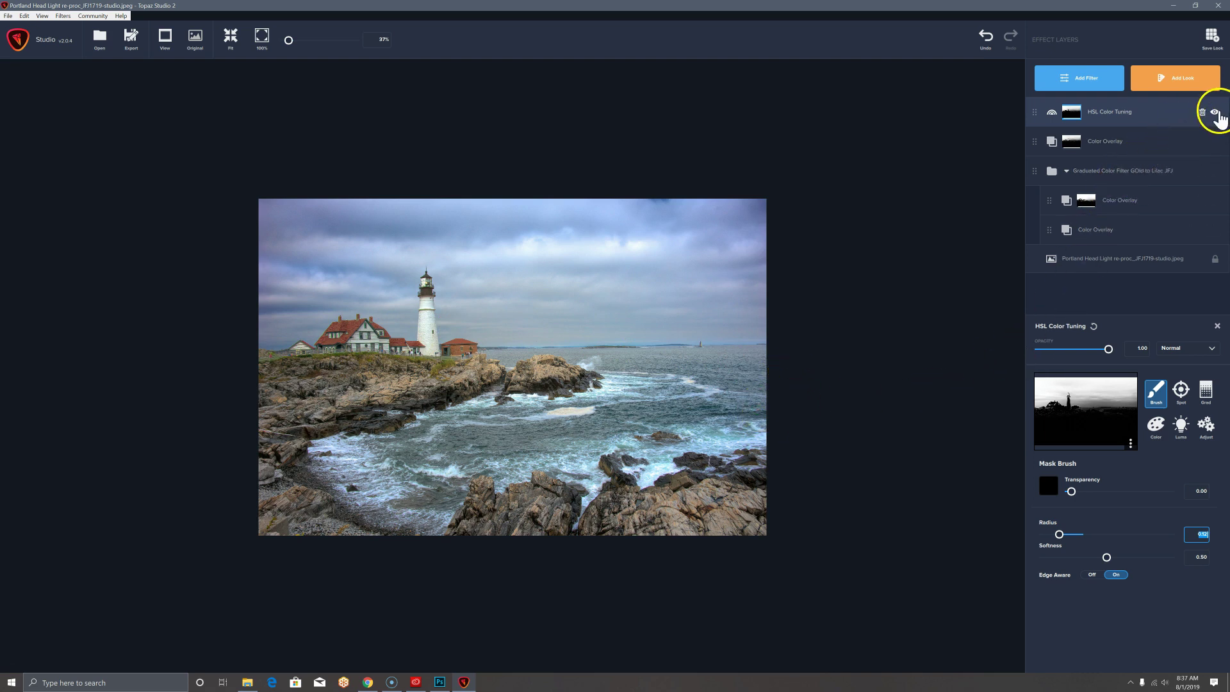
pyautogui.click(1215, 113)
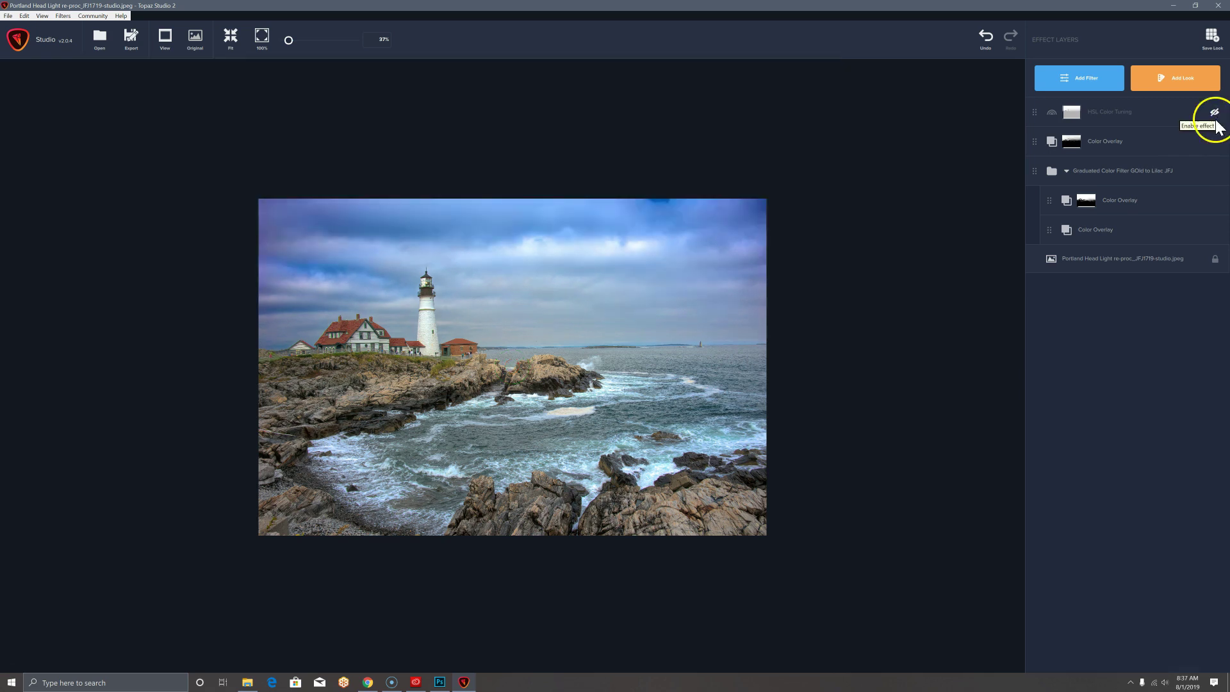
pyautogui.click(1216, 141)
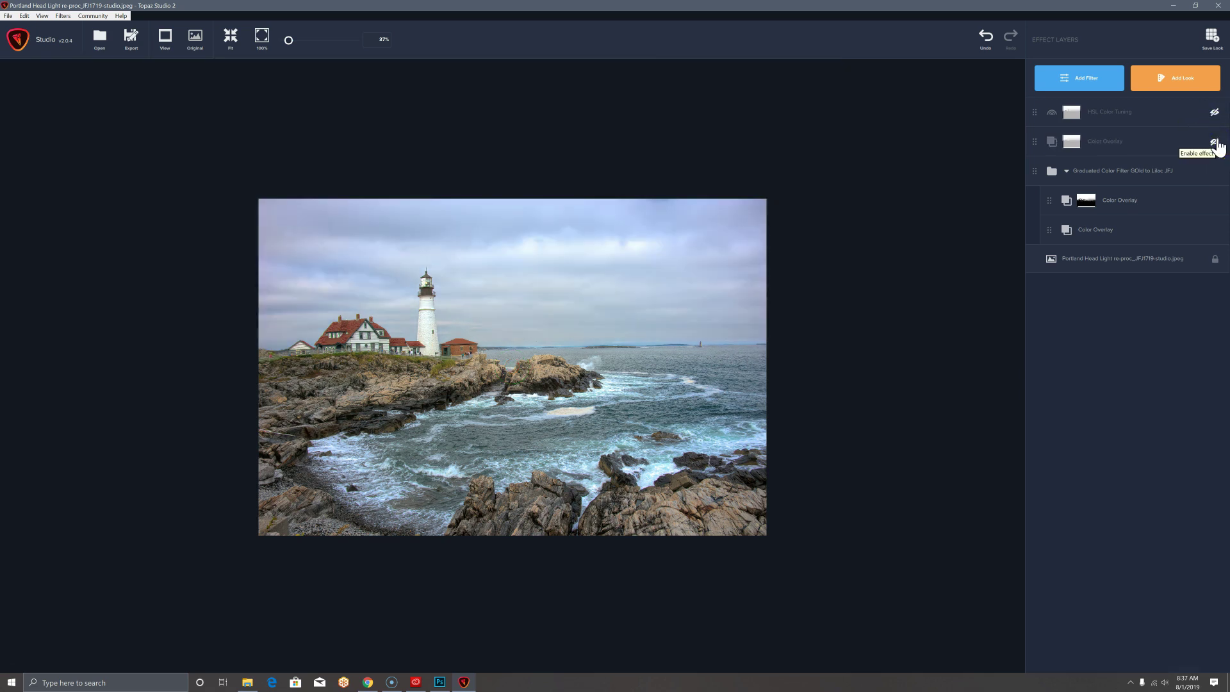
pyautogui.click(1220, 124)
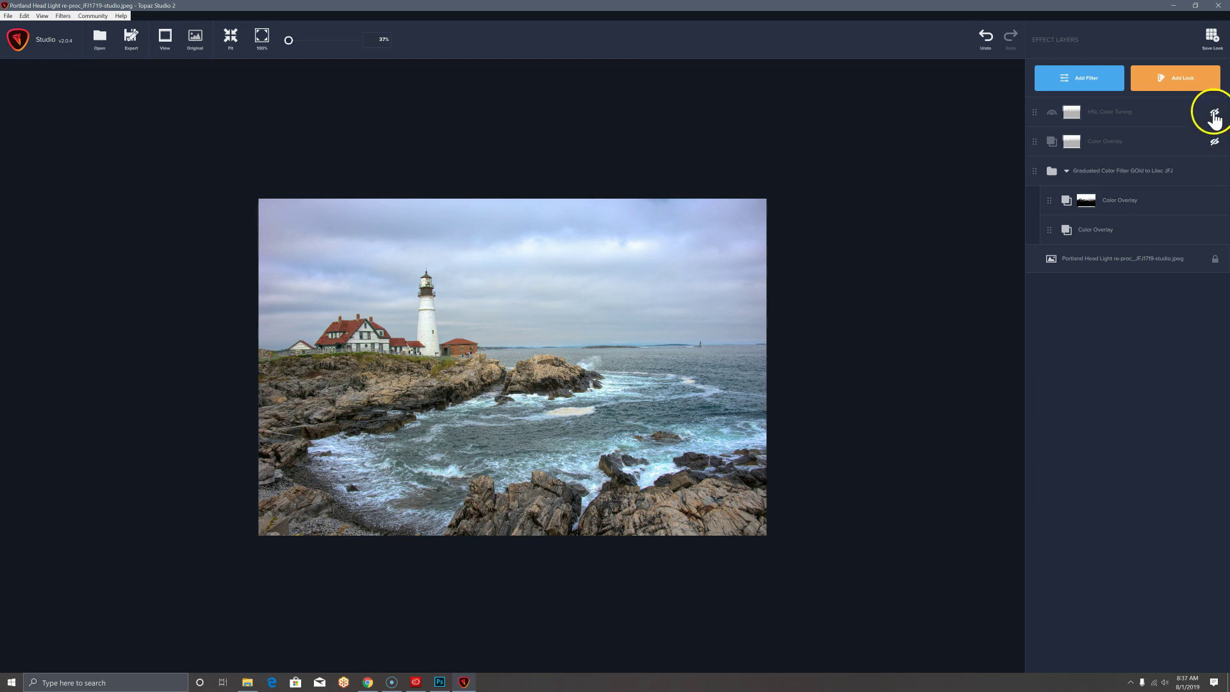
pyautogui.click(1214, 116)
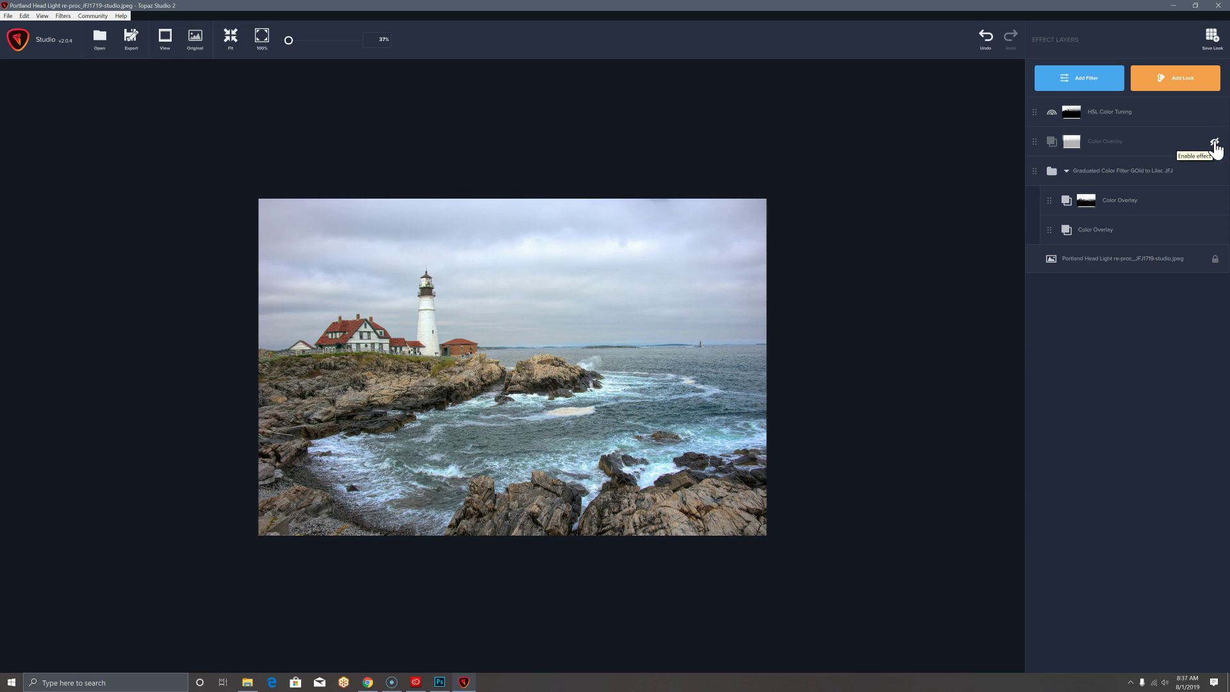
pyautogui.click(1215, 144)
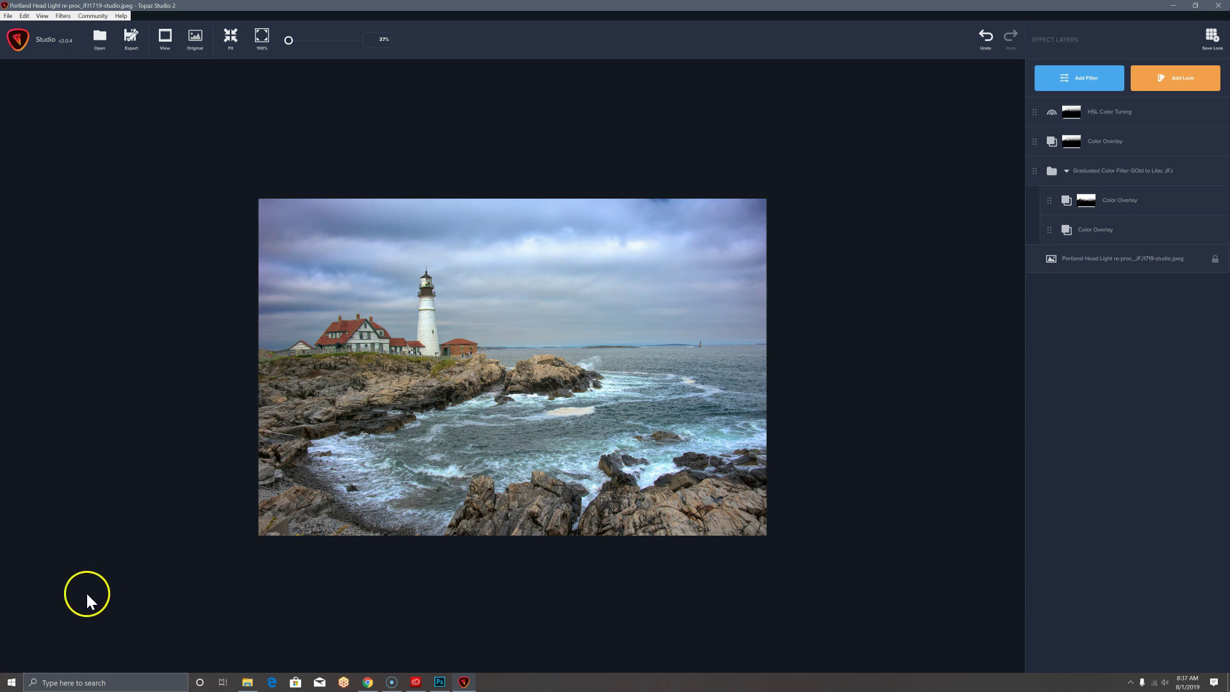
pyautogui.click(15, 668)
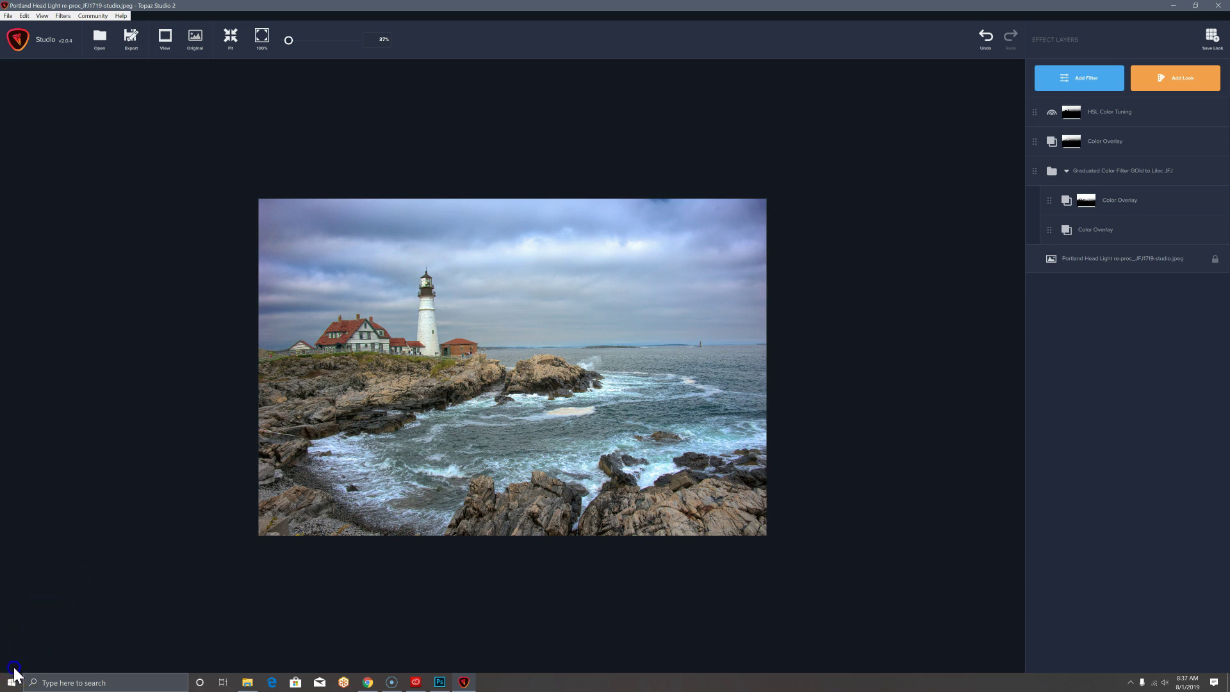